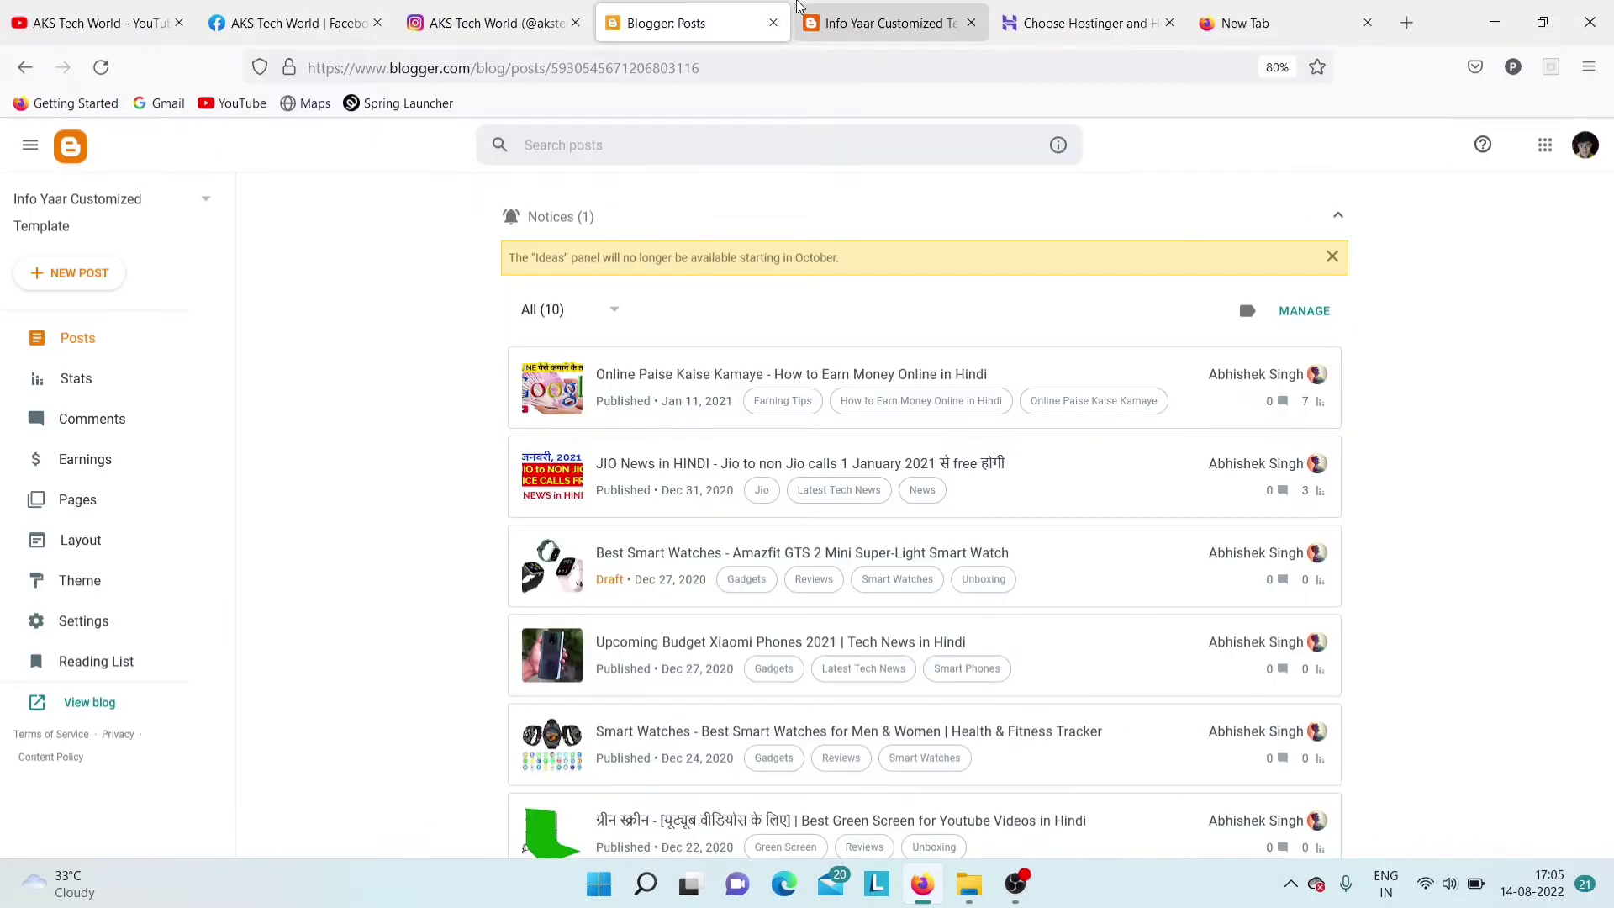
View the Info Yaar customized blog template, then the header of the AKS Tech World YouTube channel
{"action": "left_click", "coordinate": [835, 9]}
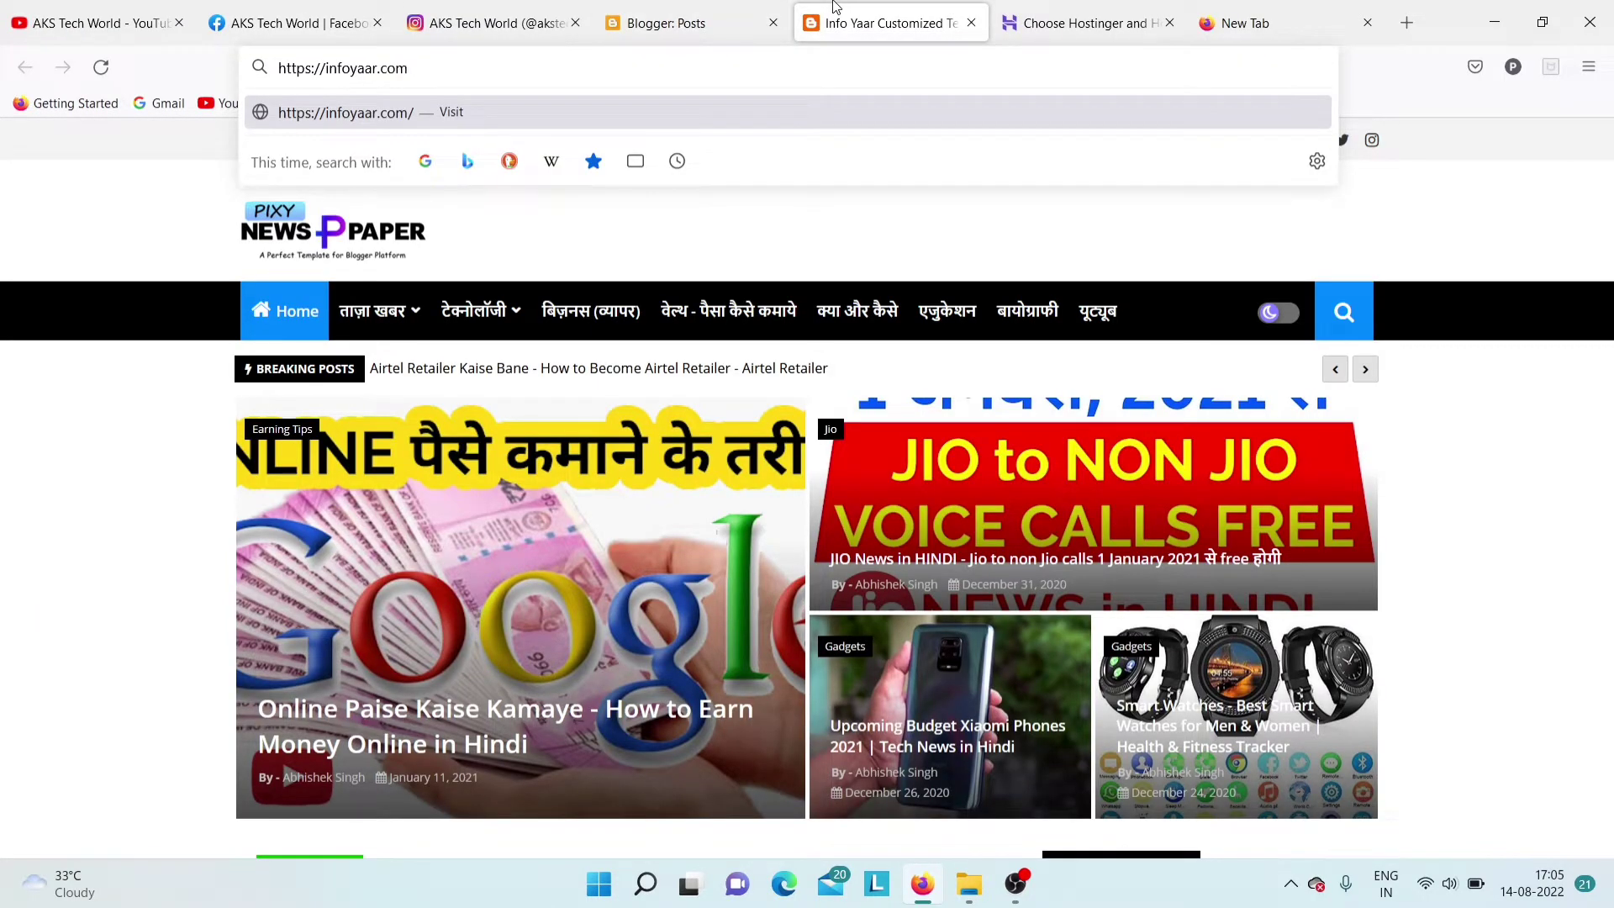
{"action": "left_click", "coordinate": [4, 8]}
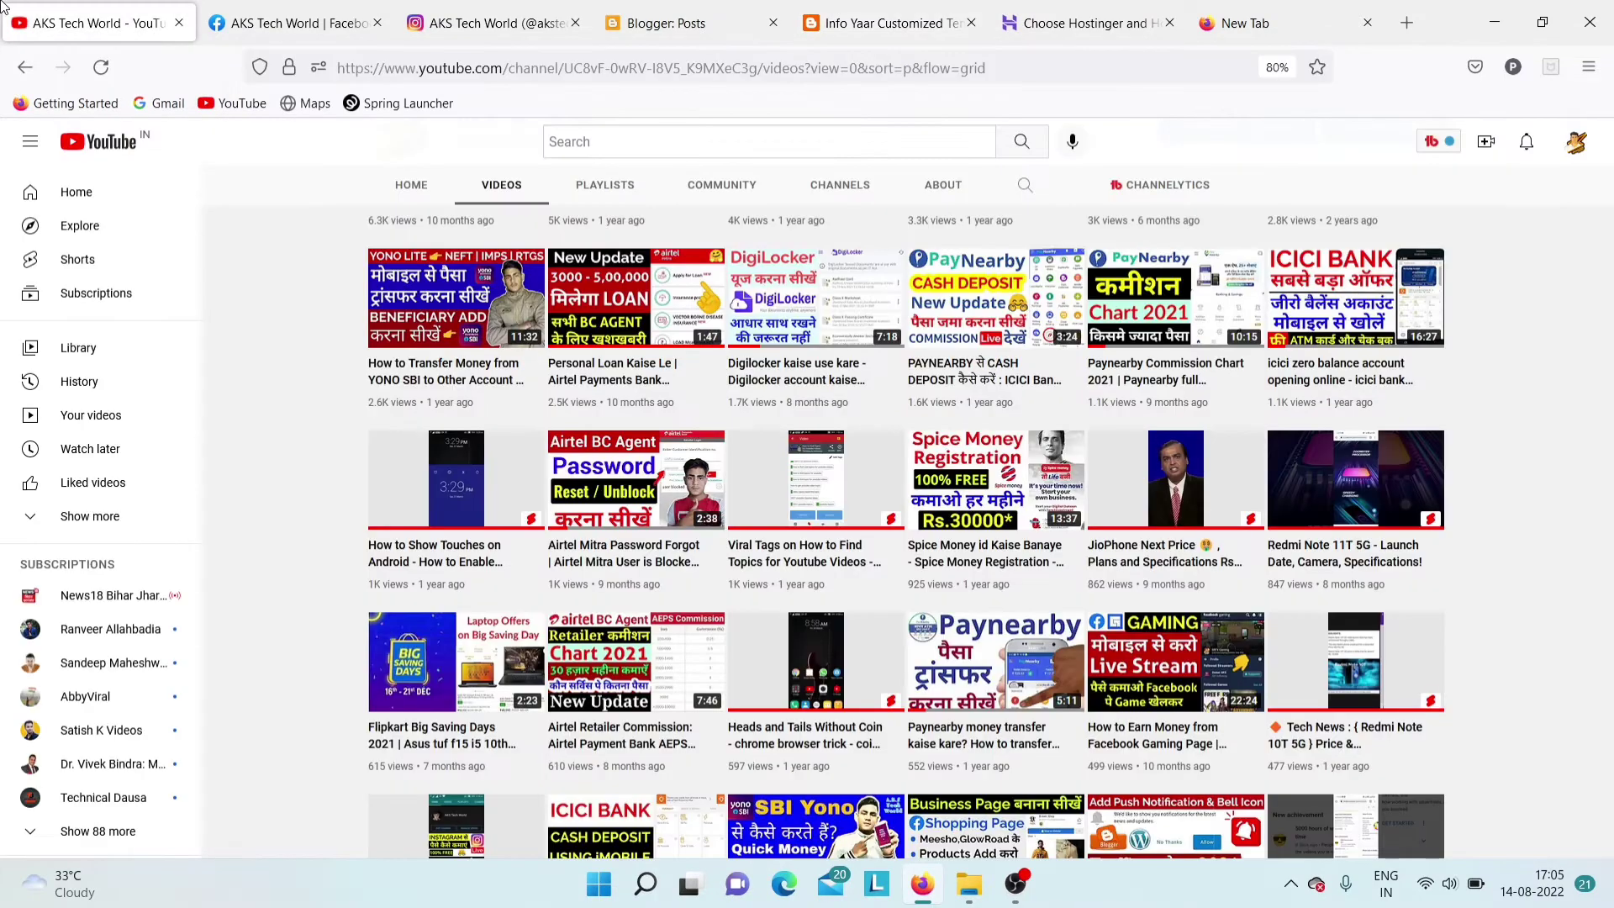
{"action": "key", "text": "Home"}
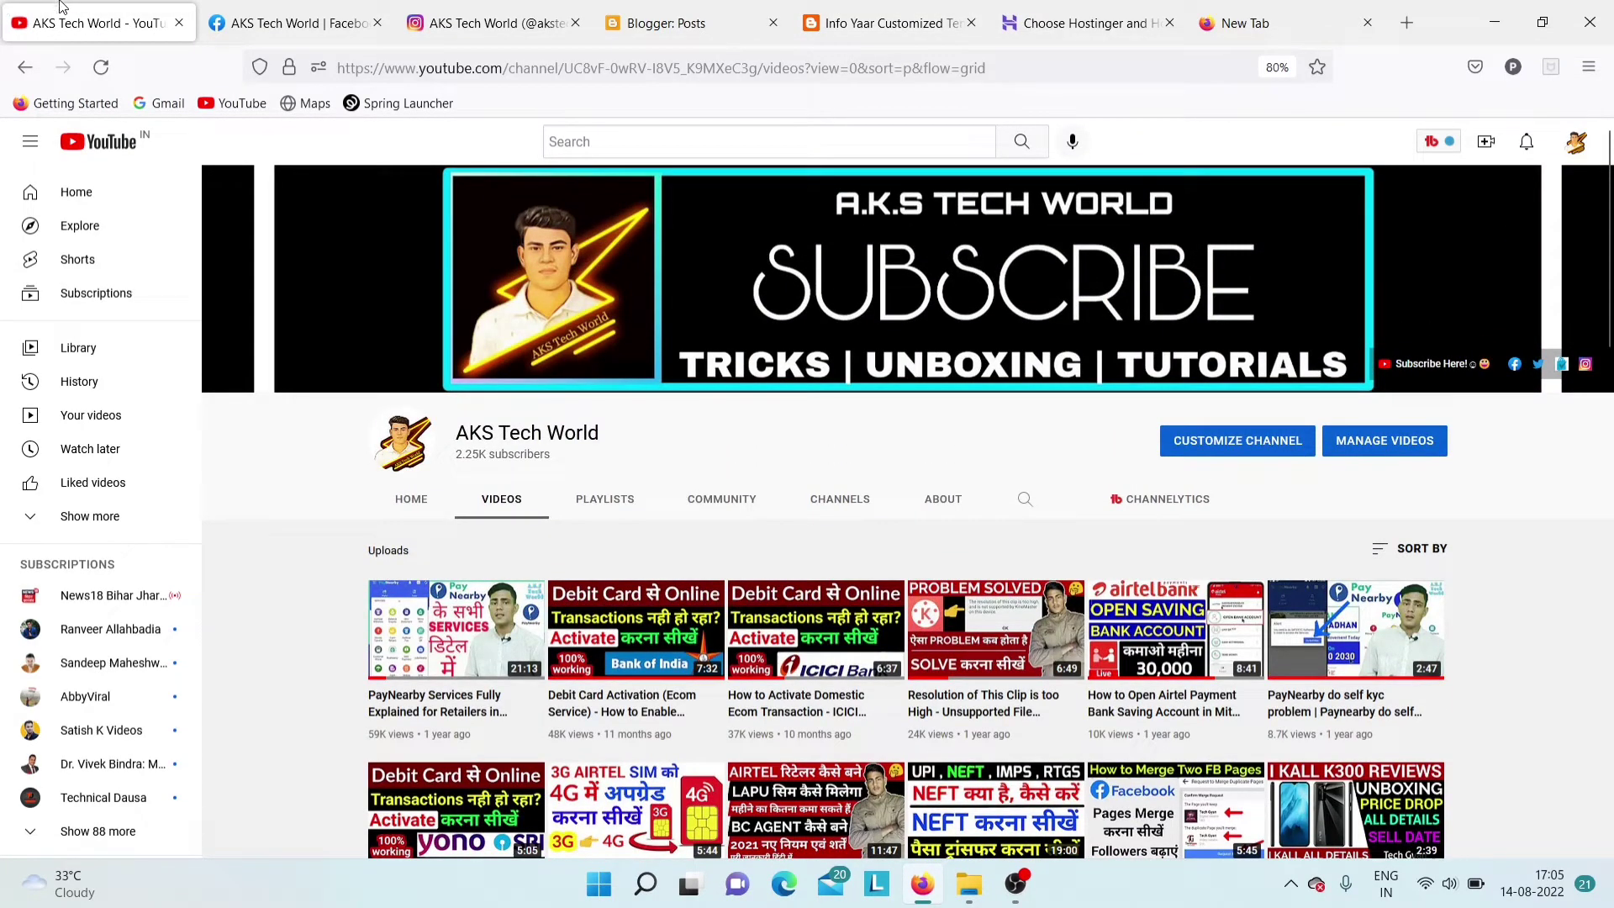
View the AKS Tech World Facebook page up to its cover banner, and switch to its Instagram profile
{"action": "left_click", "coordinate": [286, 8]}
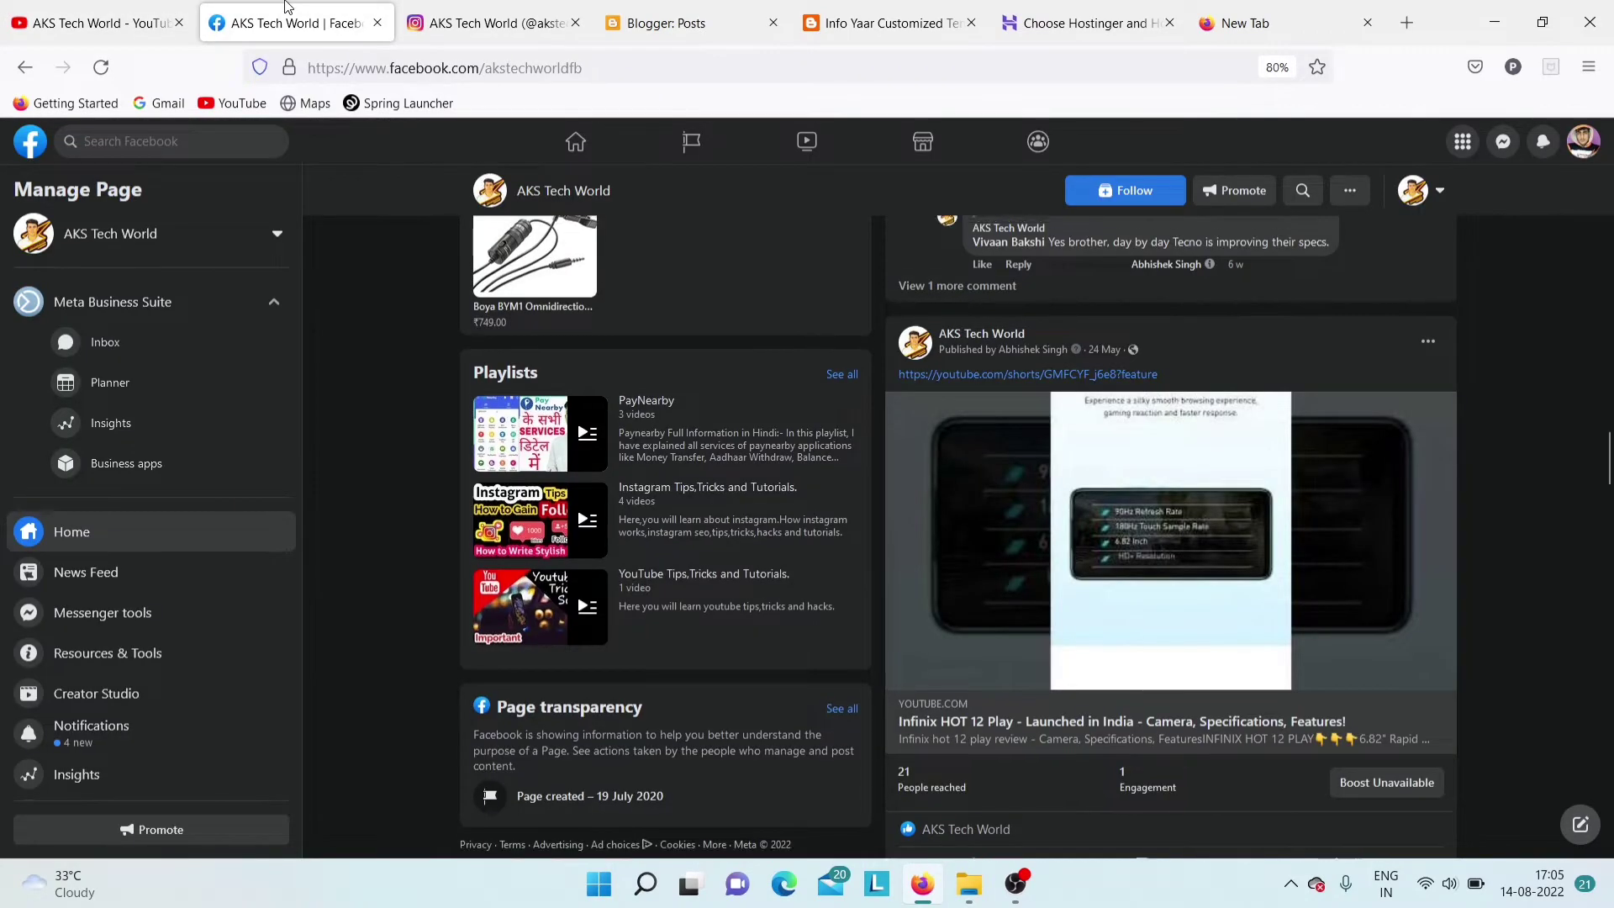
{"action": "key", "text": "Page_Up"}
{"action": "key", "text": "Page_Up"}
{"action": "key", "text": "Page_Up"}
{"action": "key", "text": "Page_Up"}
{"action": "key", "text": "Page_Up"}
{"action": "key", "text": "Page_Up"}
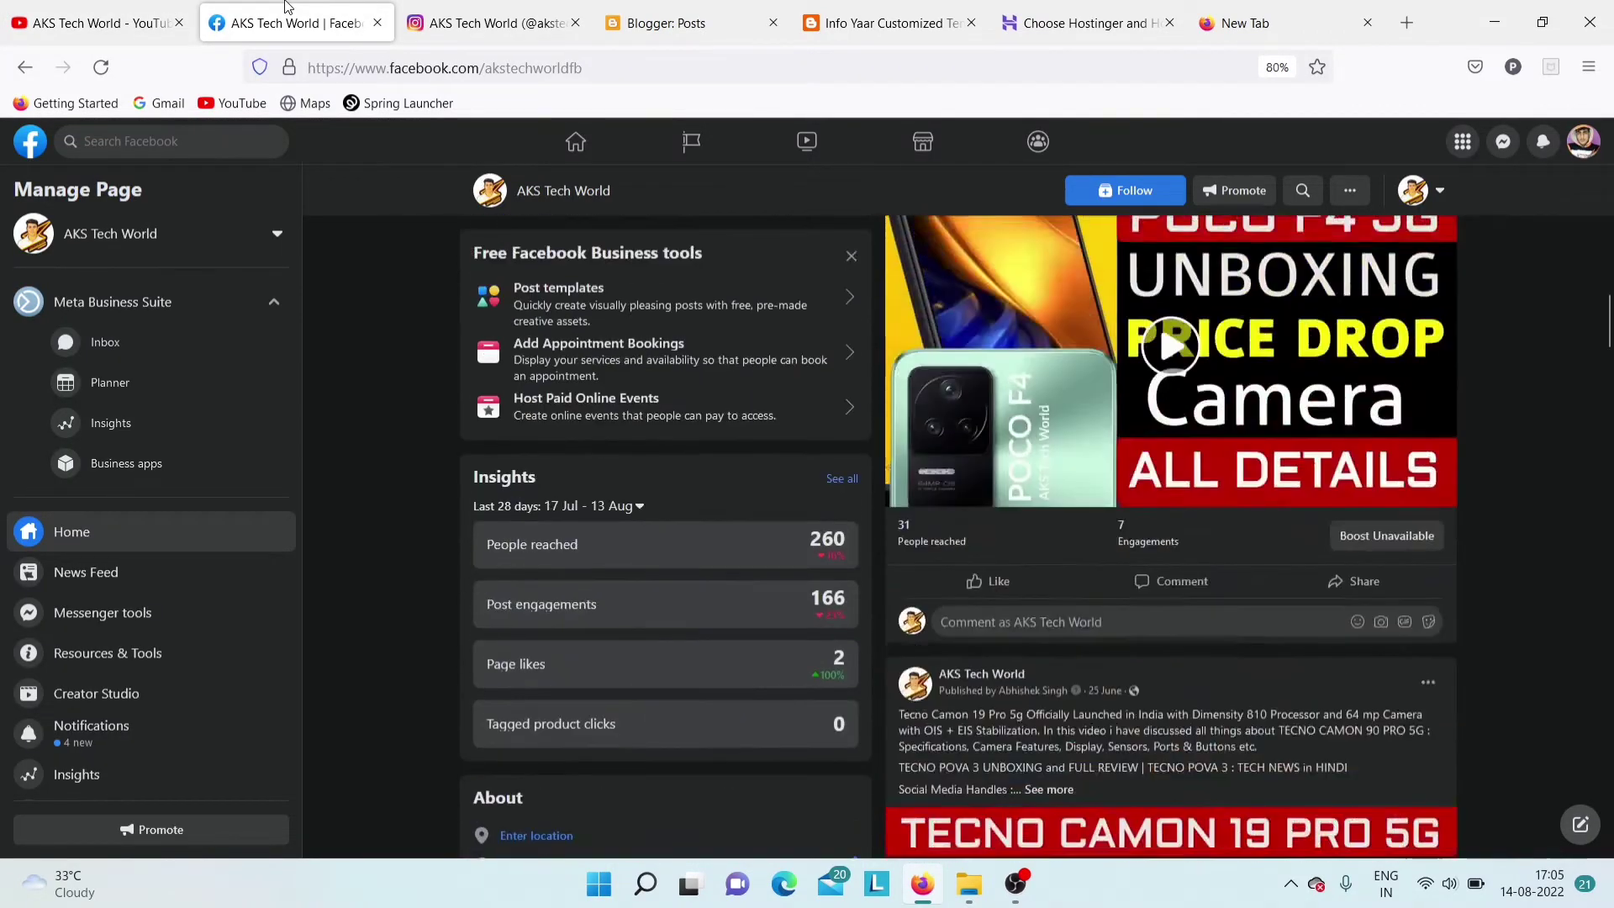
{"action": "key", "text": "Page_Up"}
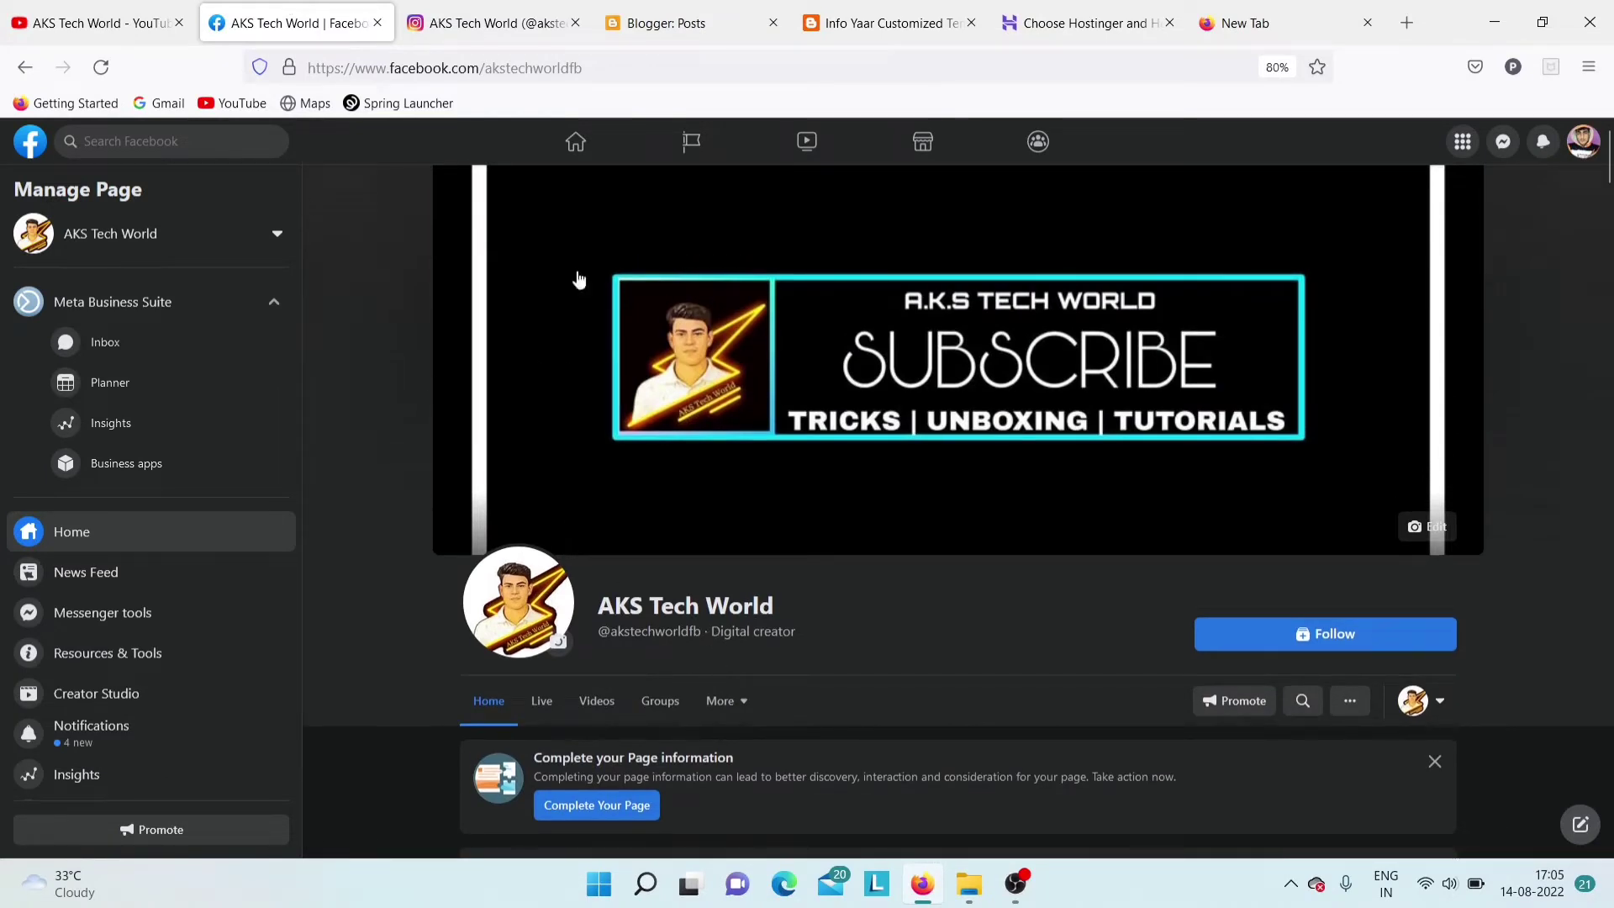
{"action": "left_click", "coordinate": [505, 7]}
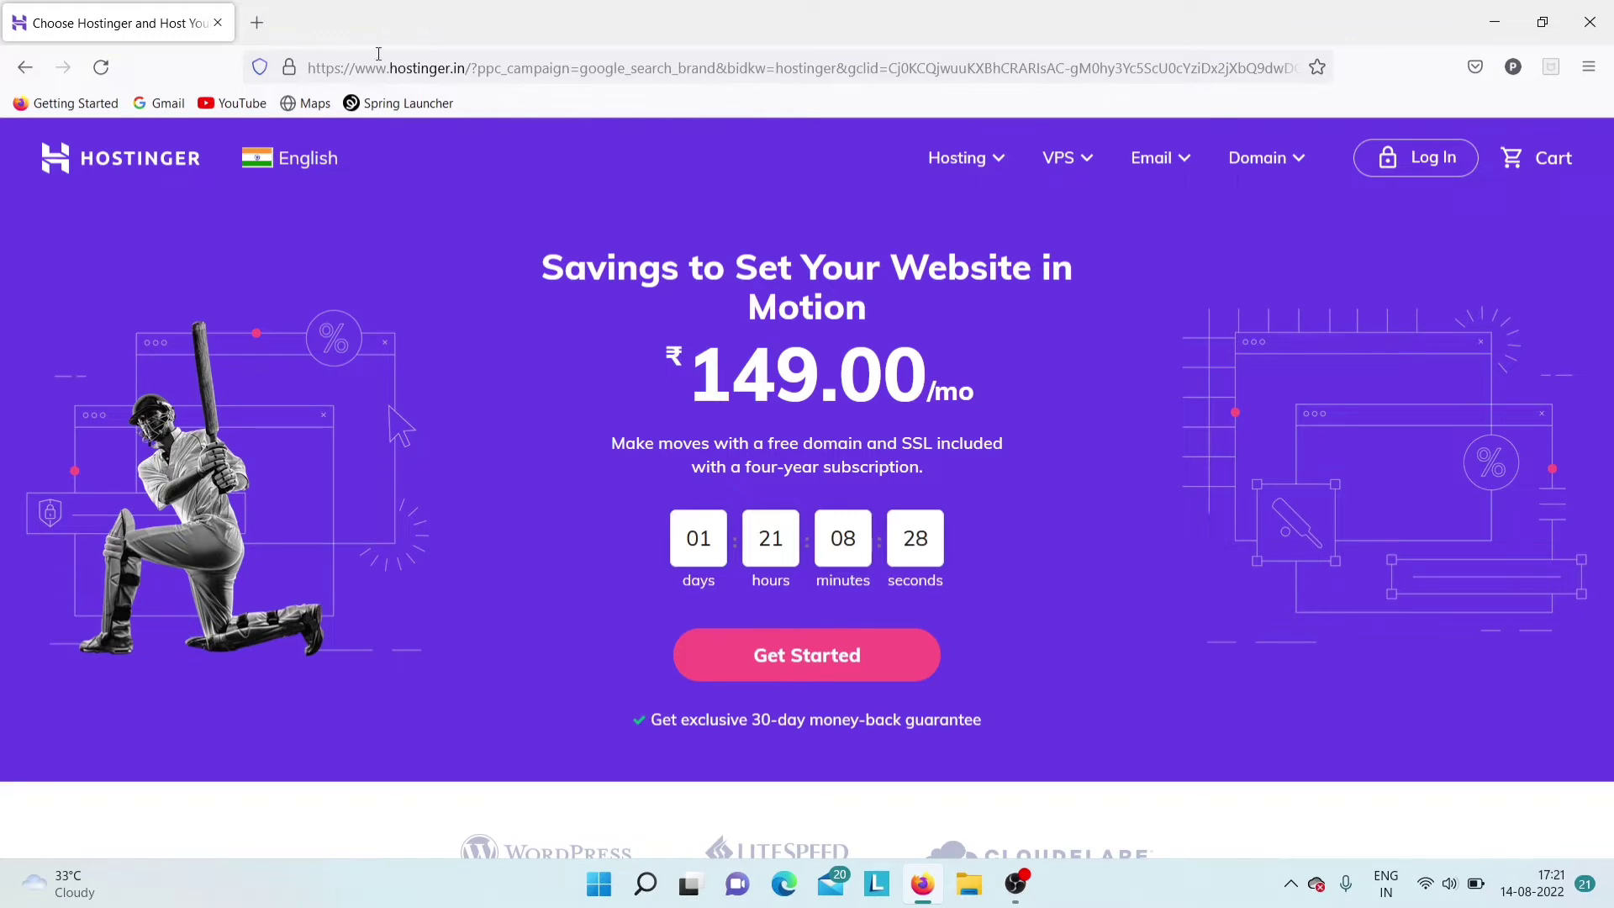
Open blogger.com in a new browser tab
{"action": "key", "text": "ctrl+t"}
{"action": "type", "text": "b"}
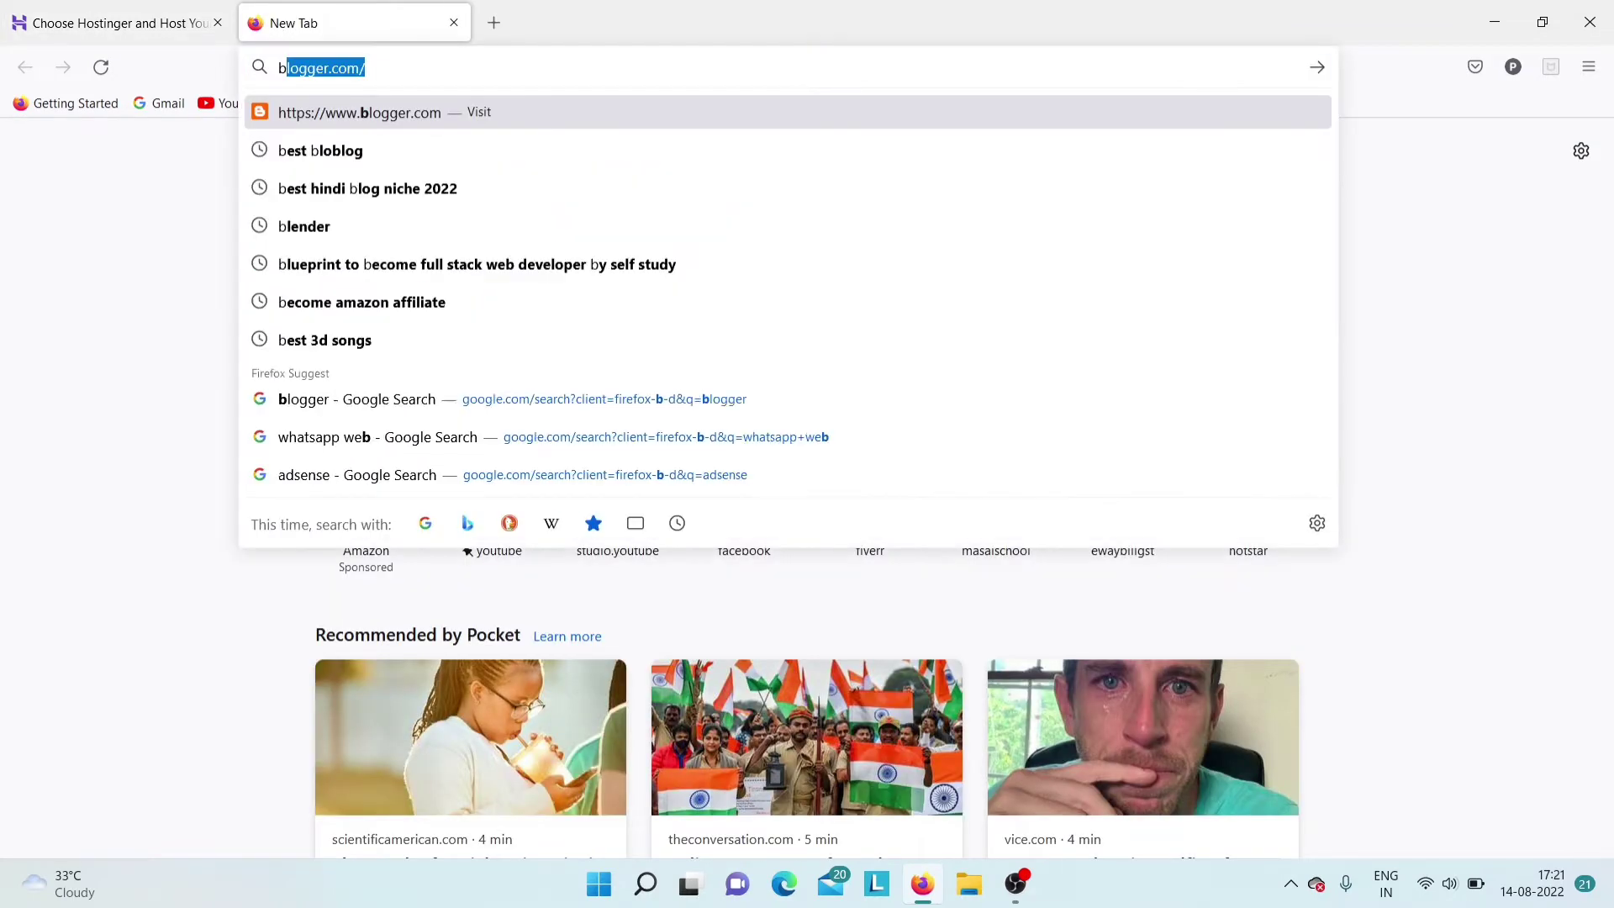
{"action": "type", "text": "l"}
{"action": "key", "text": "Return"}
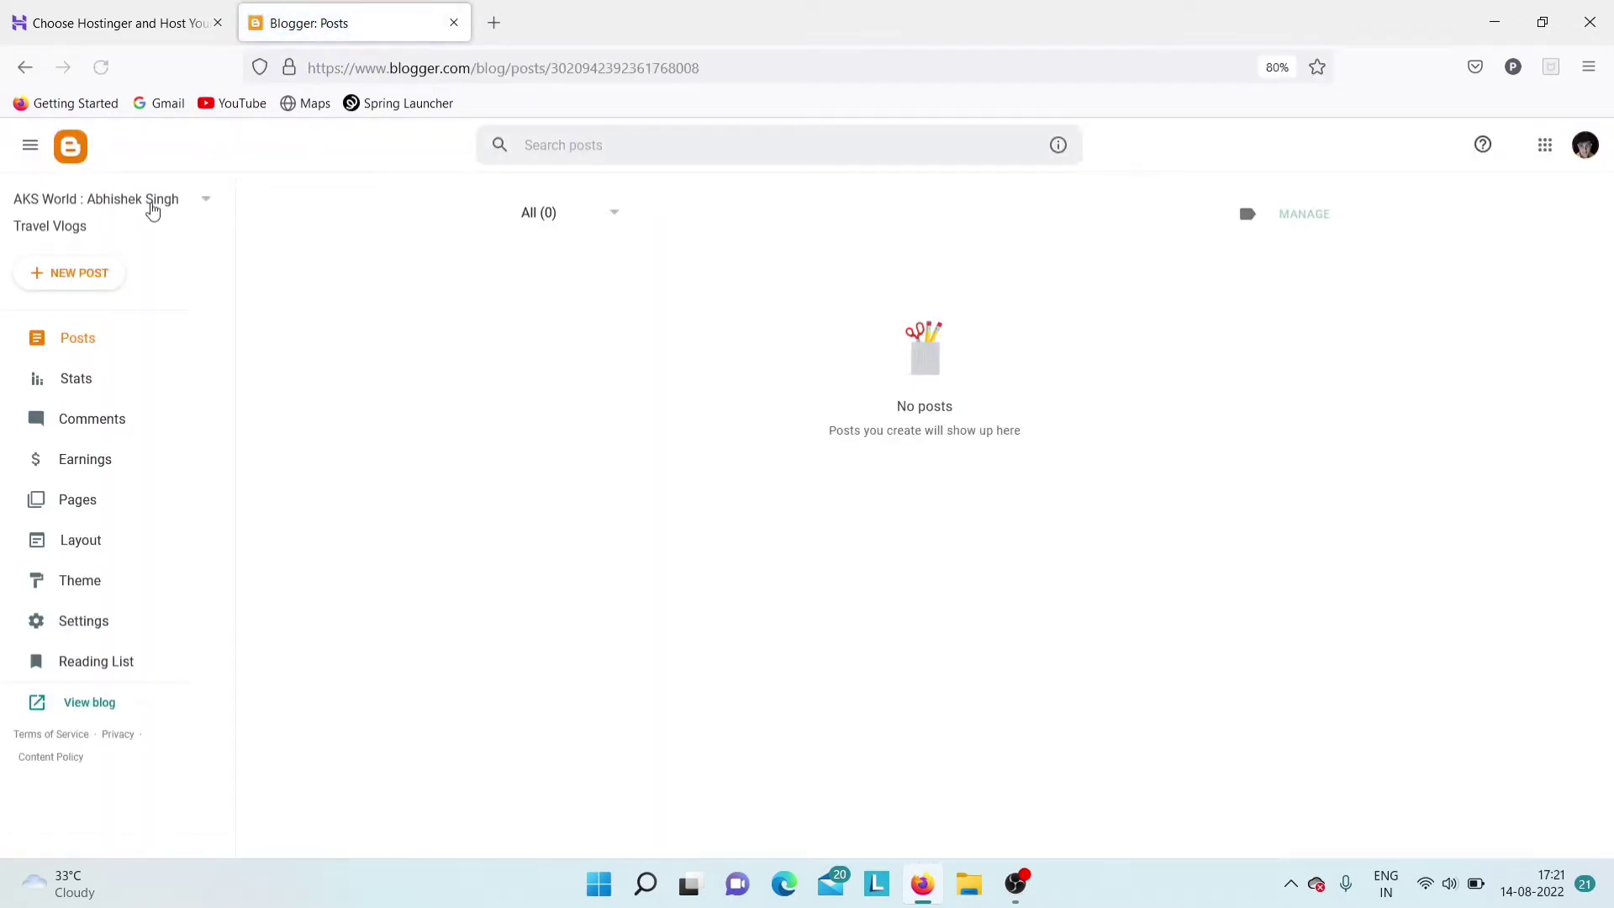
Start a new blog from the blog list and title it AKS Tech World
{"action": "left_click", "coordinate": [157, 210]}
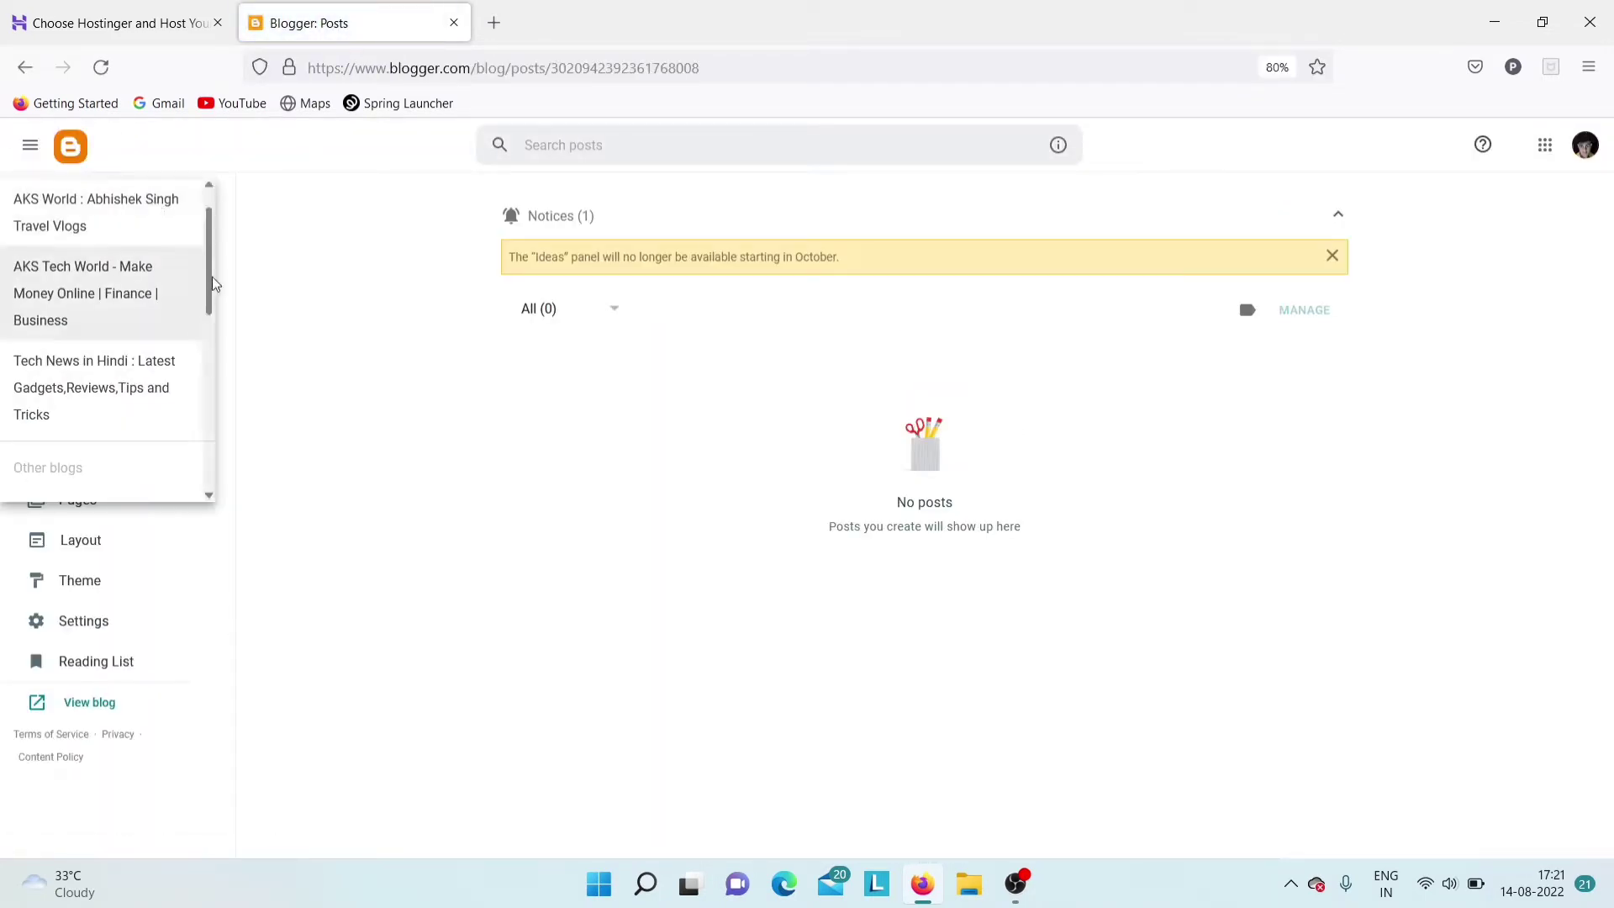
{"action": "left_click_drag", "start_coordinate": [210, 278], "coordinate": [222, 521]}
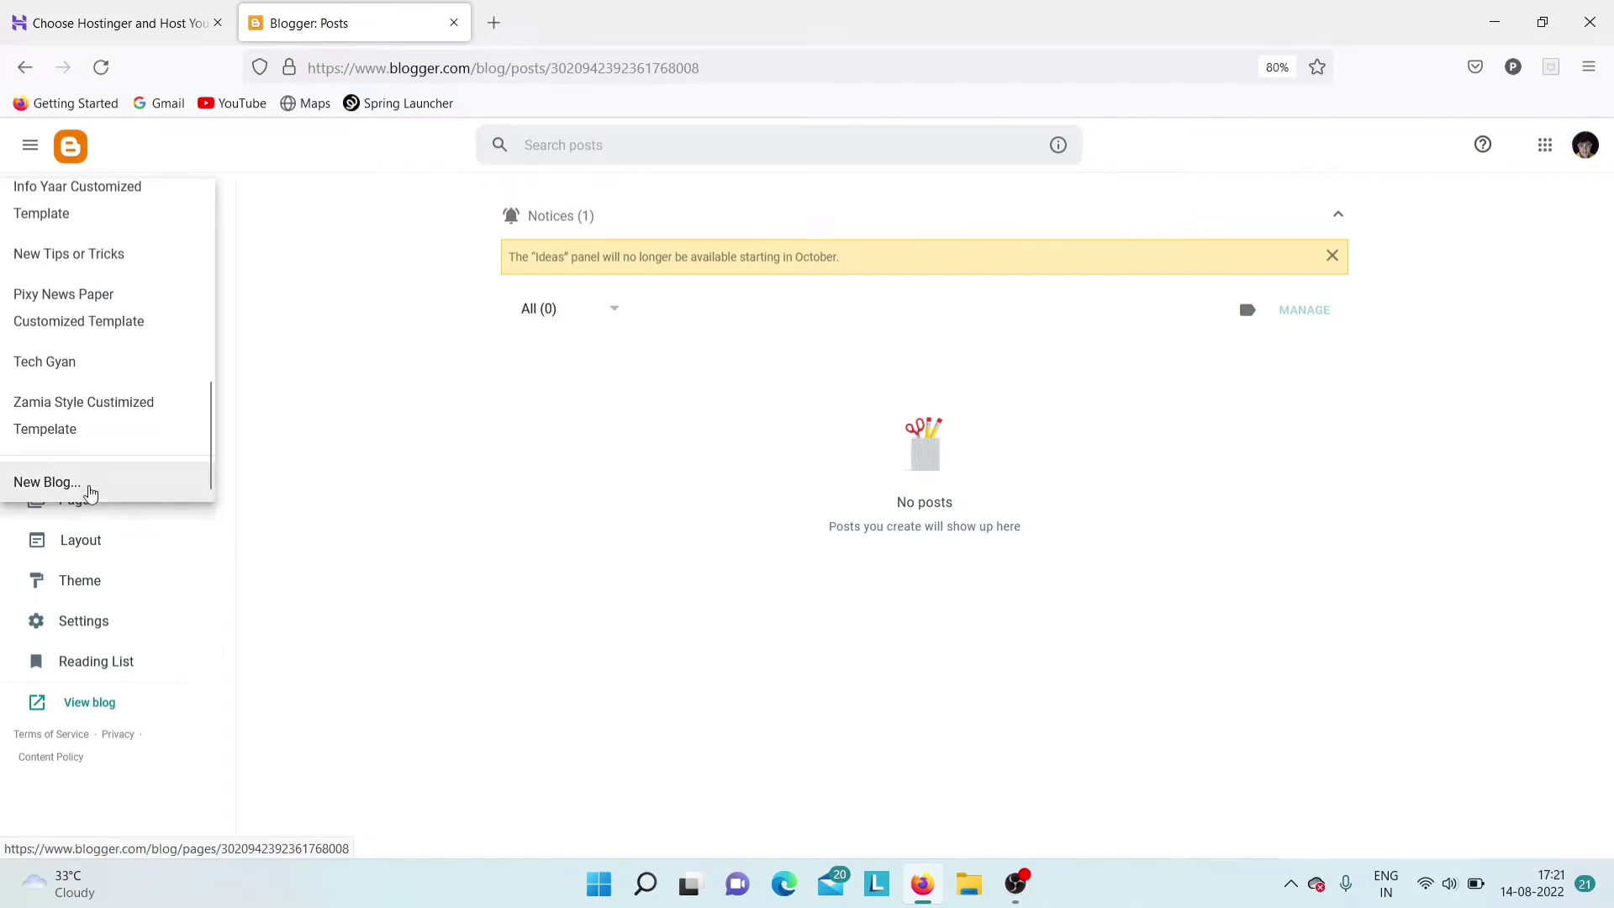
{"action": "left_click", "coordinate": [91, 482]}
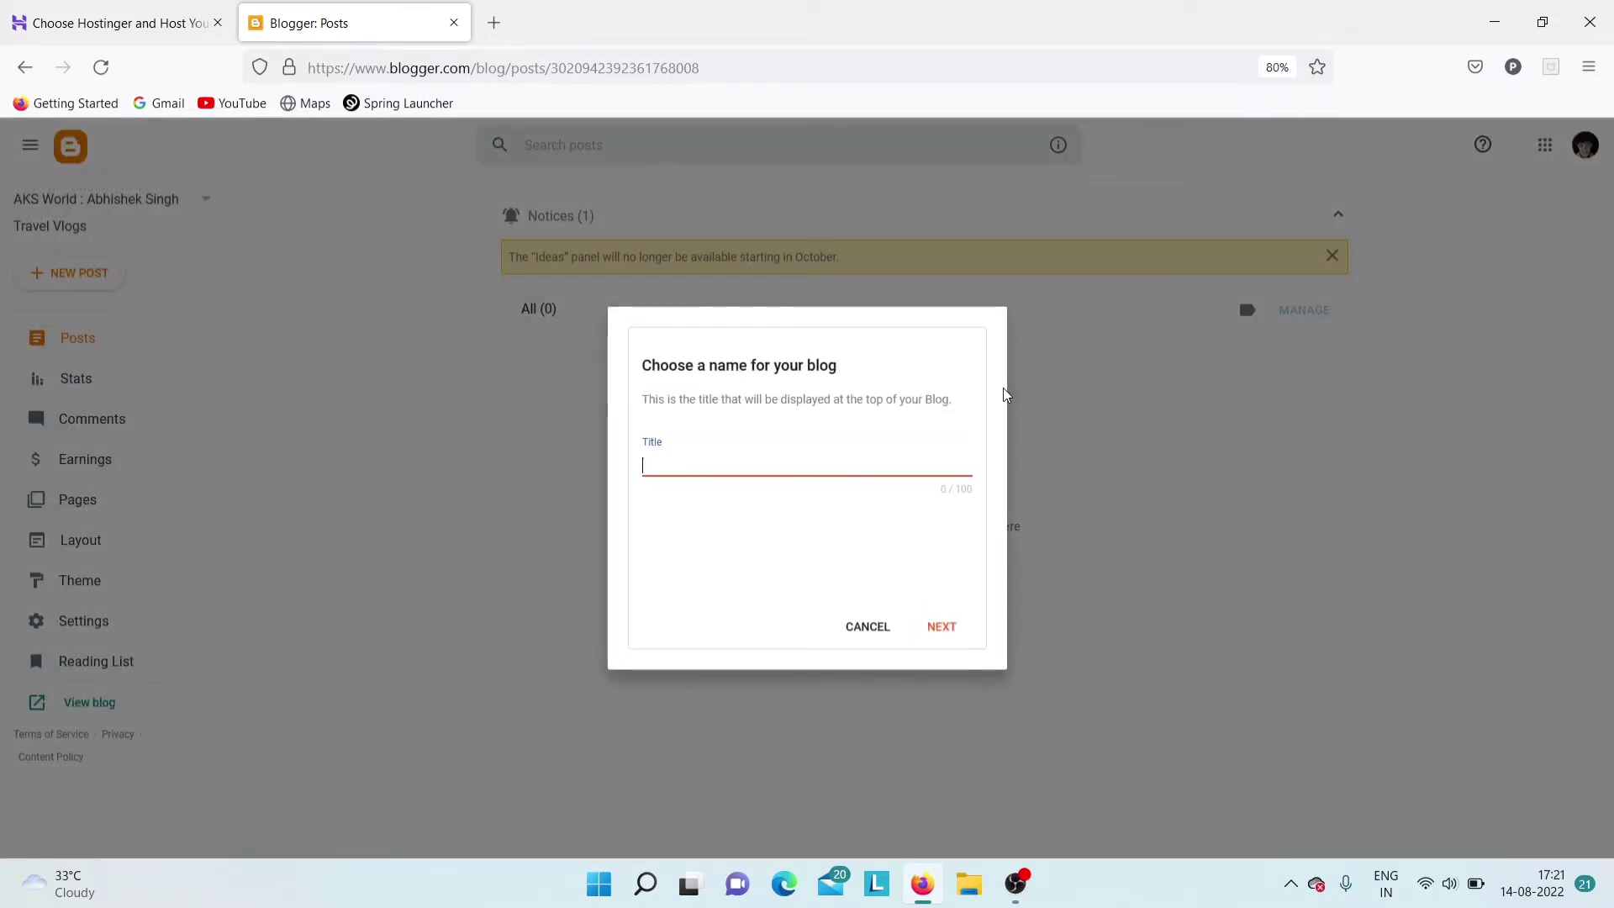
{"action": "type", "text": "AKS Tech Worl"}
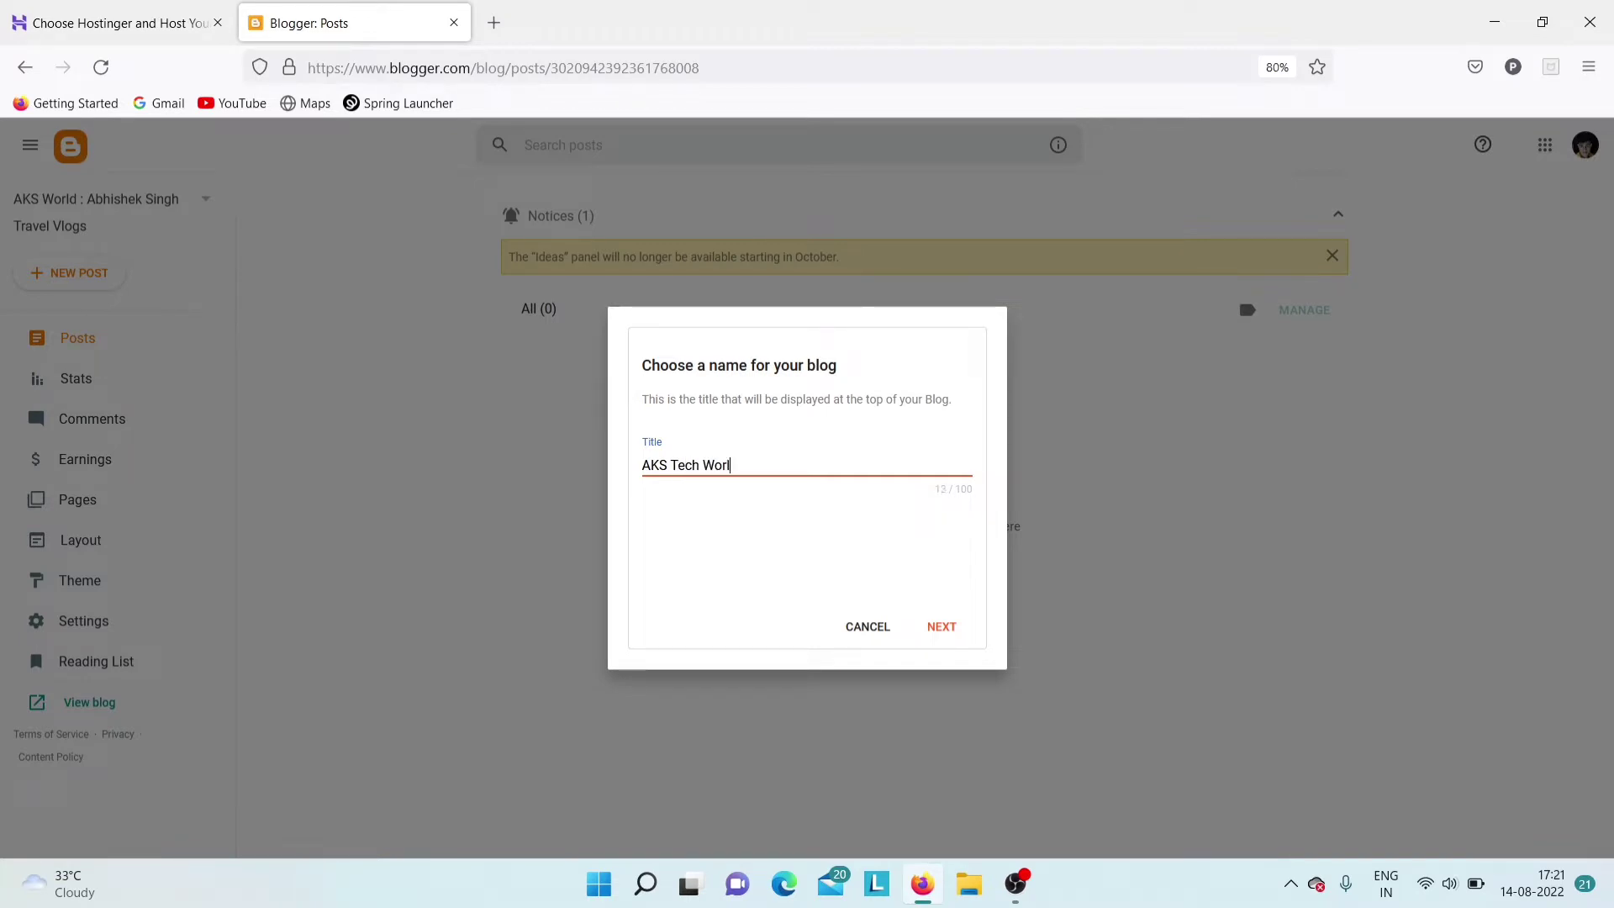
{"action": "type", "text": "d"}
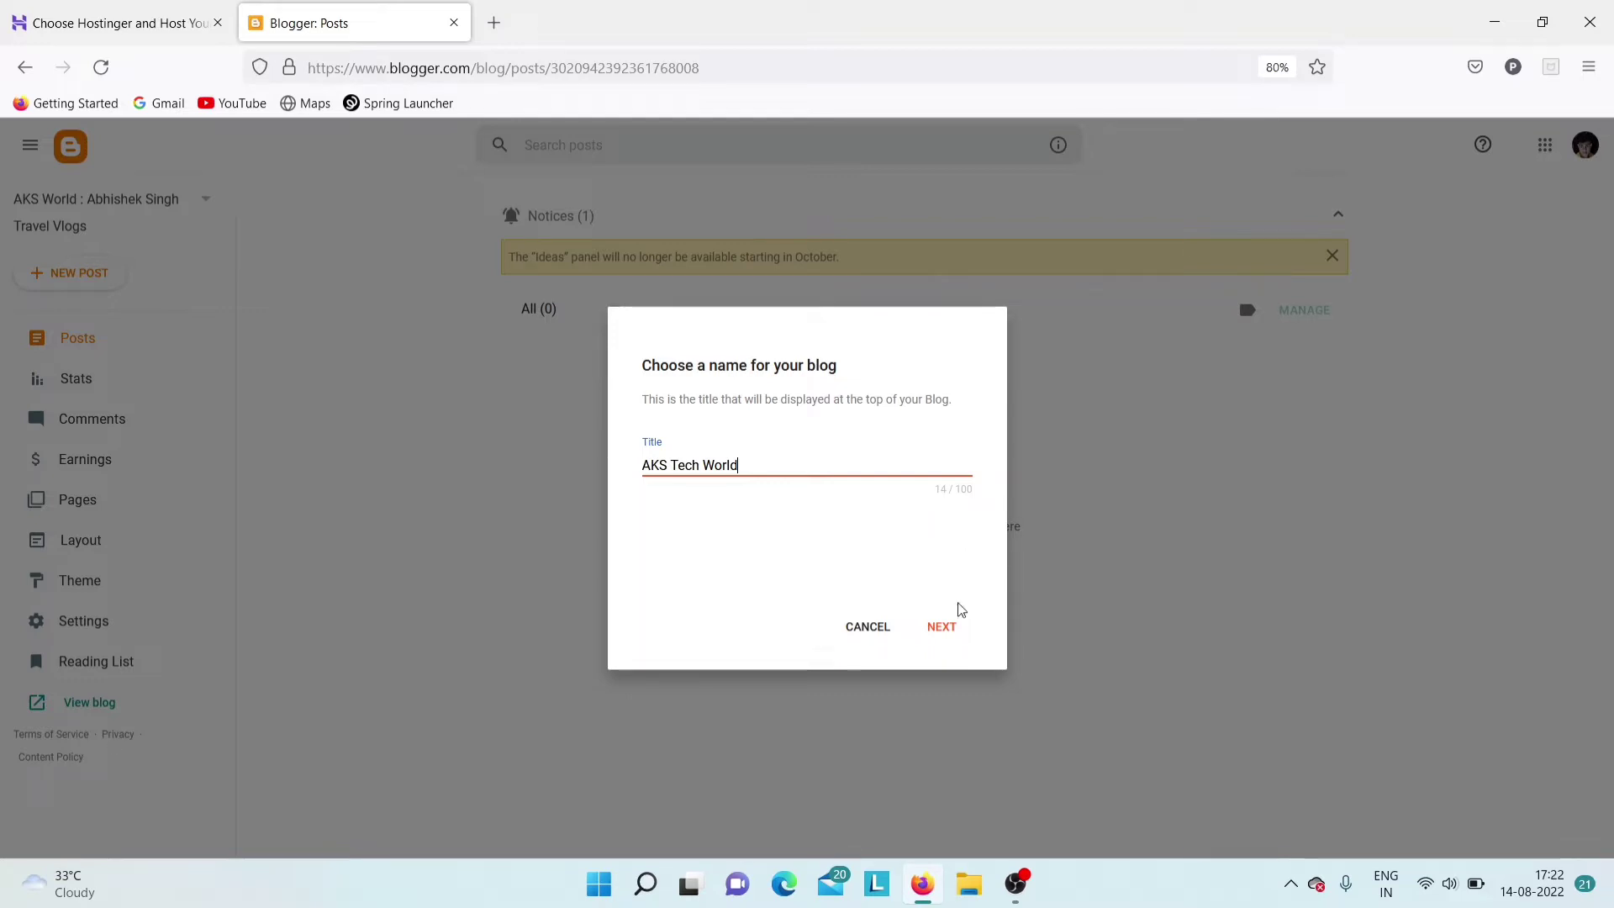
{"action": "left_click", "coordinate": [931, 632]}
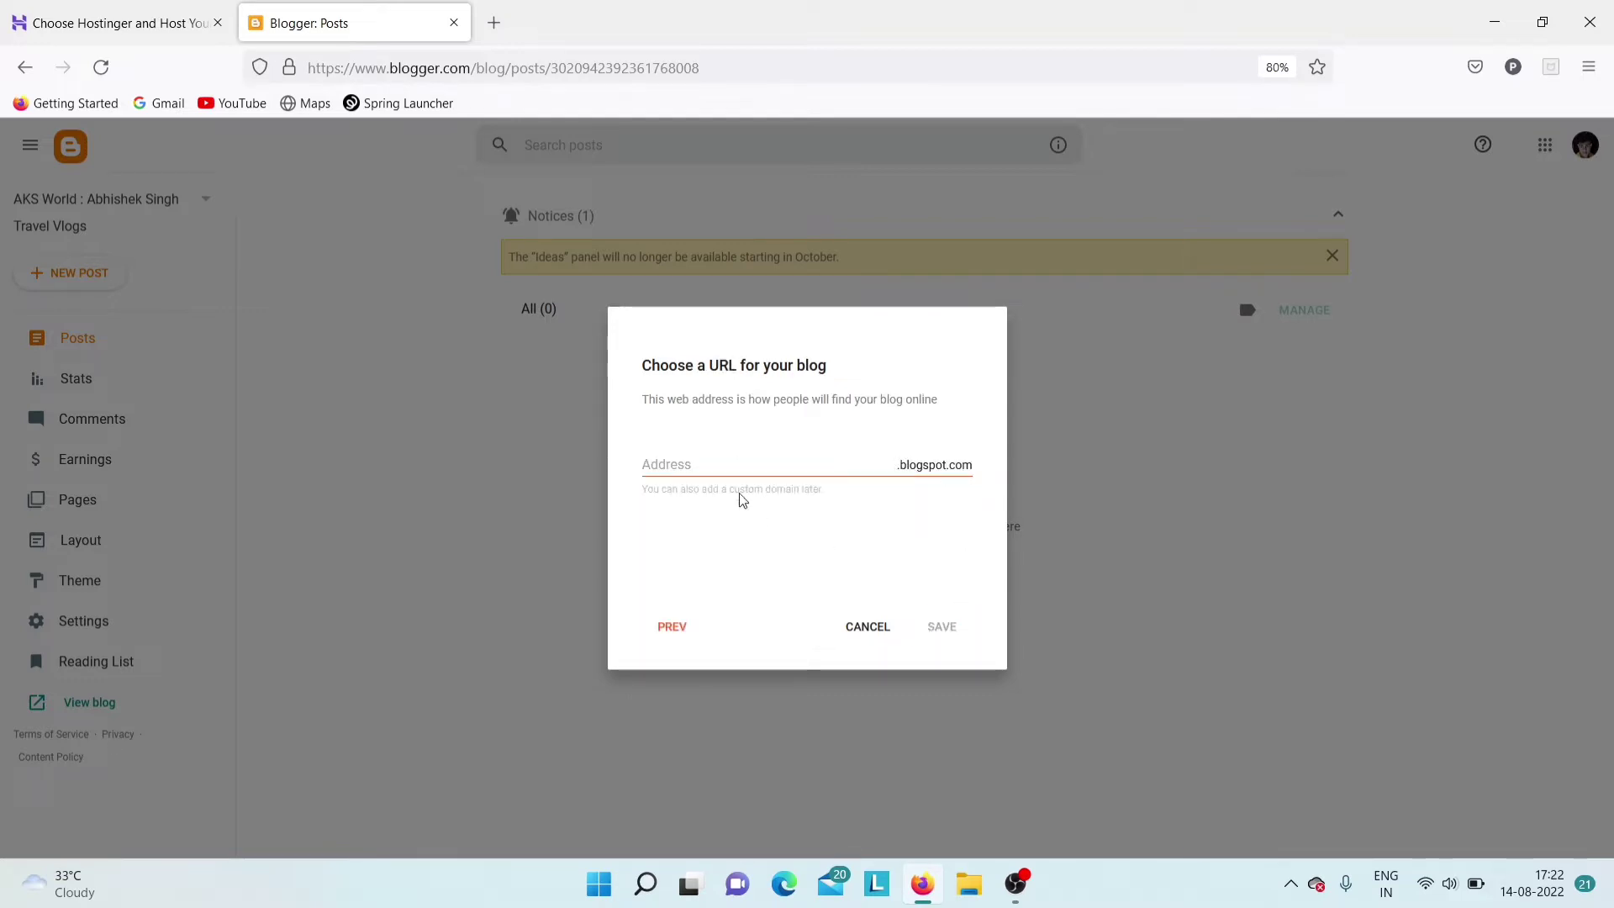
Save the new blog with the address akstechworldofficial.blogspot.com and preview the live blog
{"action": "left_click", "coordinate": [713, 463]}
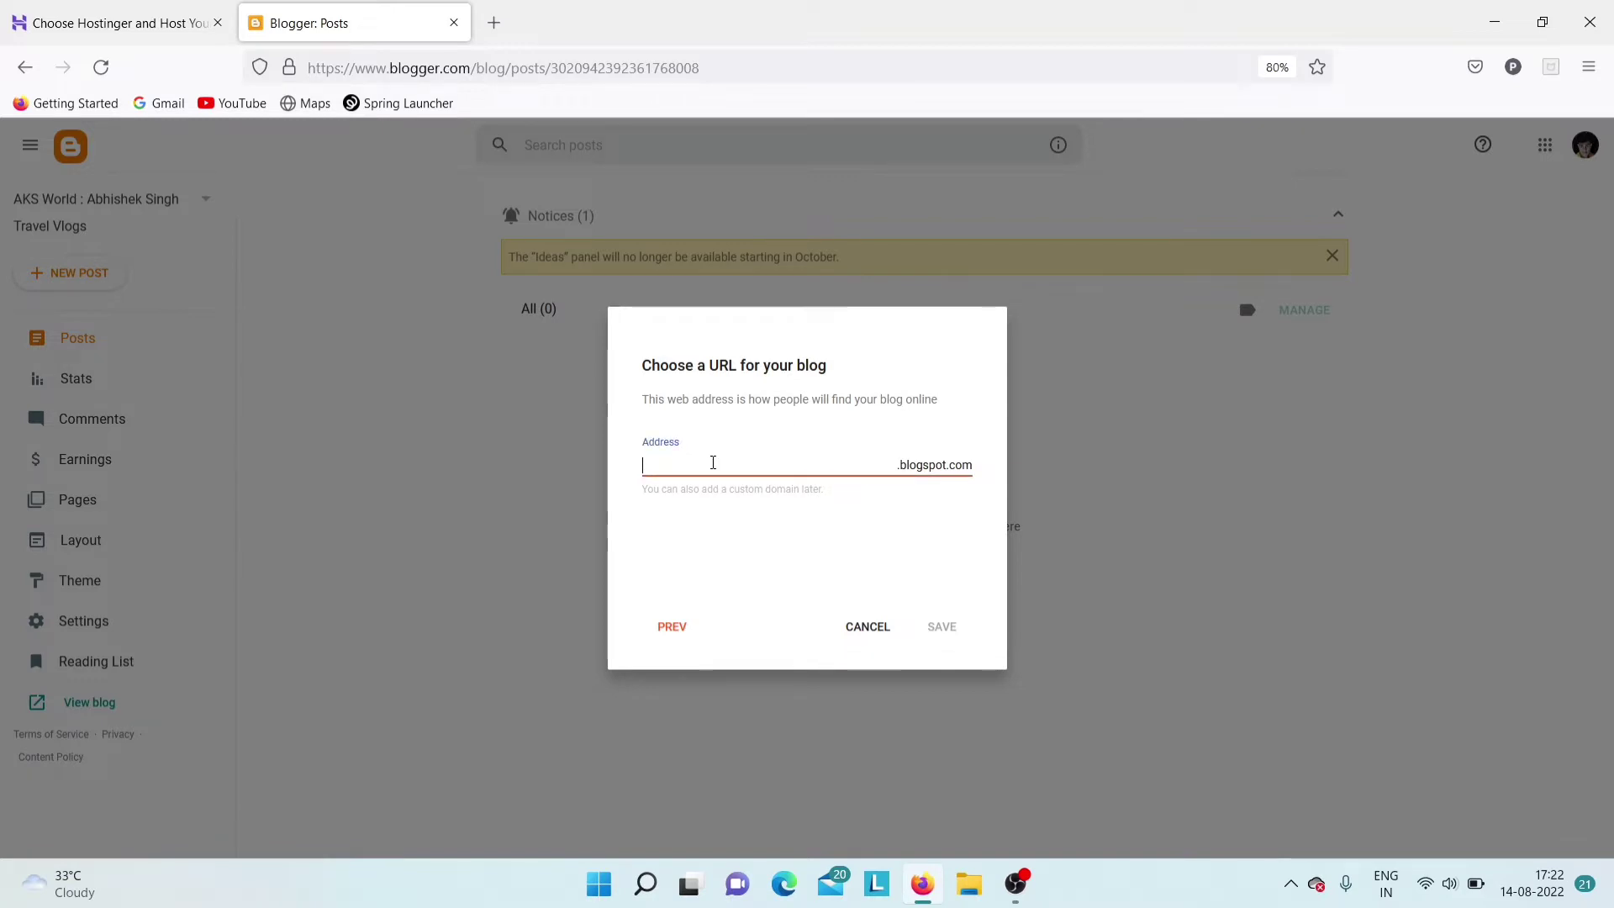
{"action": "type", "text": "akstechworldofficial"}
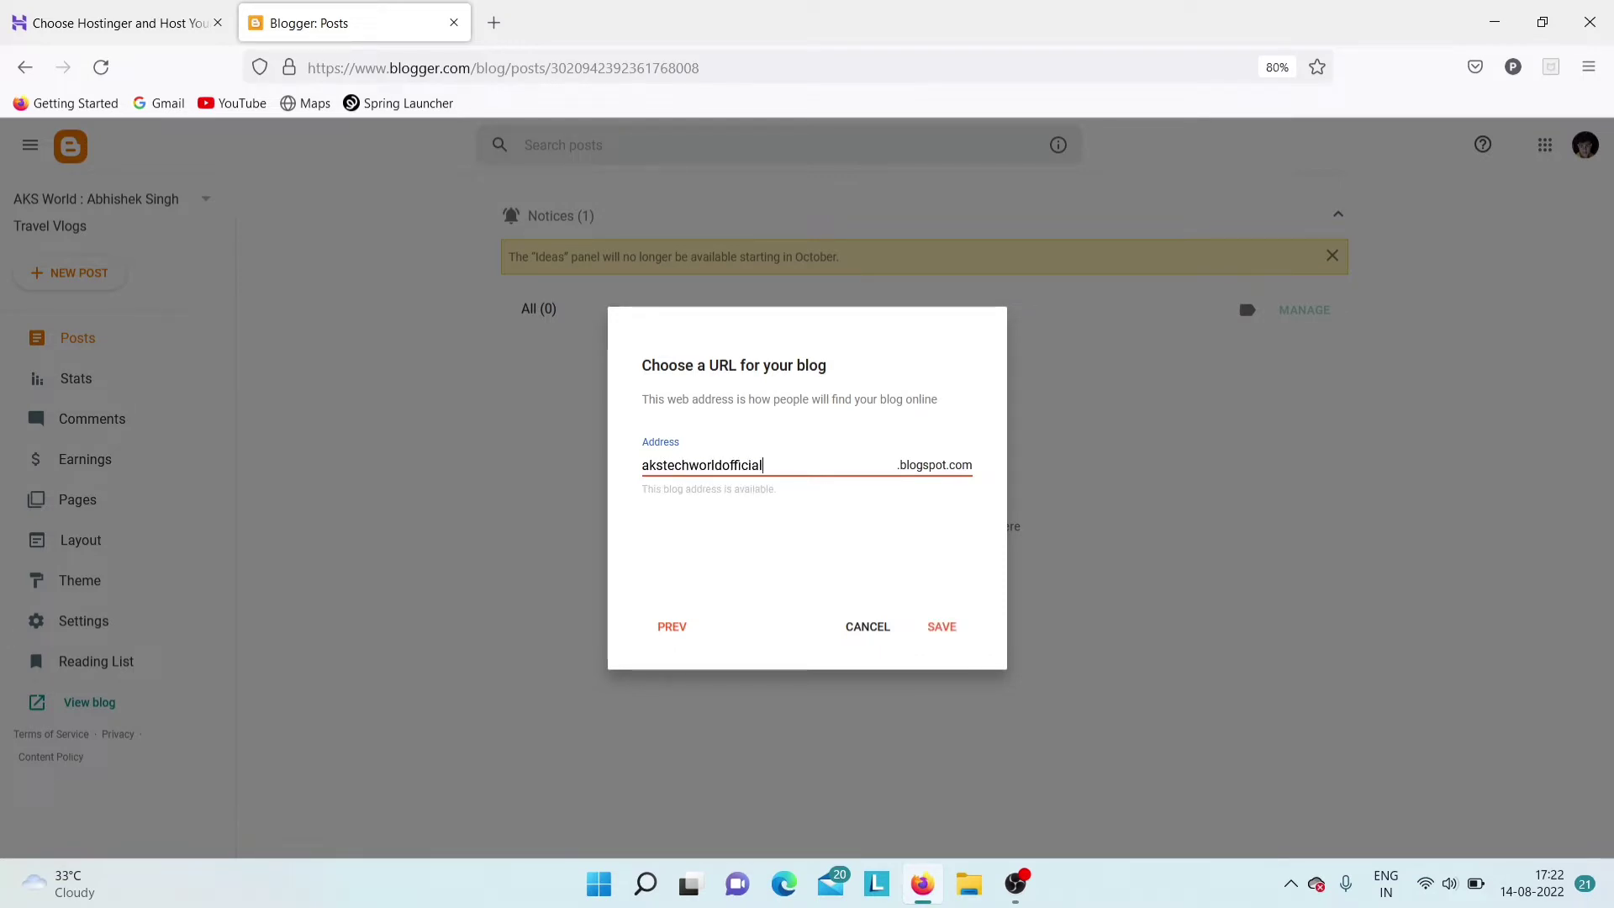
{"action": "left_click", "coordinate": [944, 632]}
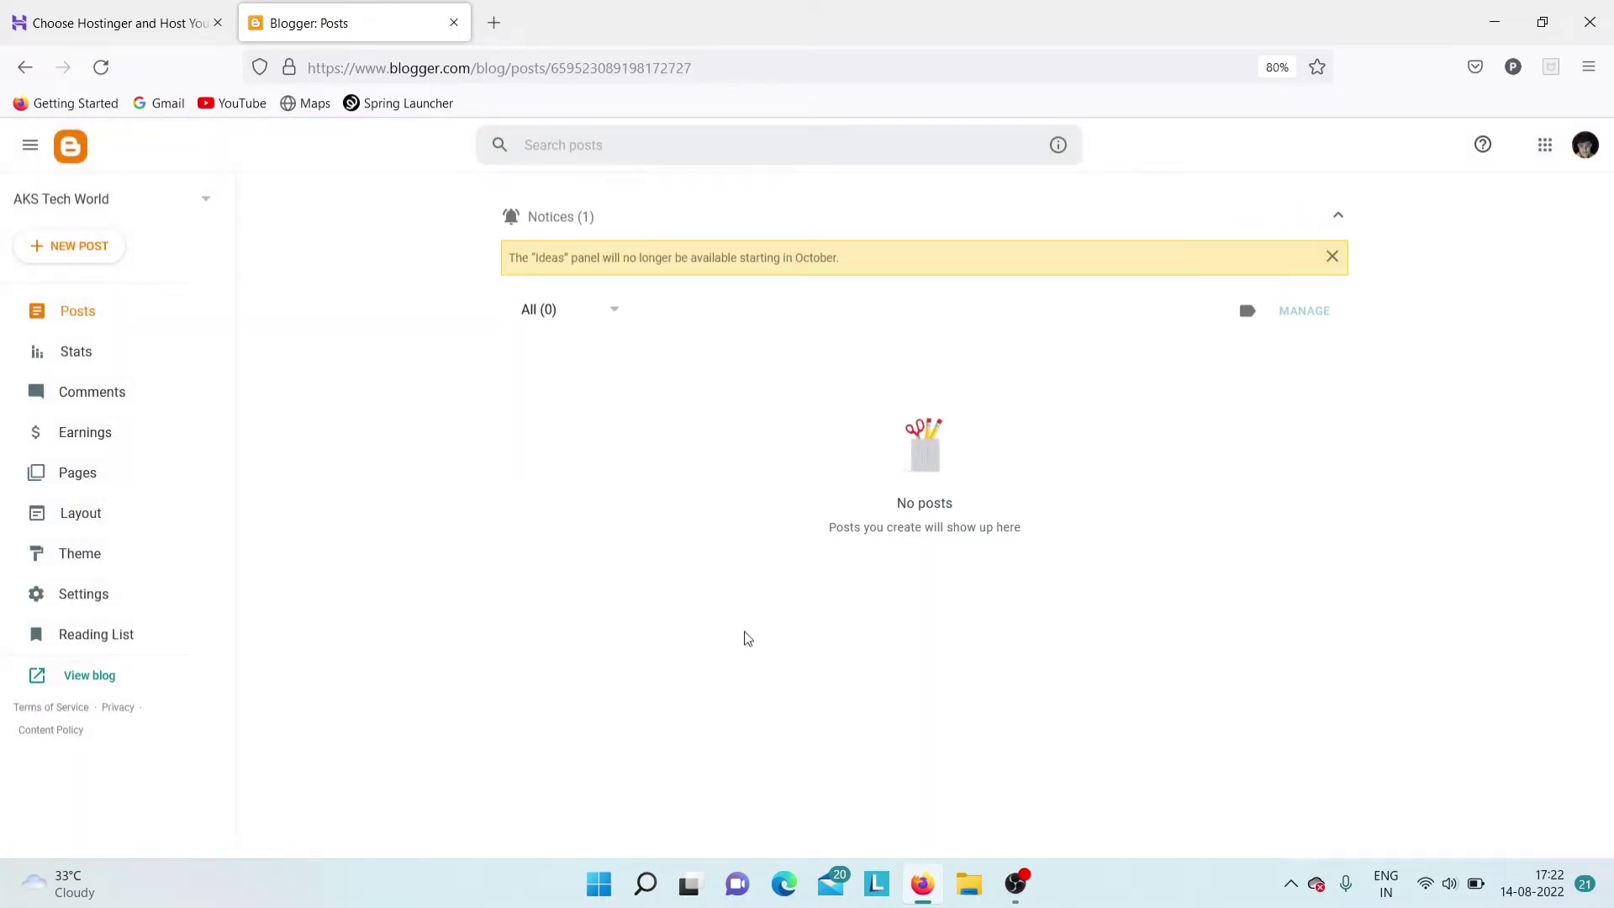
{"action": "left_click", "coordinate": [82, 683]}
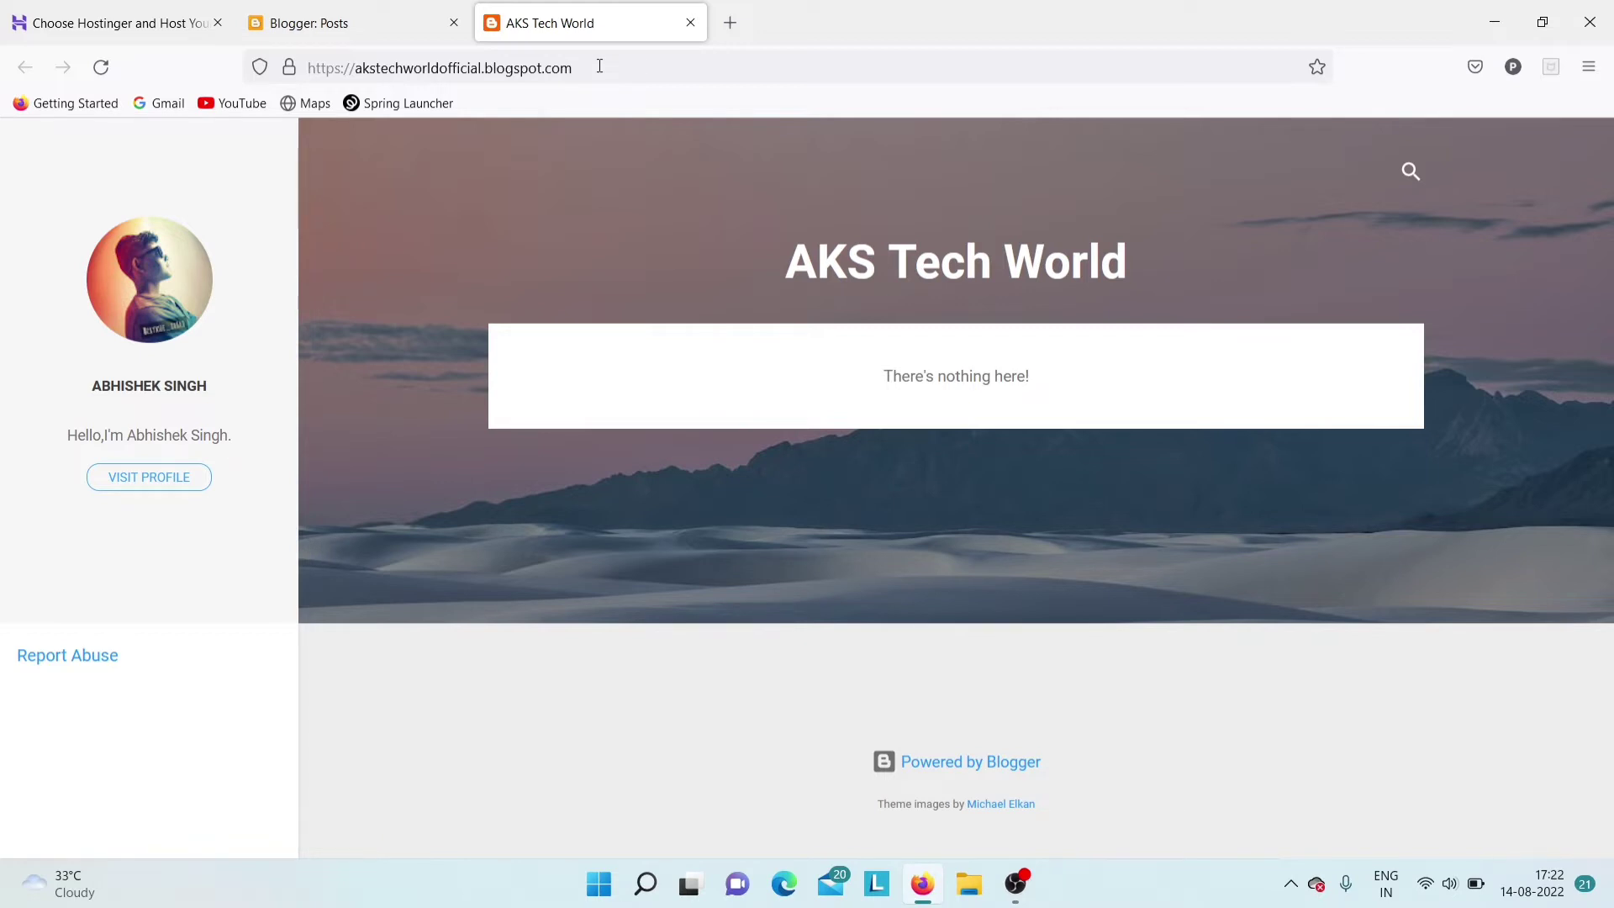
{"action": "left_click", "coordinate": [690, 23]}
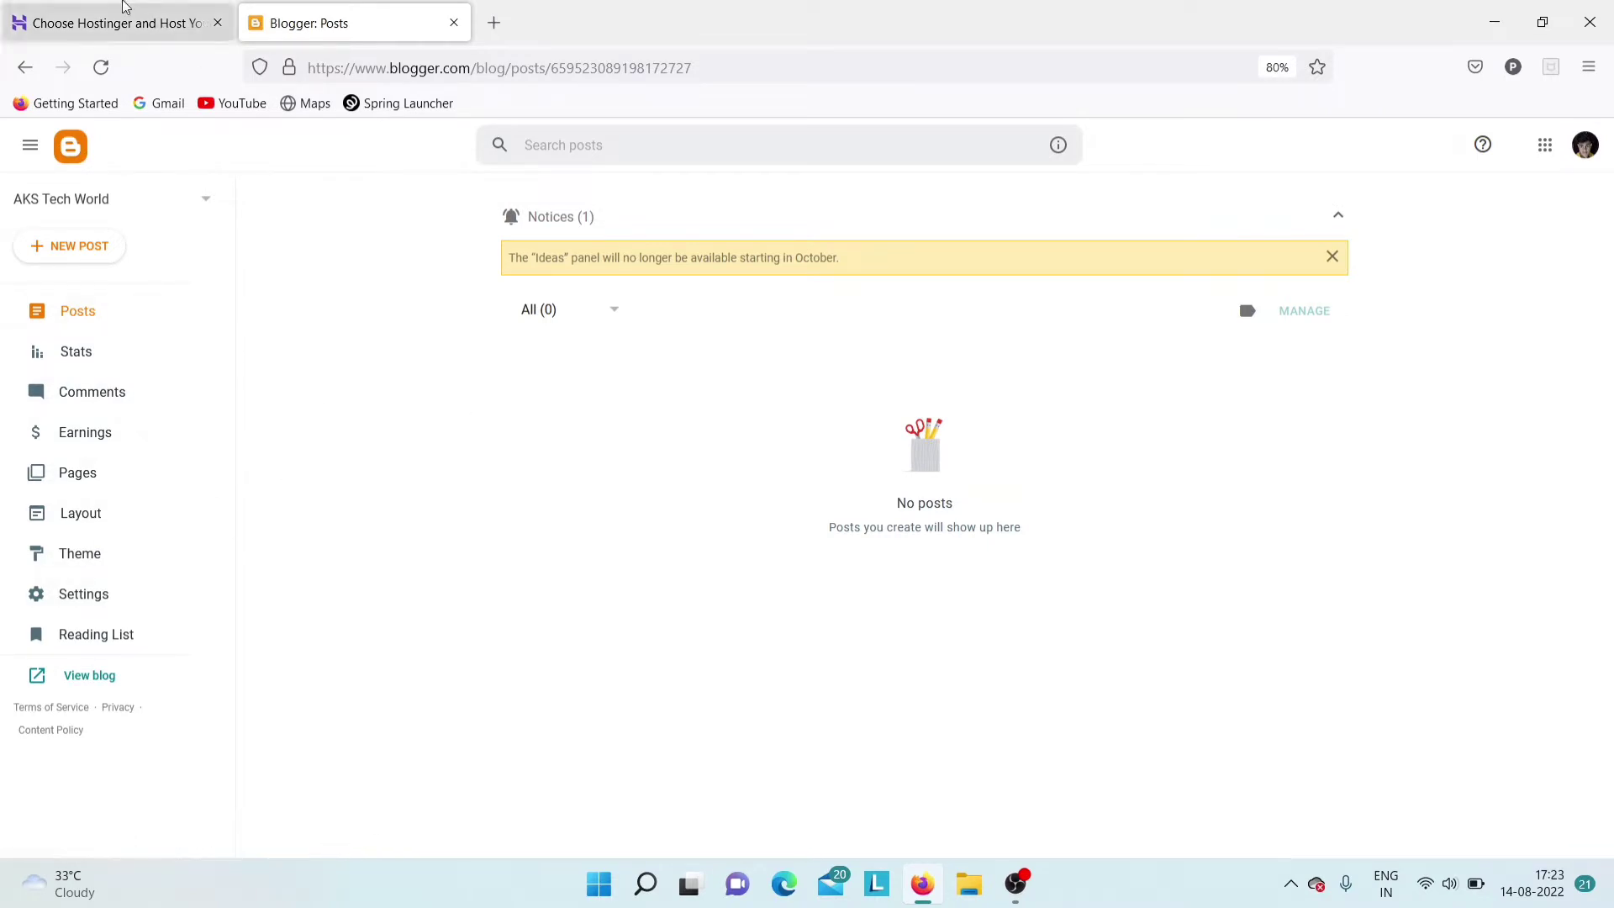
Search for the domain name akstechworld in Hostinger's domain checker
{"action": "left_click", "coordinate": [98, 8]}
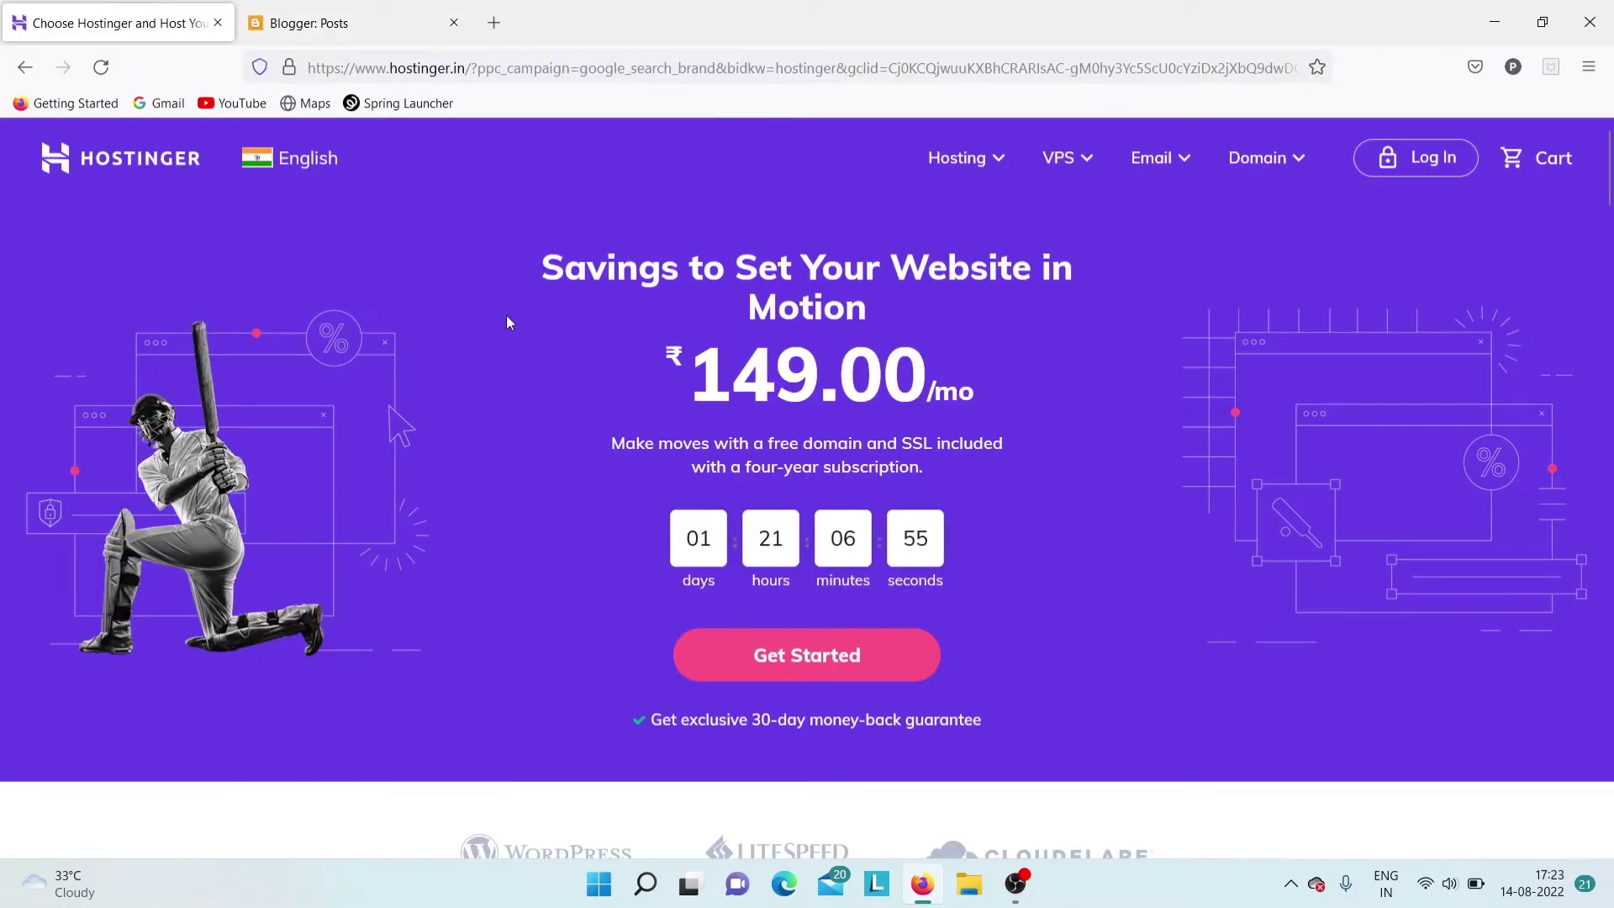
{"action": "left_click", "coordinate": [1284, 155]}
{"action": "left_click", "coordinate": [1240, 252]}
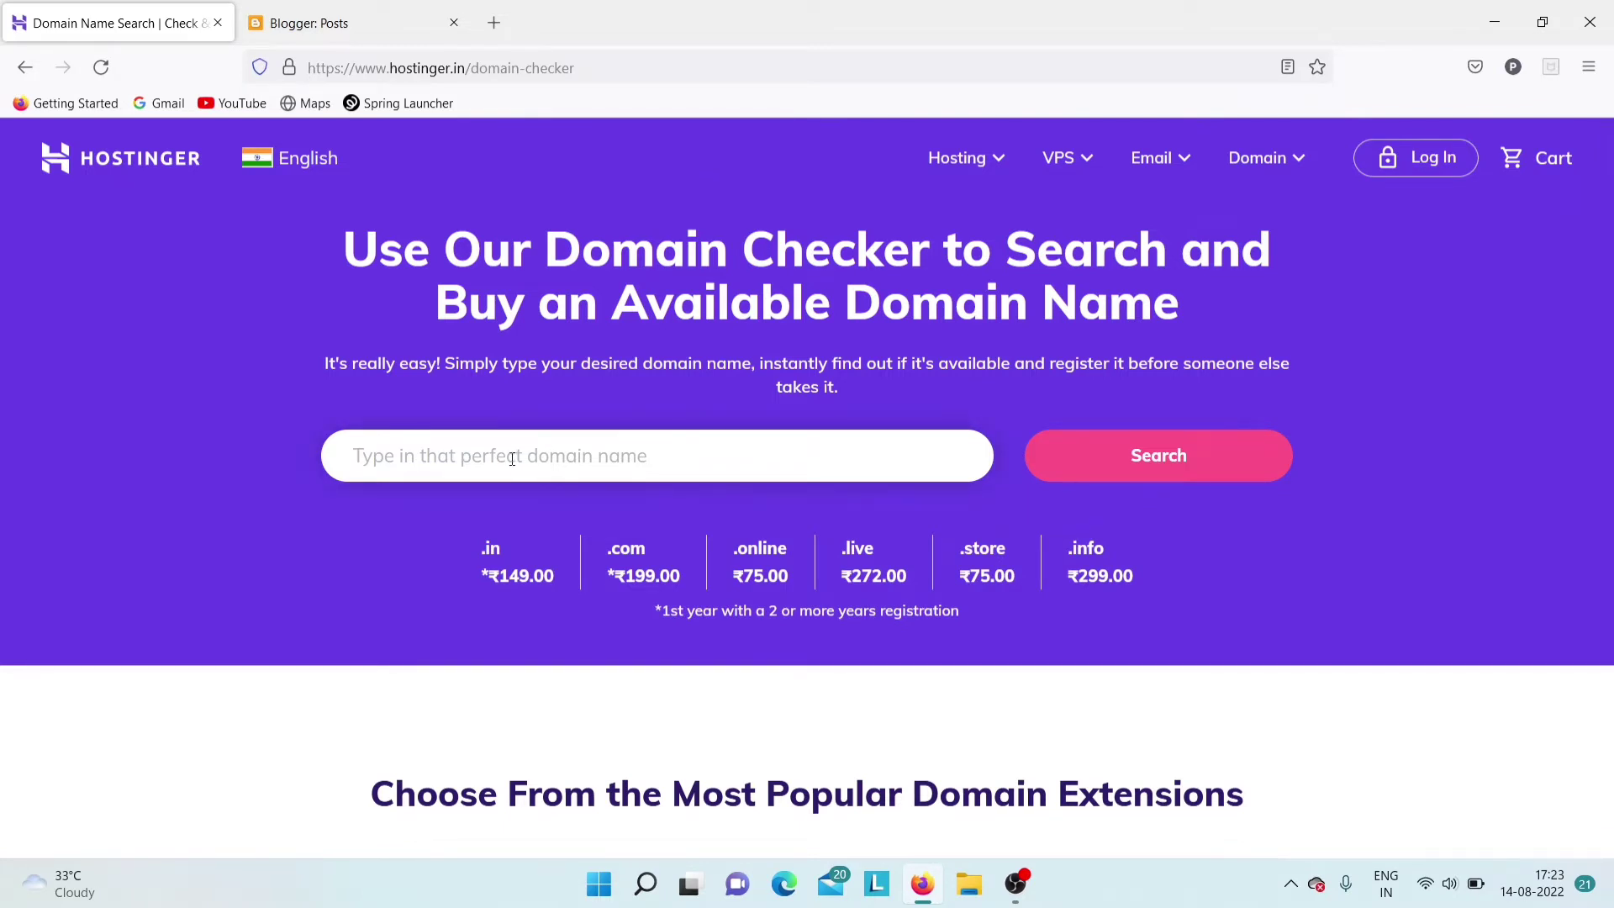
{"action": "left_click", "coordinate": [512, 459]}
{"action": "type", "text": "a"}
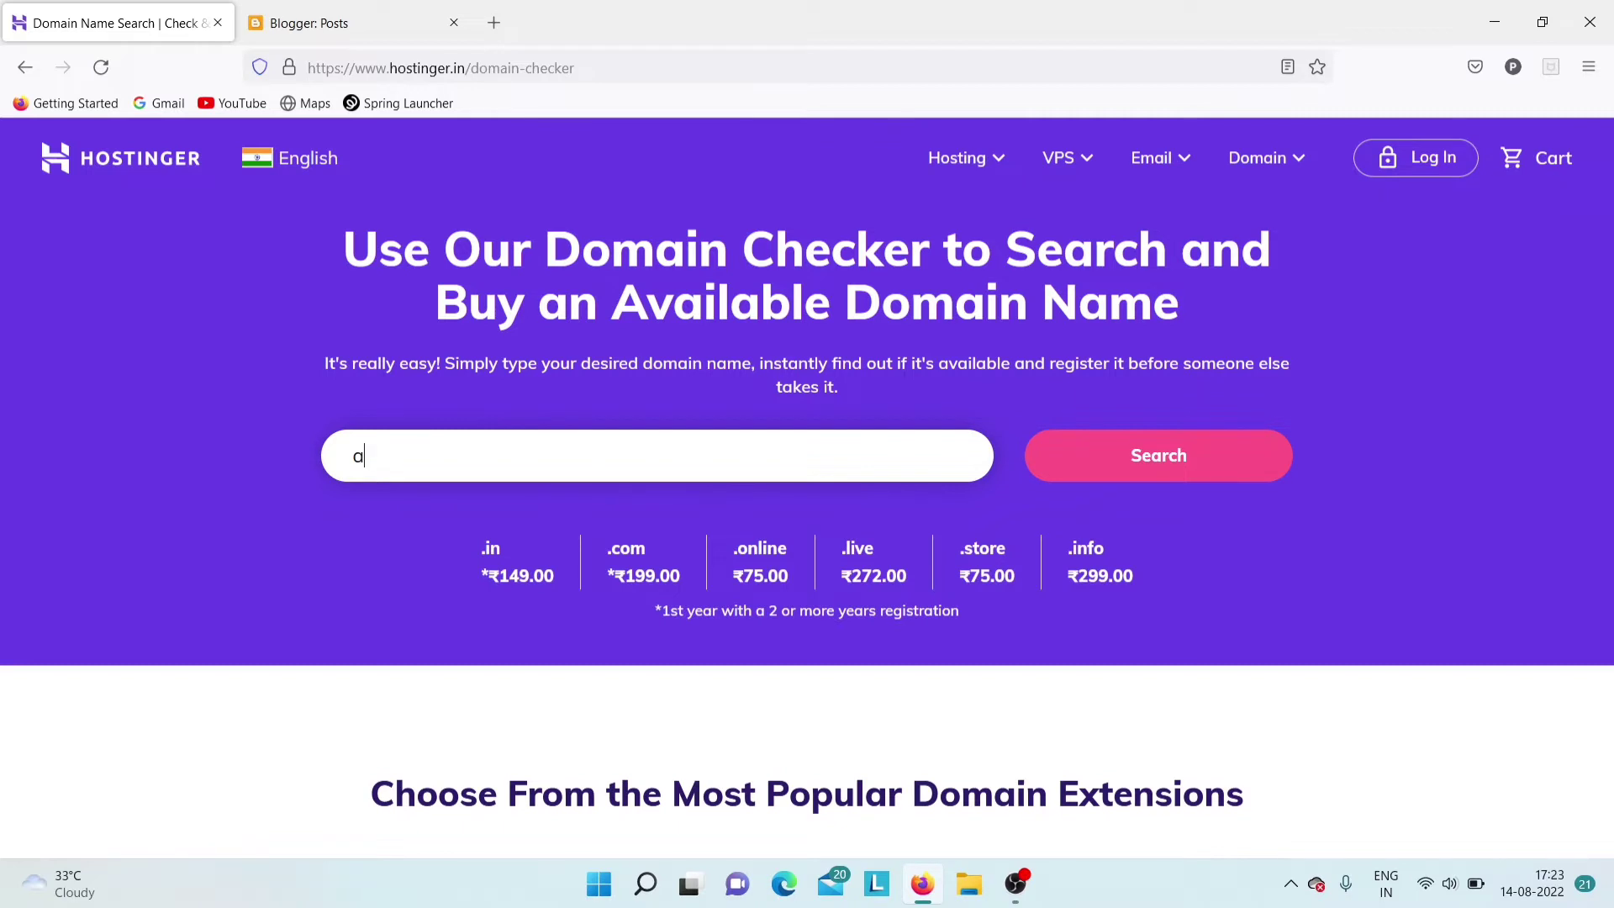
{"action": "type", "text": "kstechworld"}
{"action": "key", "text": "Return"}
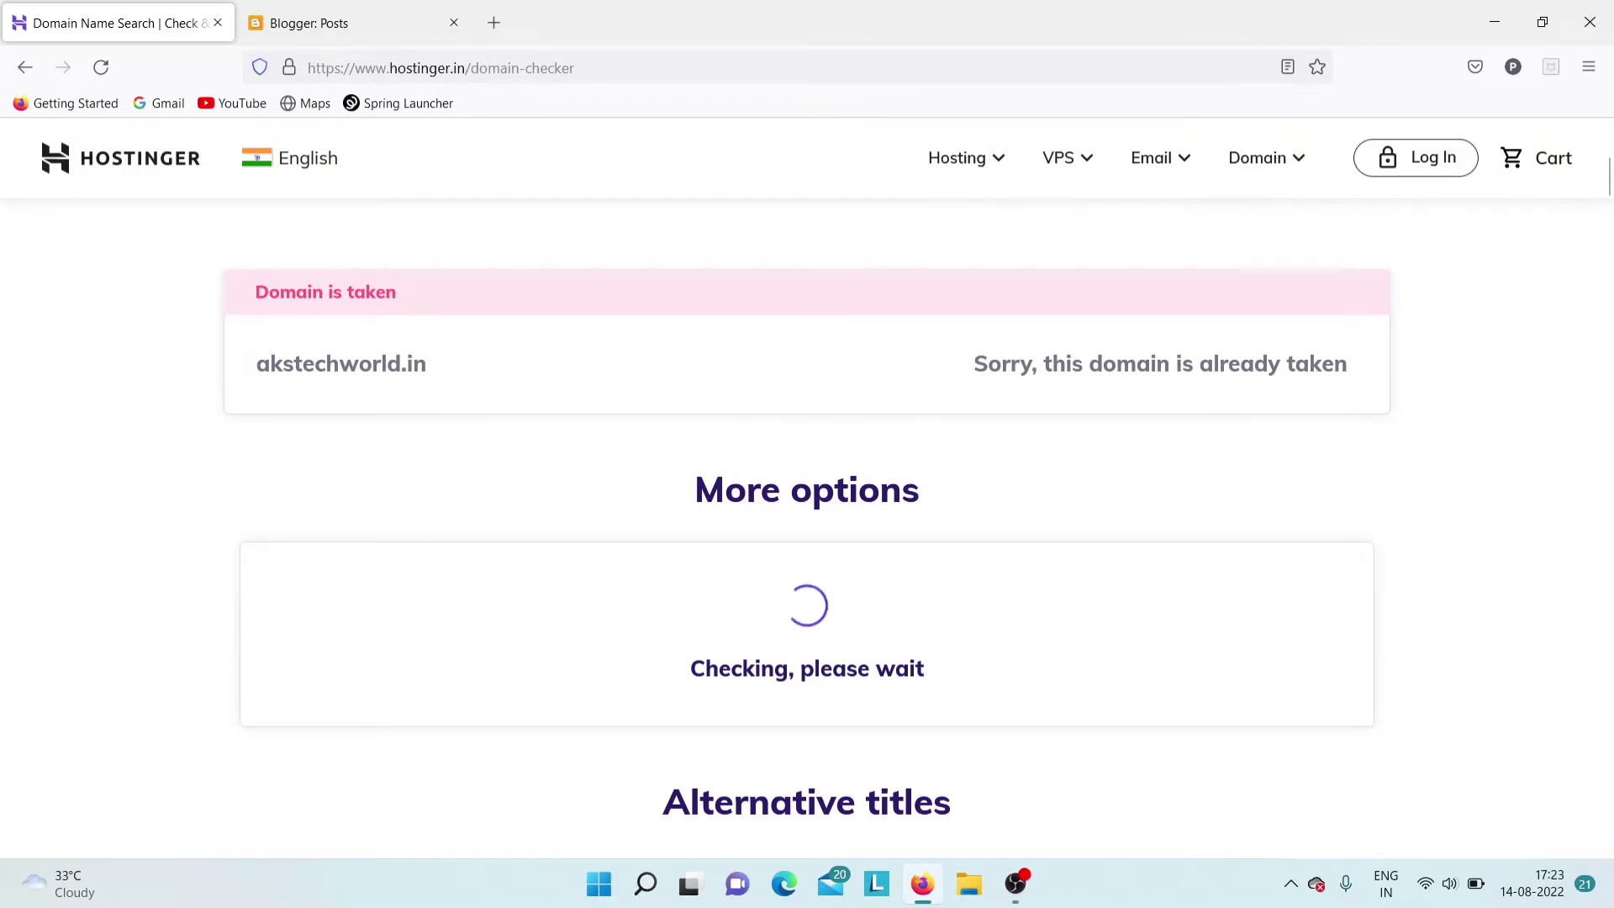
Review the offered domain options, add akstechworld.com to the cart and continue to the cart
{"action": "scroll", "coordinate": [807, 504], "scroll_direction": "up", "scroll_amount": 2}
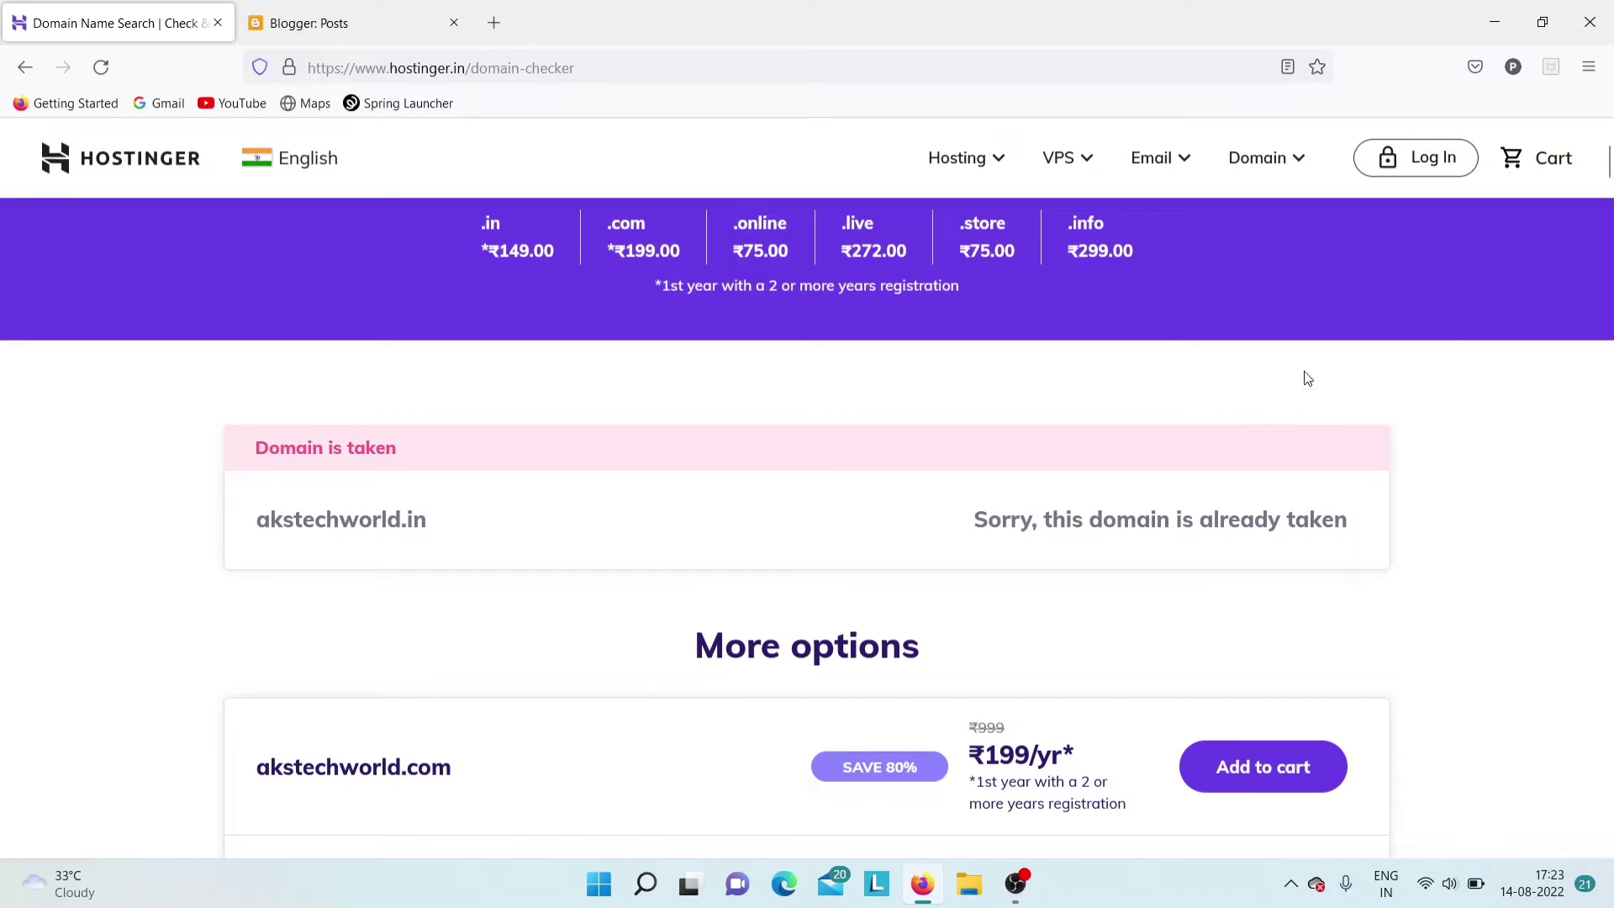
{"action": "left_click_drag", "start_coordinate": [1608, 178], "coordinate": [1607, 159]}
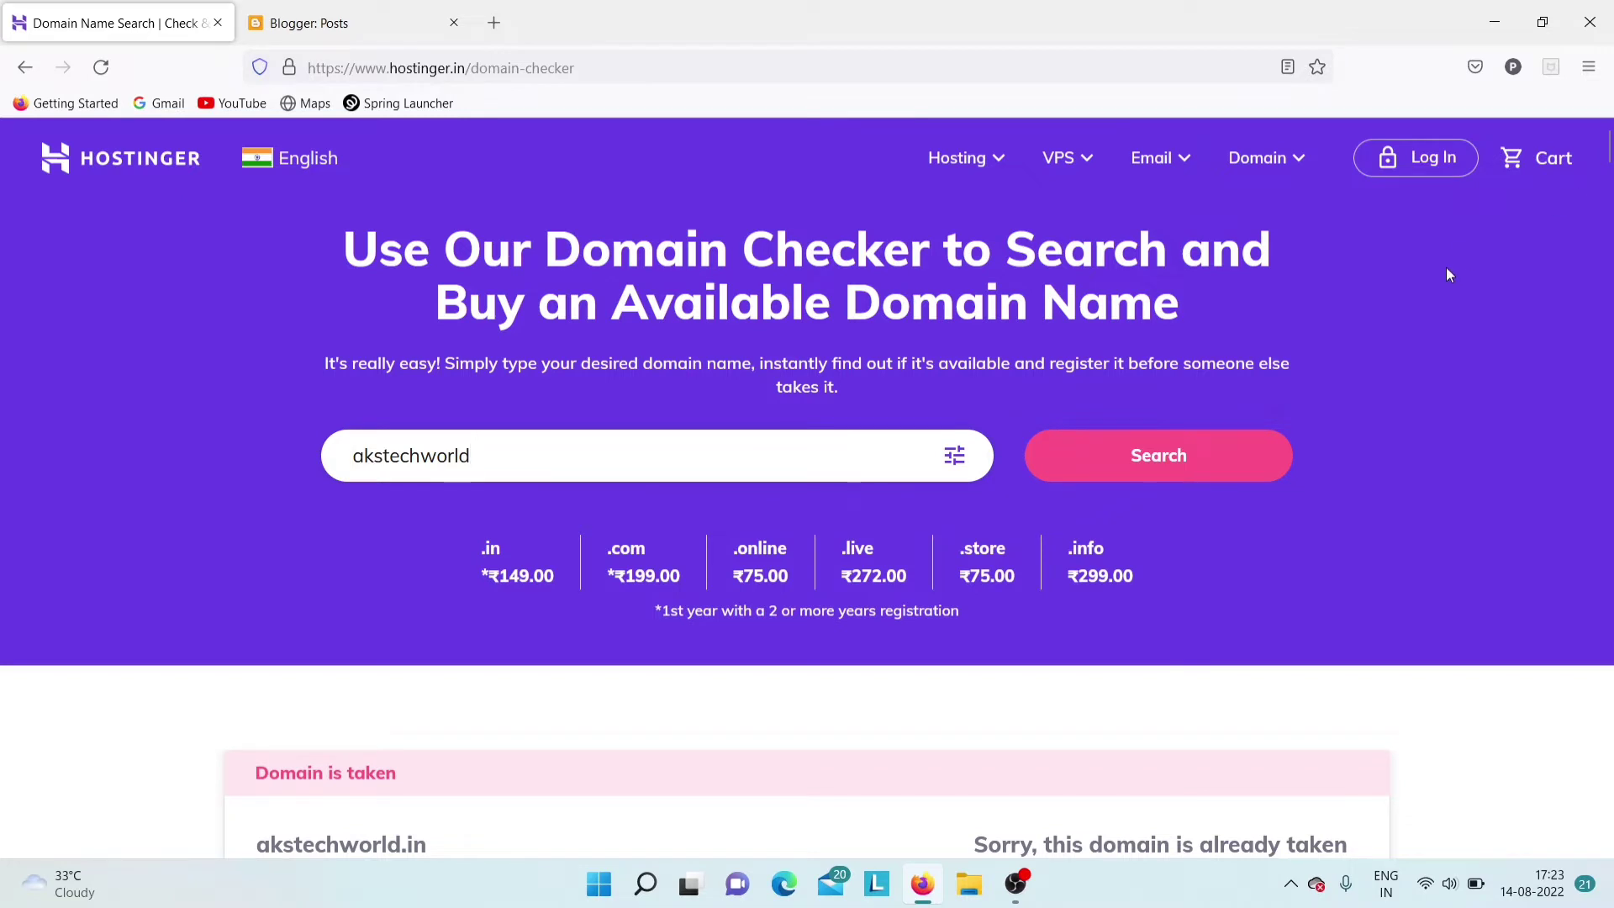
{"action": "scroll", "coordinate": [1447, 271], "scroll_direction": "down", "scroll_amount": 4}
{"action": "scroll", "coordinate": [1447, 274], "scroll_direction": "down", "scroll_amount": 2}
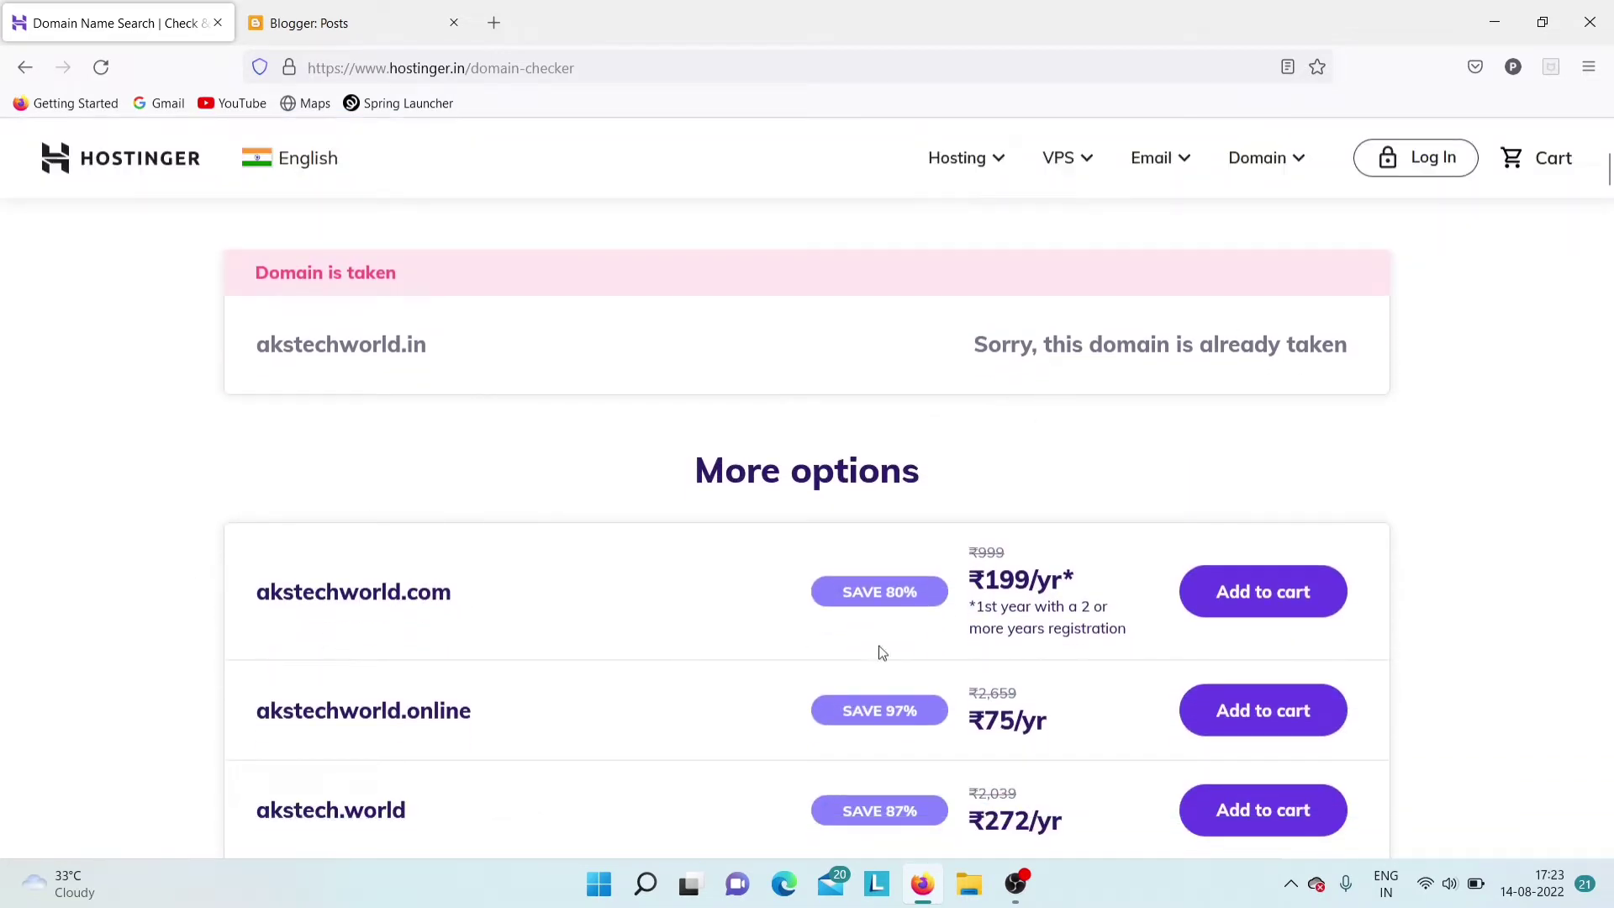
{"action": "left_click", "coordinate": [1249, 599]}
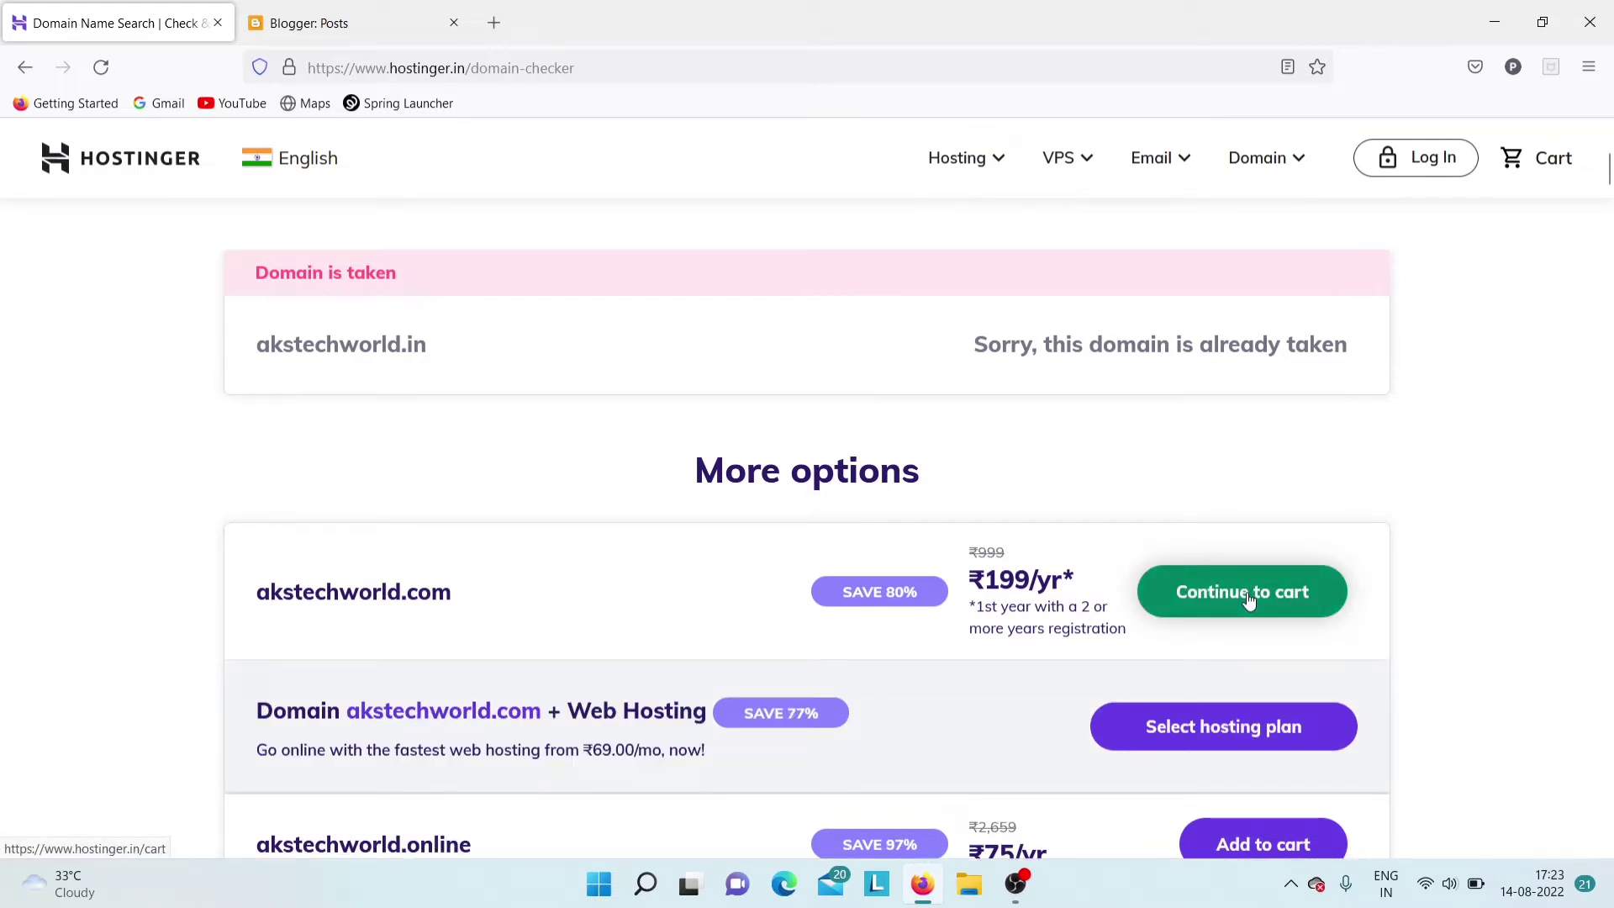
{"action": "left_click", "coordinate": [1231, 610]}
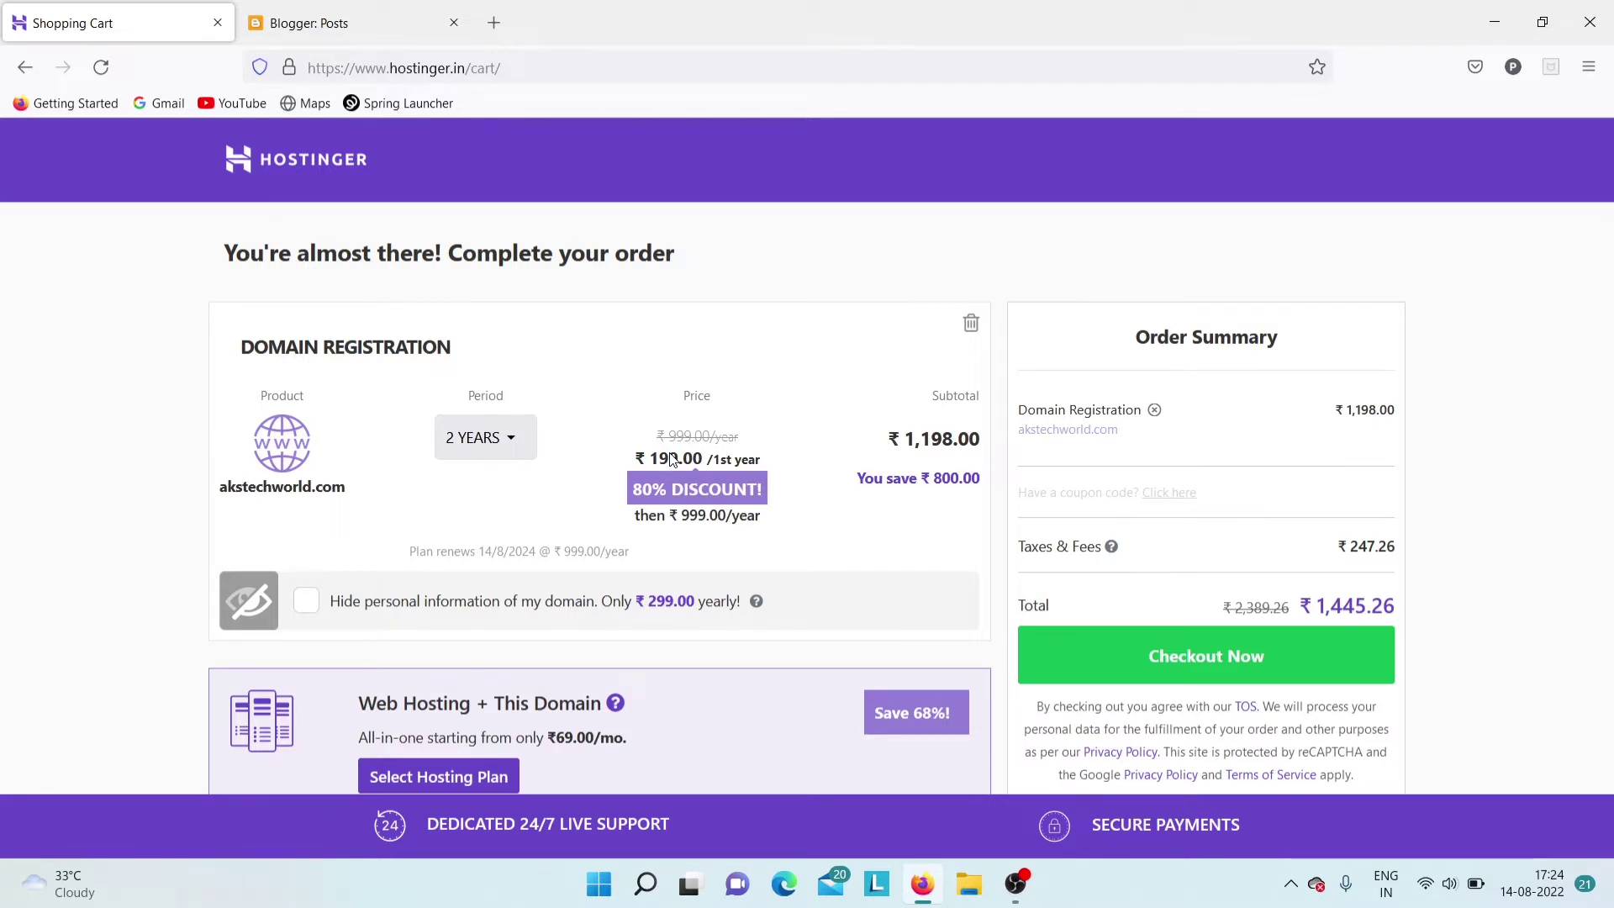
Set the akstechworld.com registration period to 1 year and apply the coupon code SPECIAL15 to the order
{"action": "left_click", "coordinate": [486, 437]}
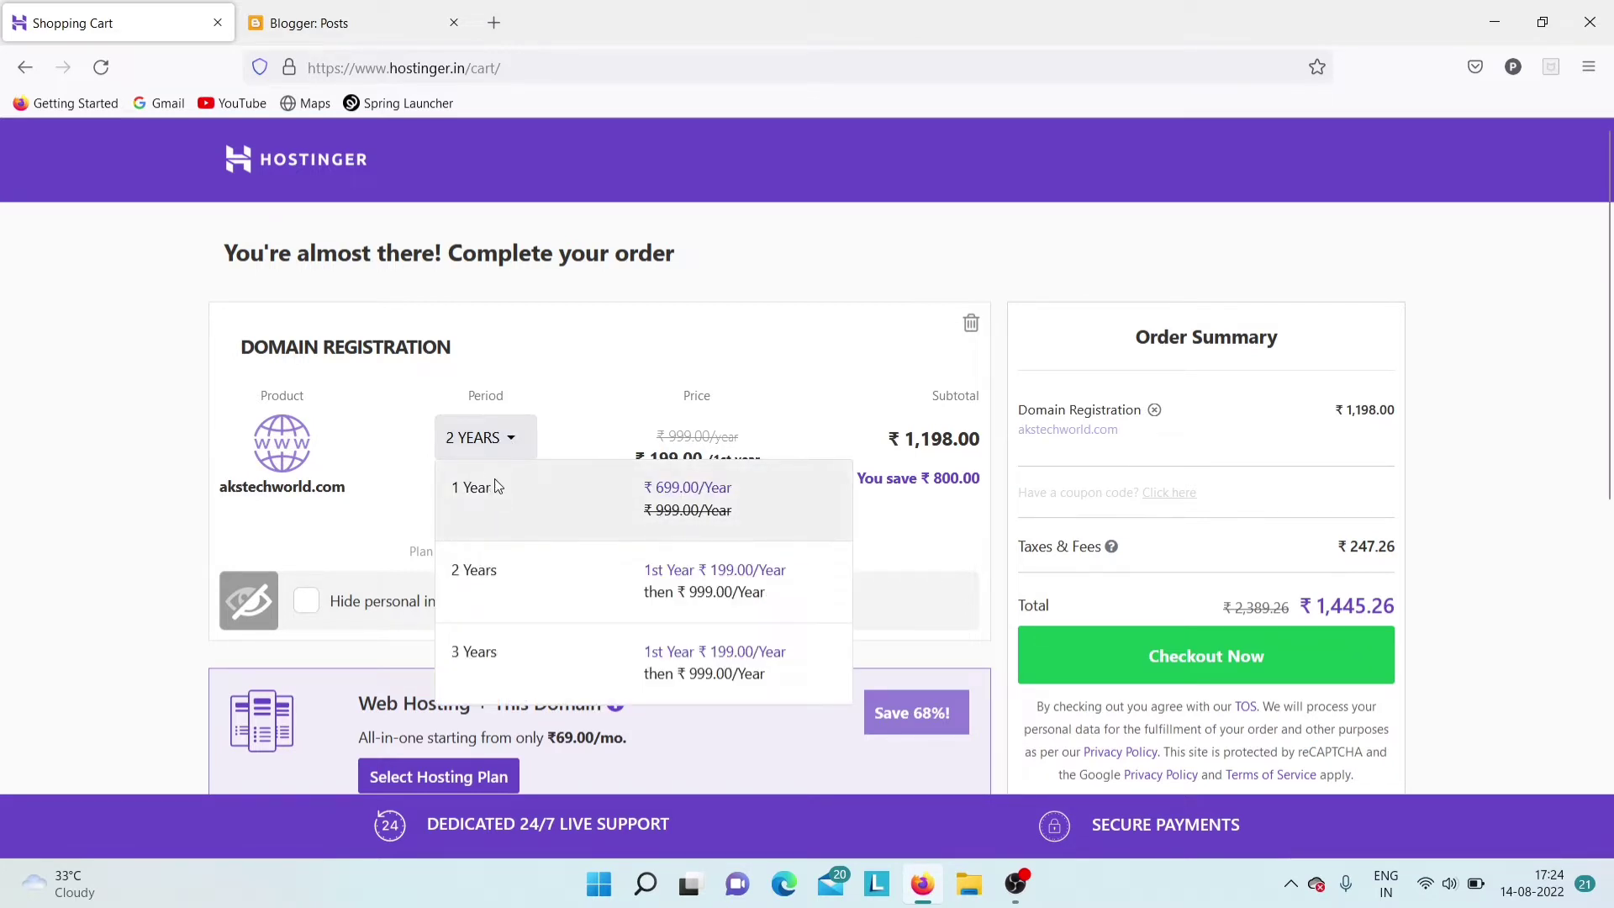
{"action": "left_click", "coordinate": [496, 486]}
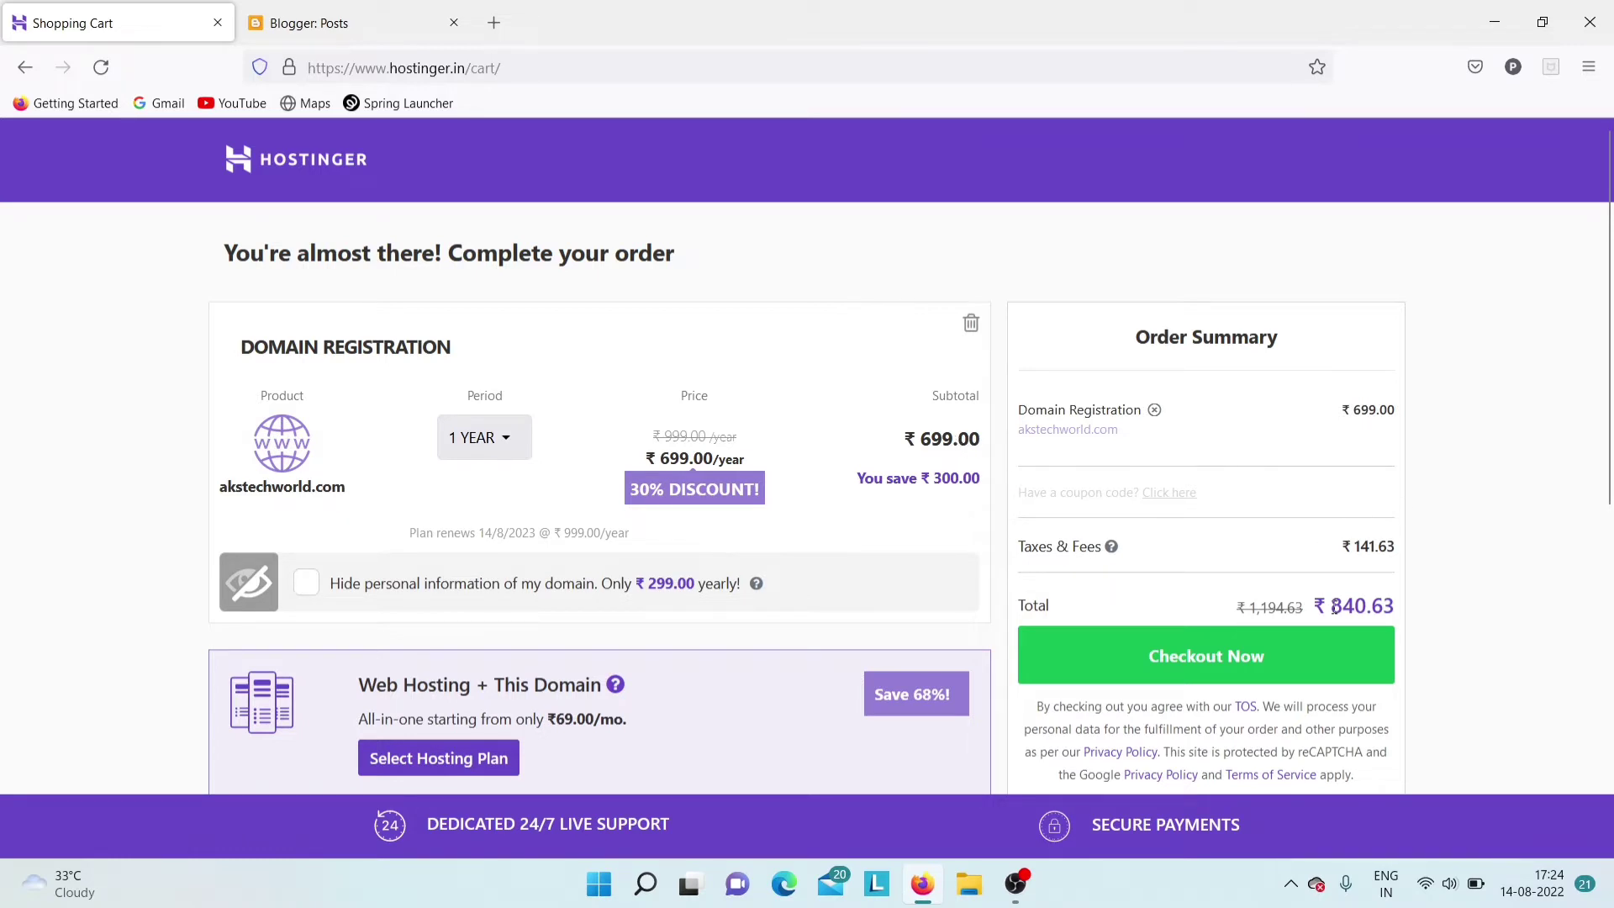
{"action": "left_click", "coordinate": [1163, 501]}
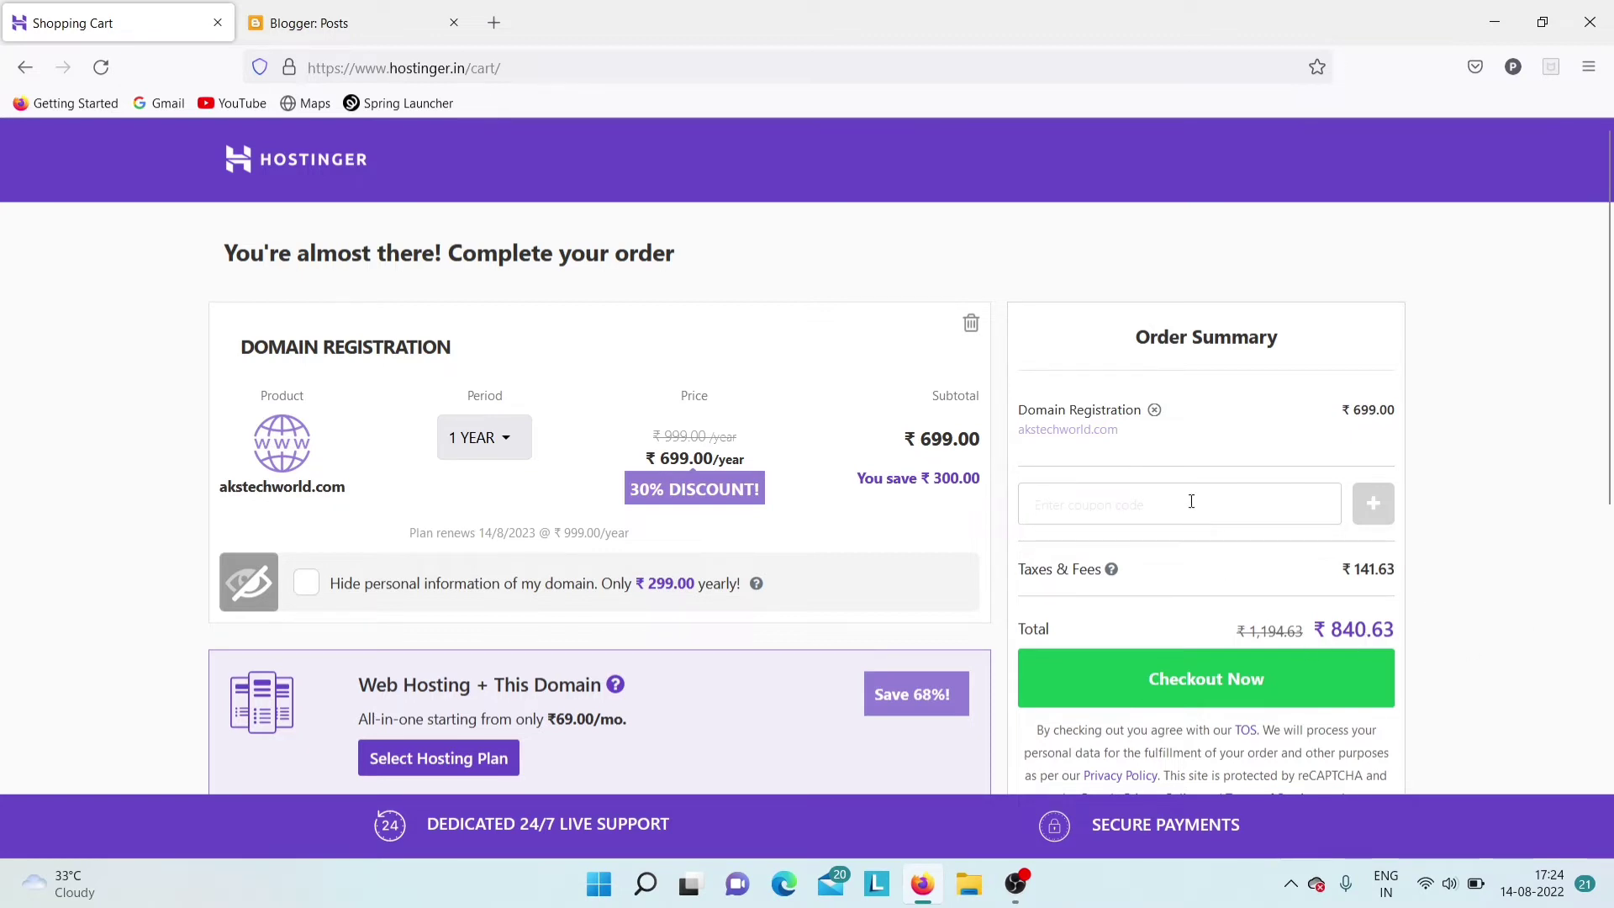
{"action": "type", "text": "SPEC"}
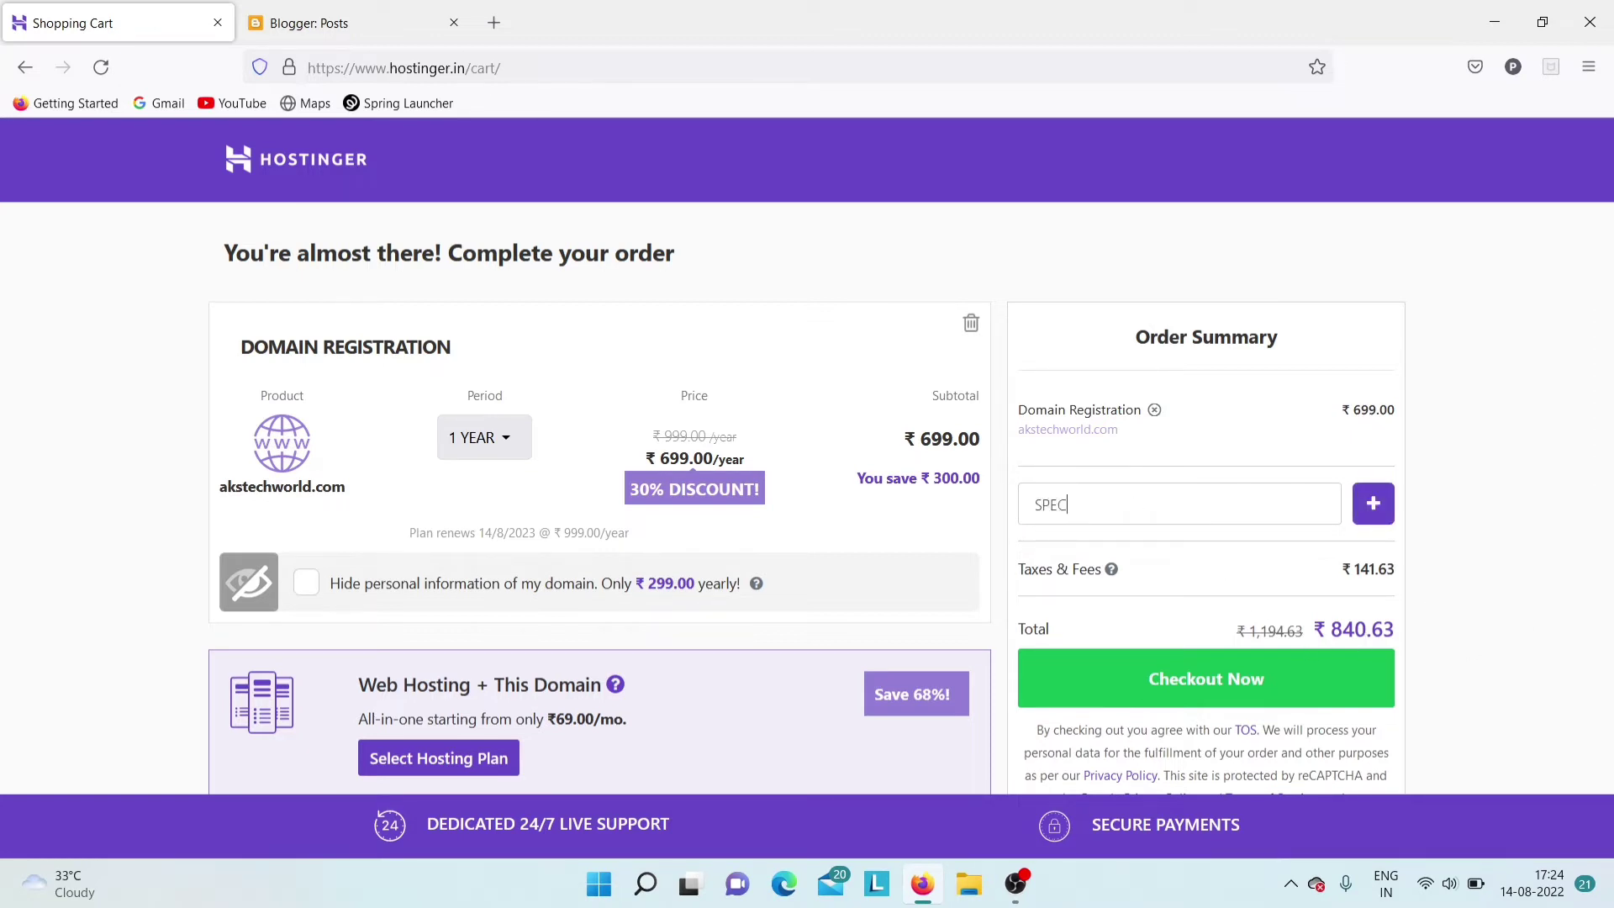
{"action": "type", "text": "IAL15"}
{"action": "left_click", "coordinate": [1376, 503]}
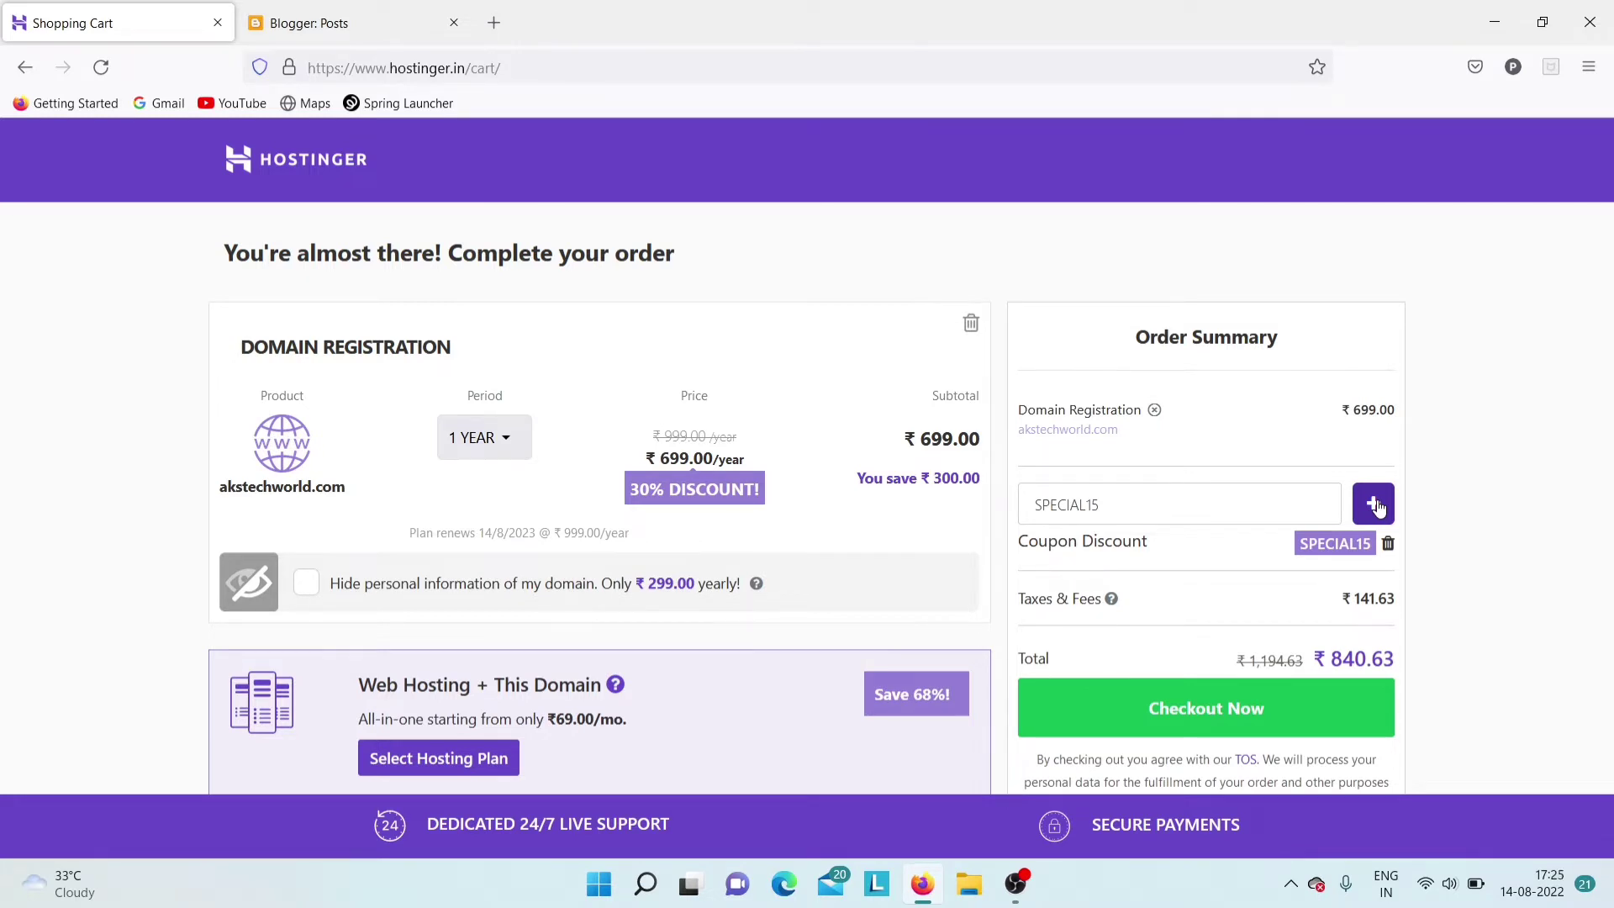
{"action": "scroll", "coordinate": [304, 514], "scroll_direction": "down", "scroll_amount": 1}
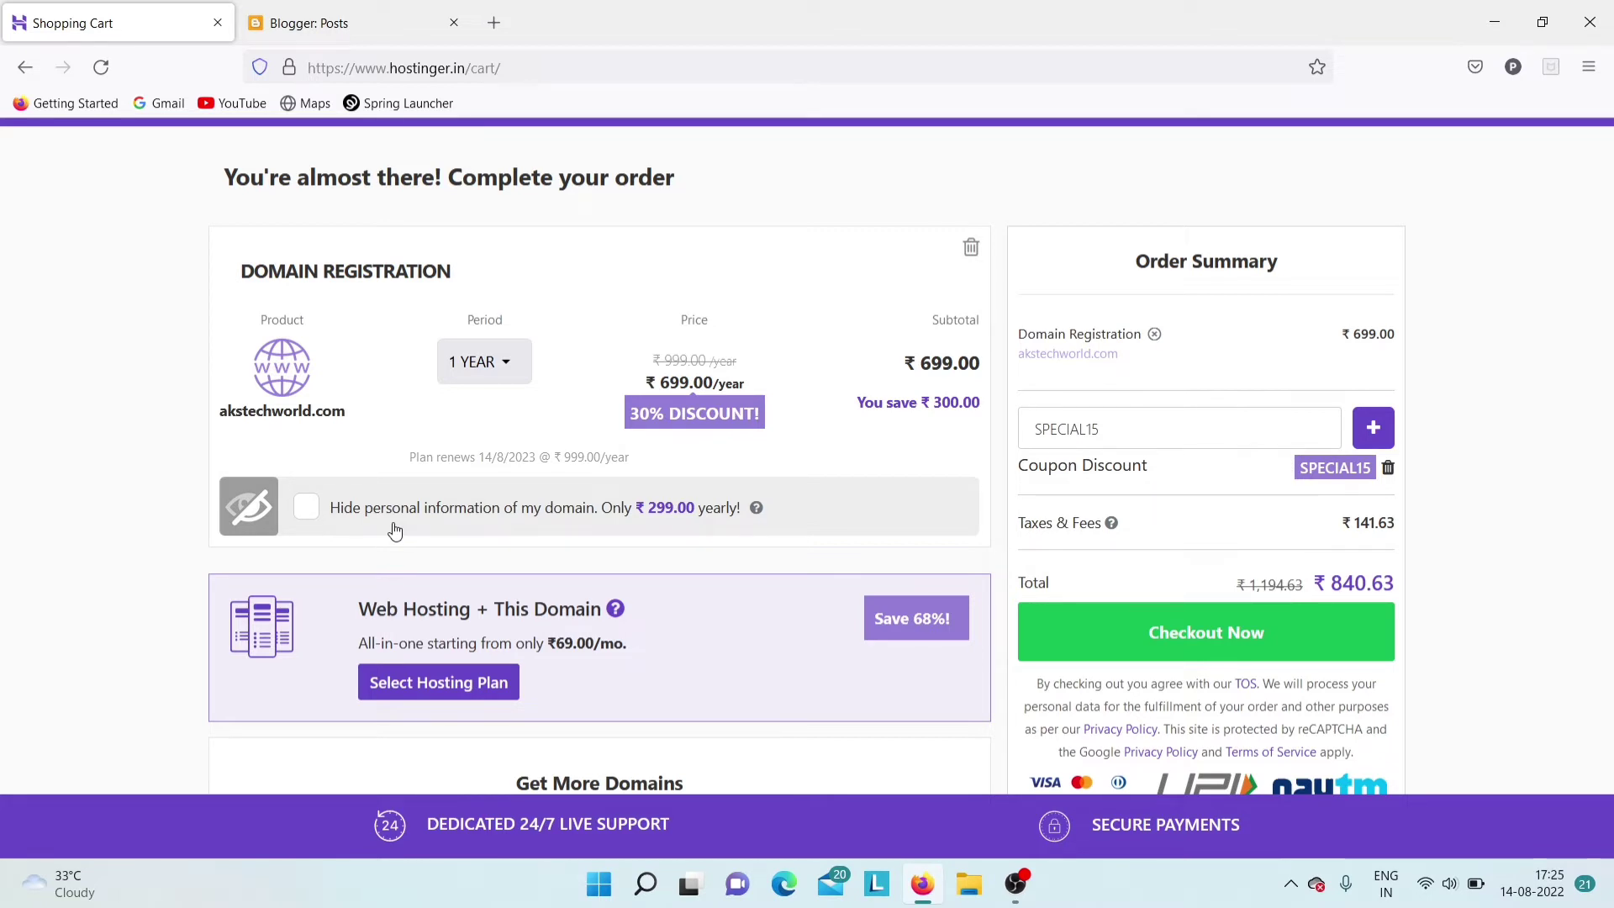
Proceed to checkout with the akstechworld.com order and log in to Hostinger with the first listed Google account
{"action": "left_click", "coordinate": [1204, 649]}
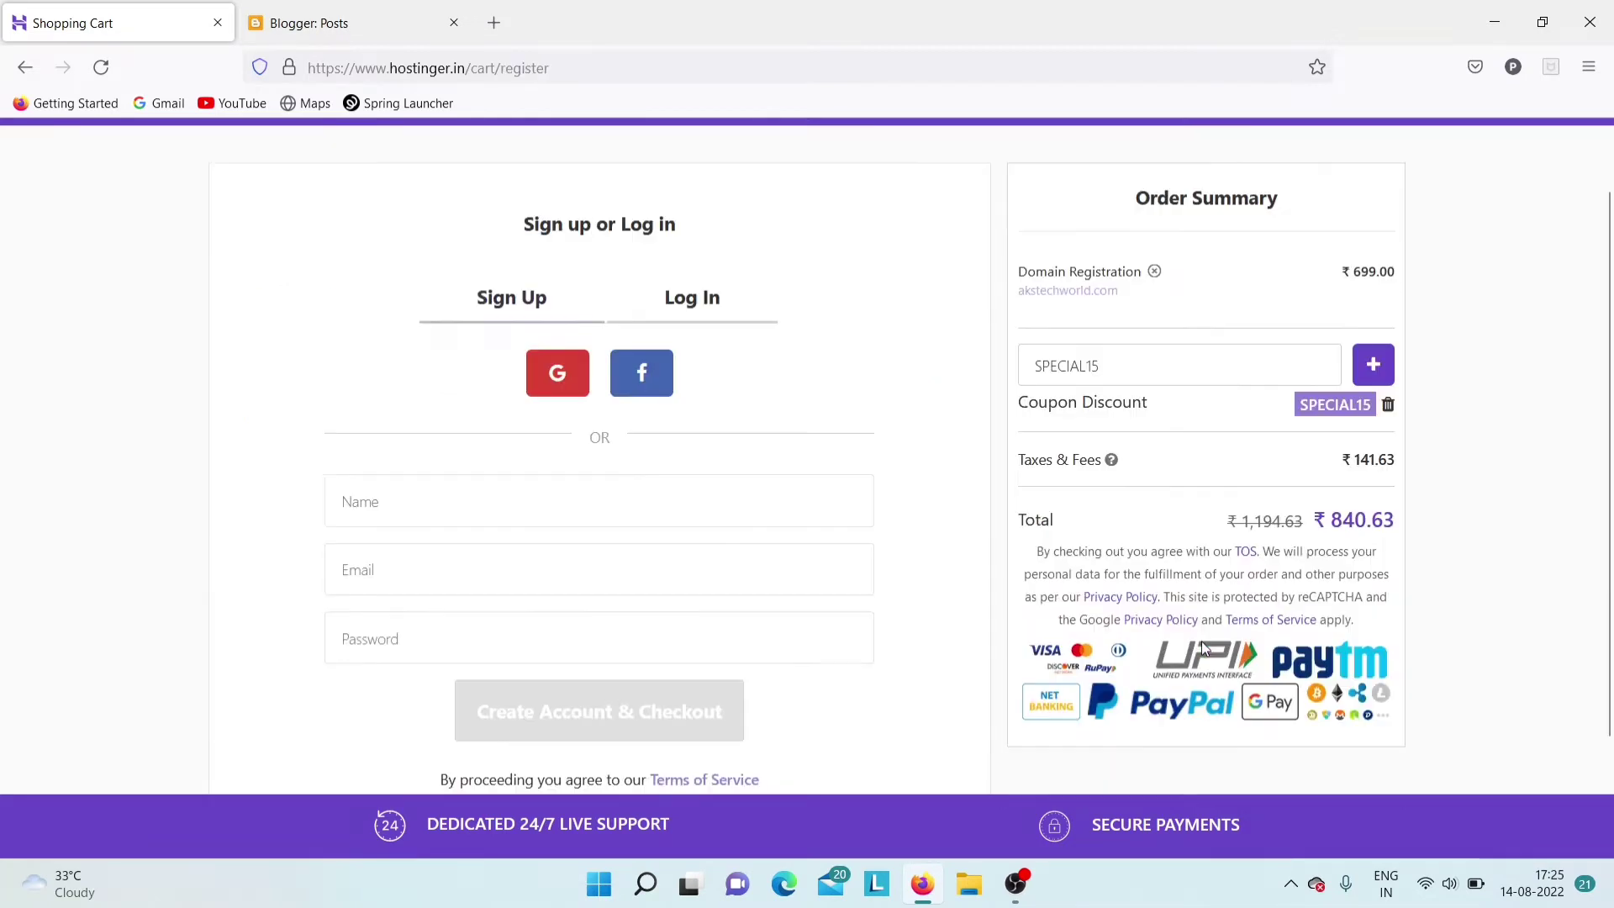
{"action": "scroll", "coordinate": [1204, 648], "scroll_direction": "down", "scroll_amount": 1}
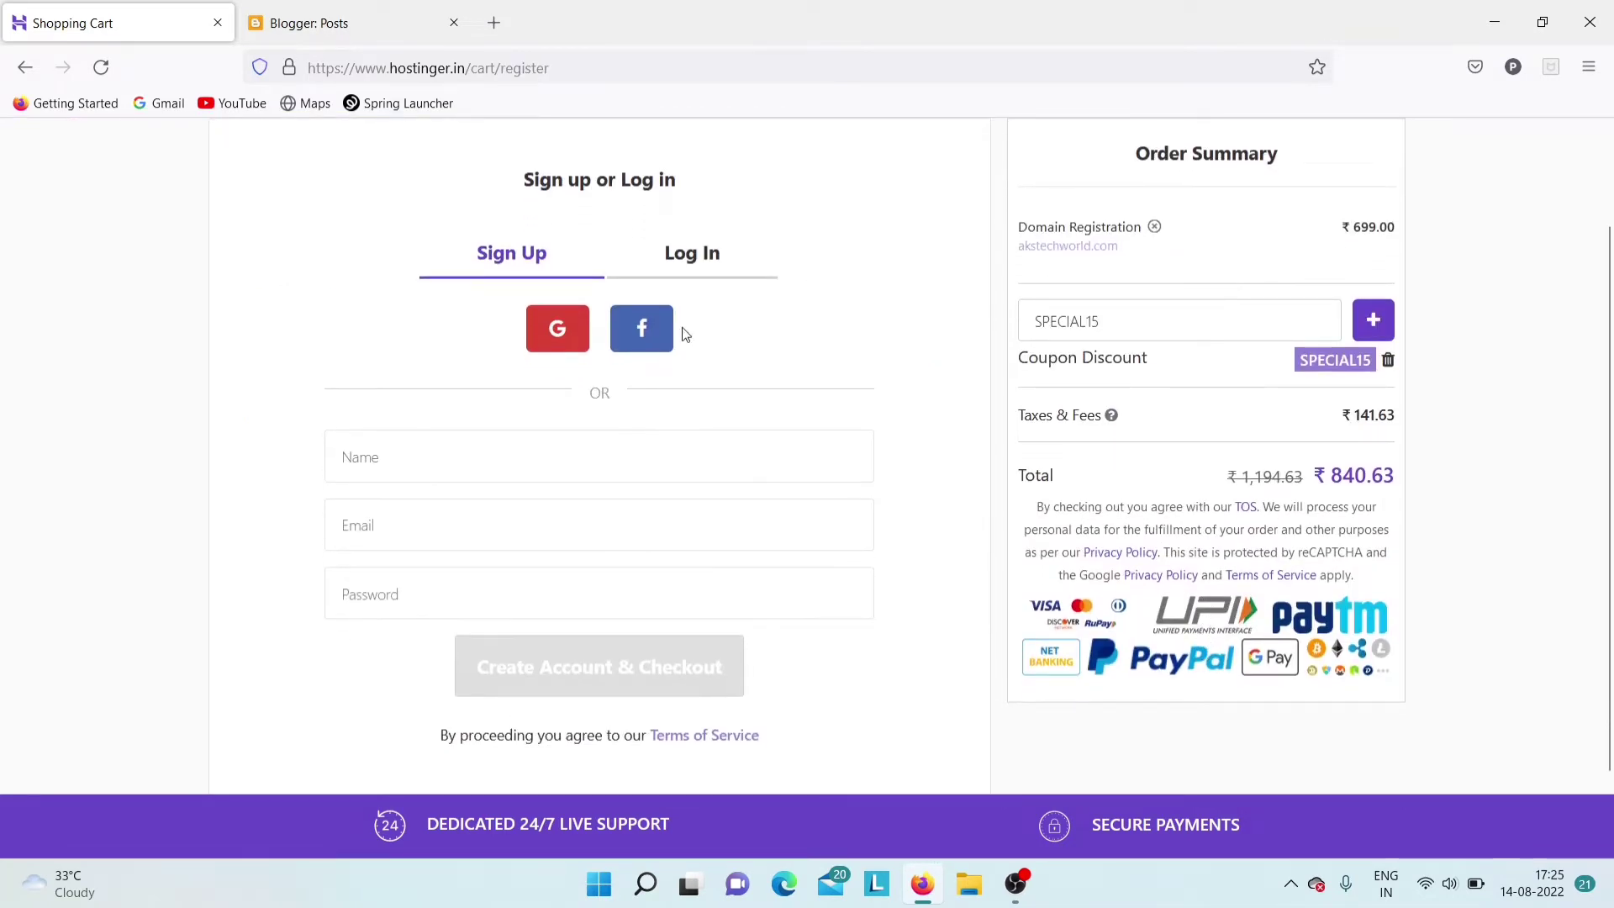
{"action": "left_click", "coordinate": [696, 268]}
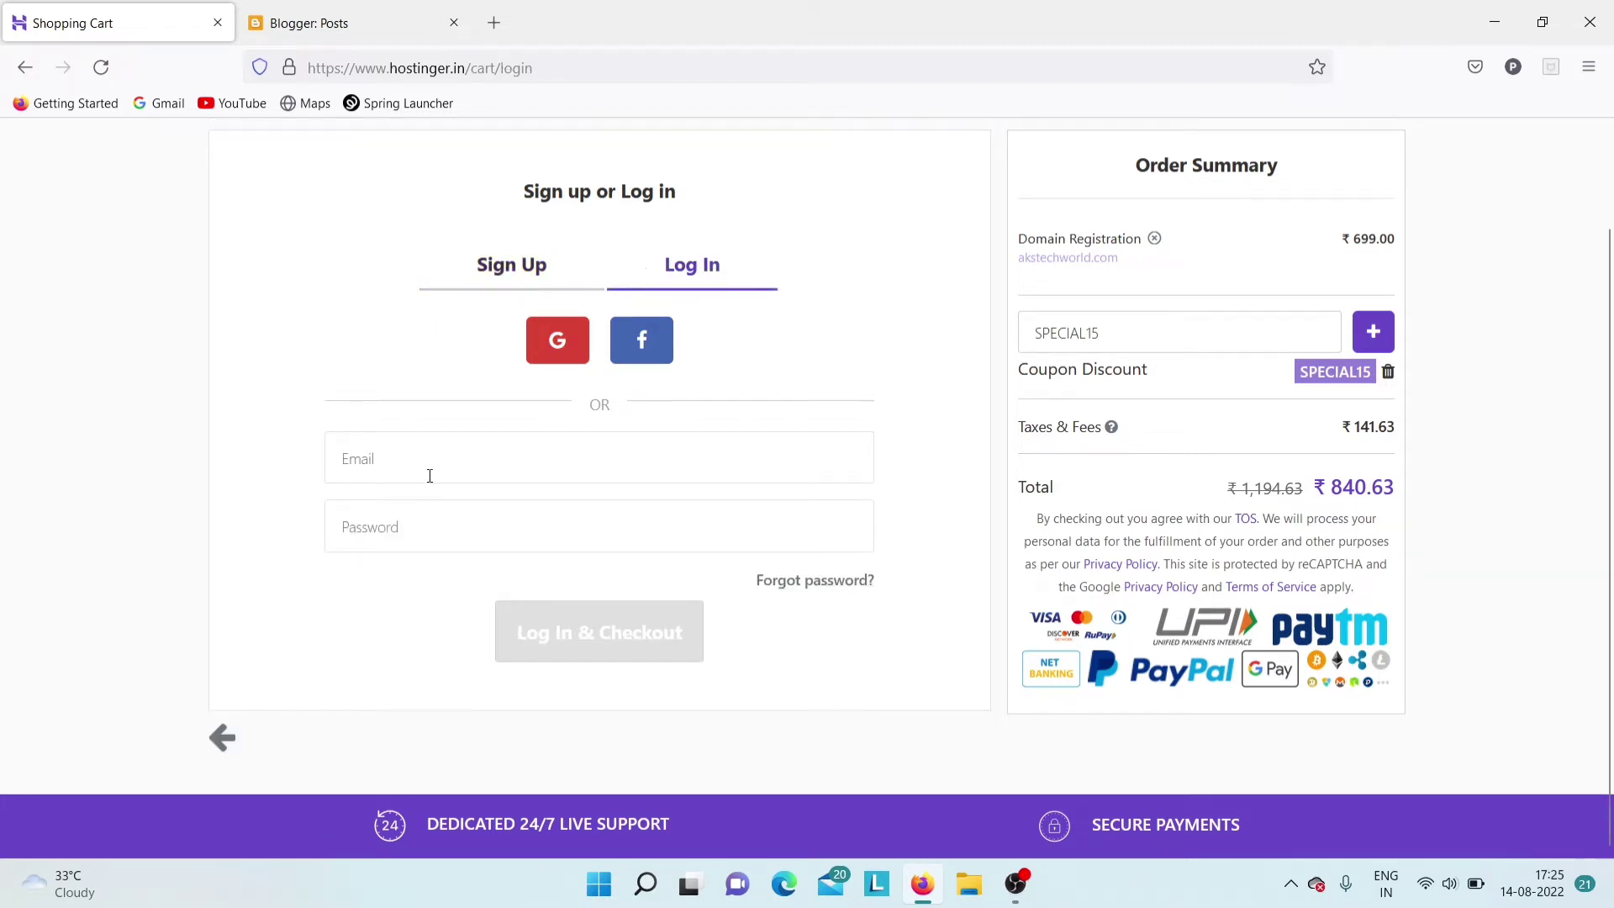
{"action": "left_click", "coordinate": [557, 345]}
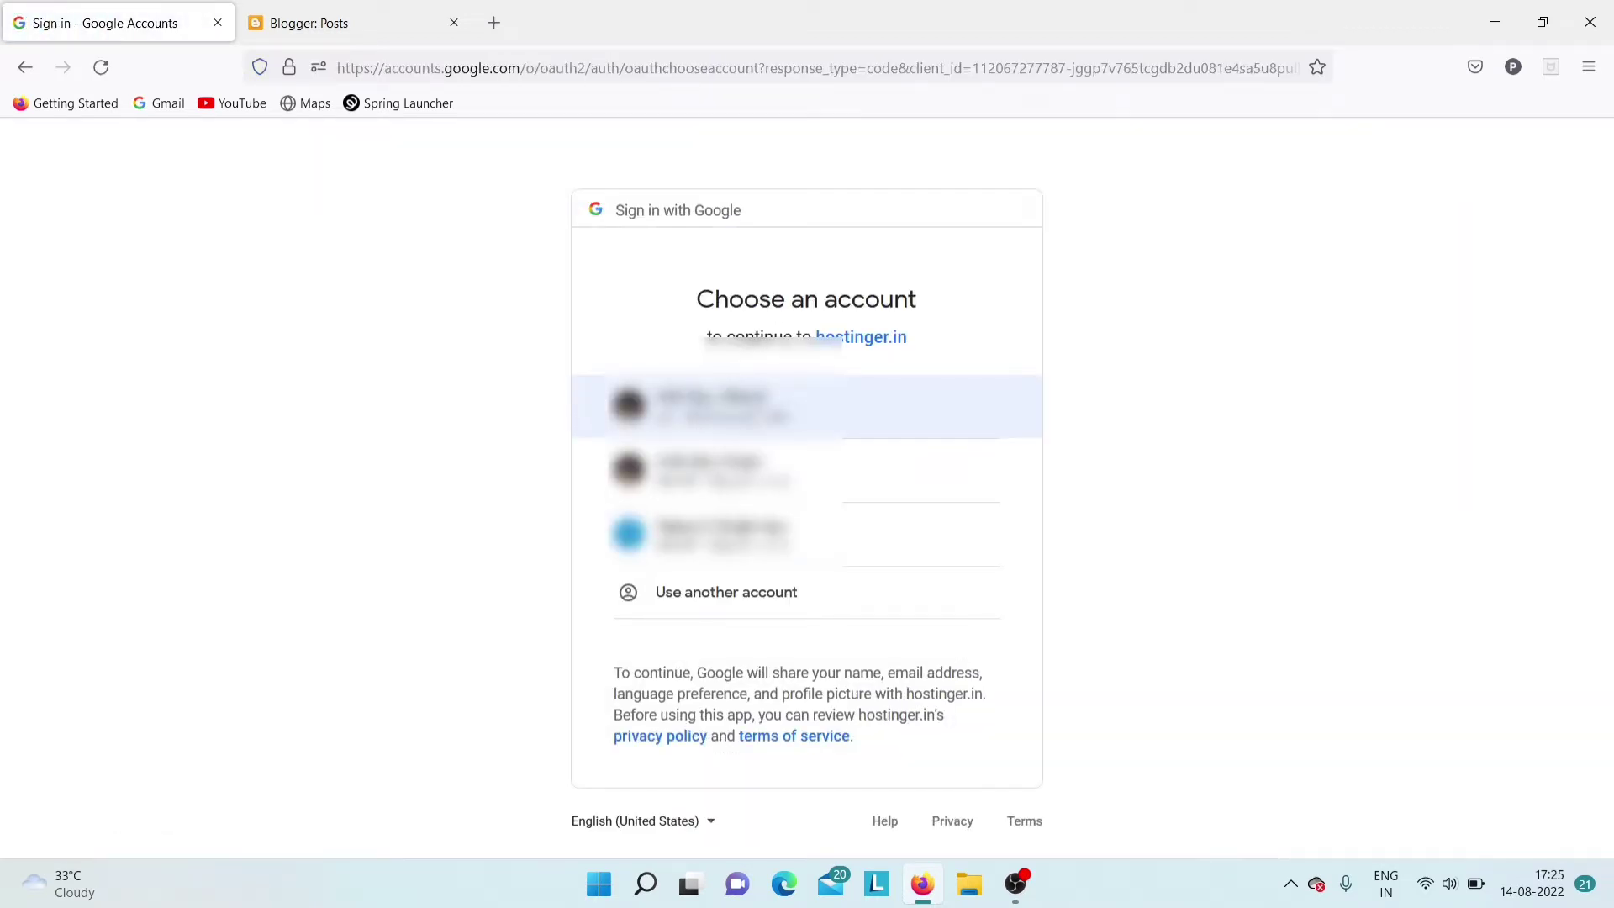
{"action": "left_click", "coordinate": [754, 416]}
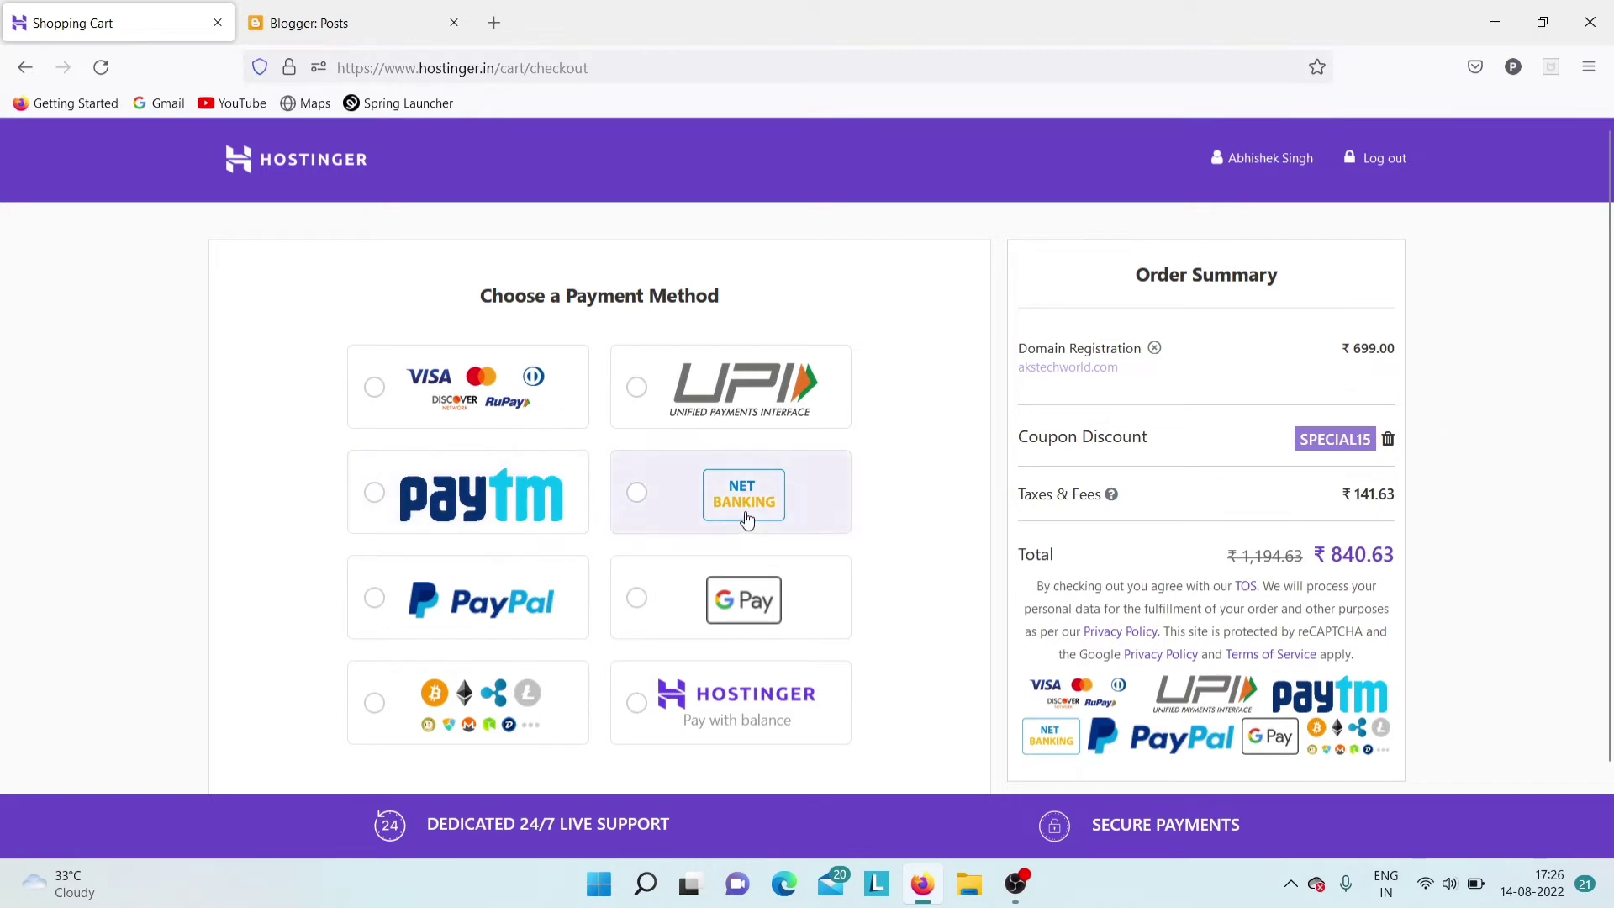
Choose UPI as the payment method and submit the payment with the UPI ID
{"action": "left_click", "coordinate": [637, 392]}
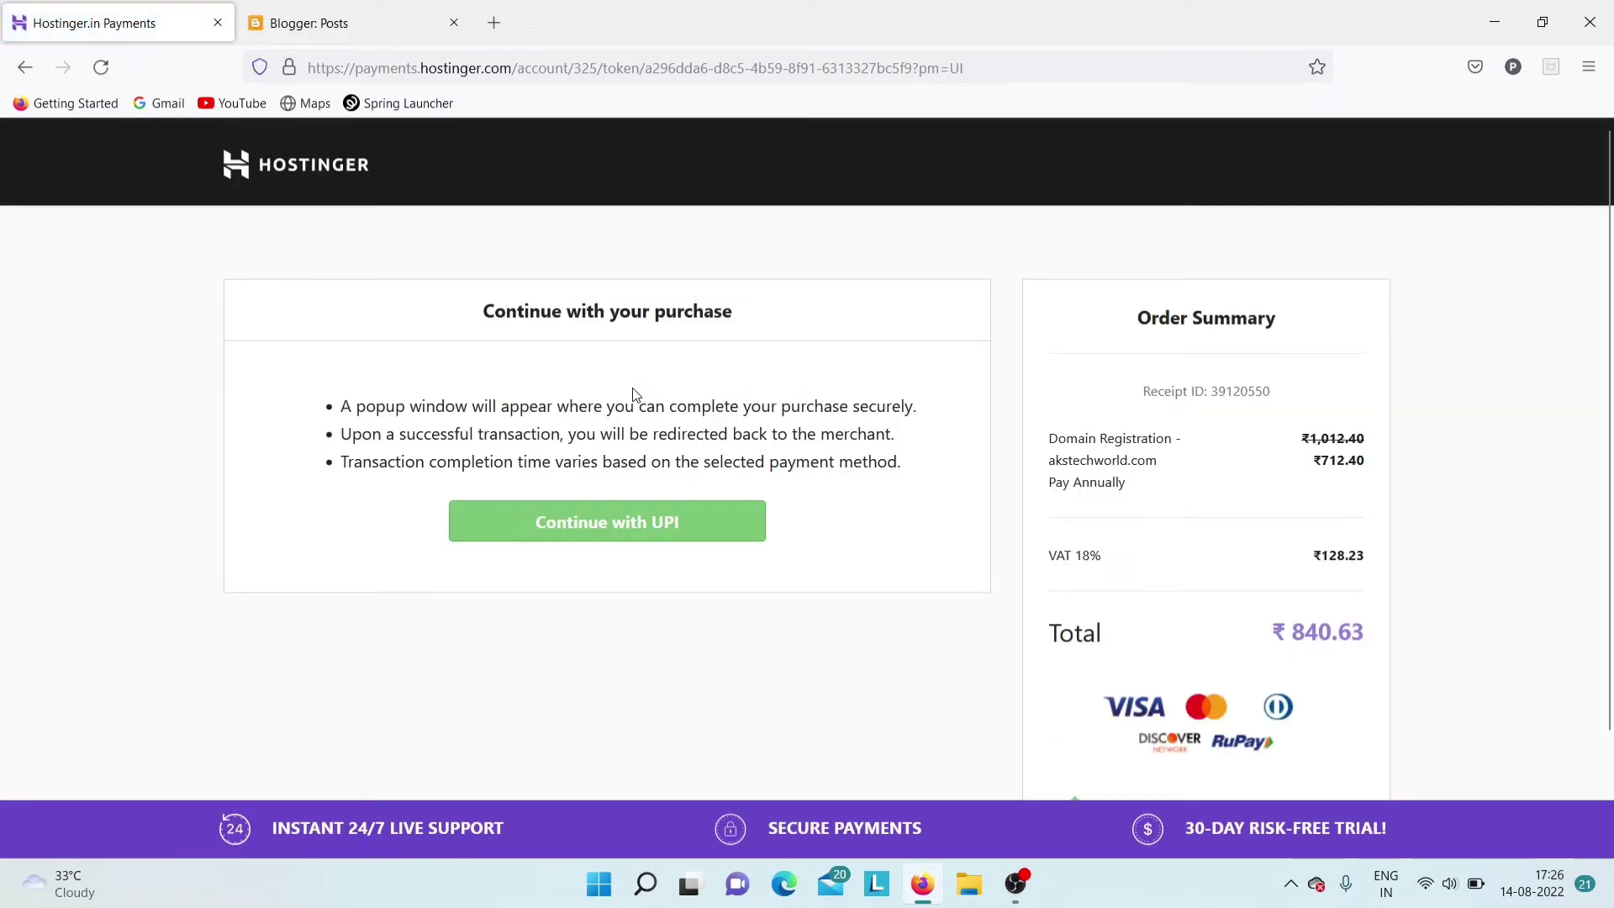
{"action": "left_click", "coordinate": [604, 527]}
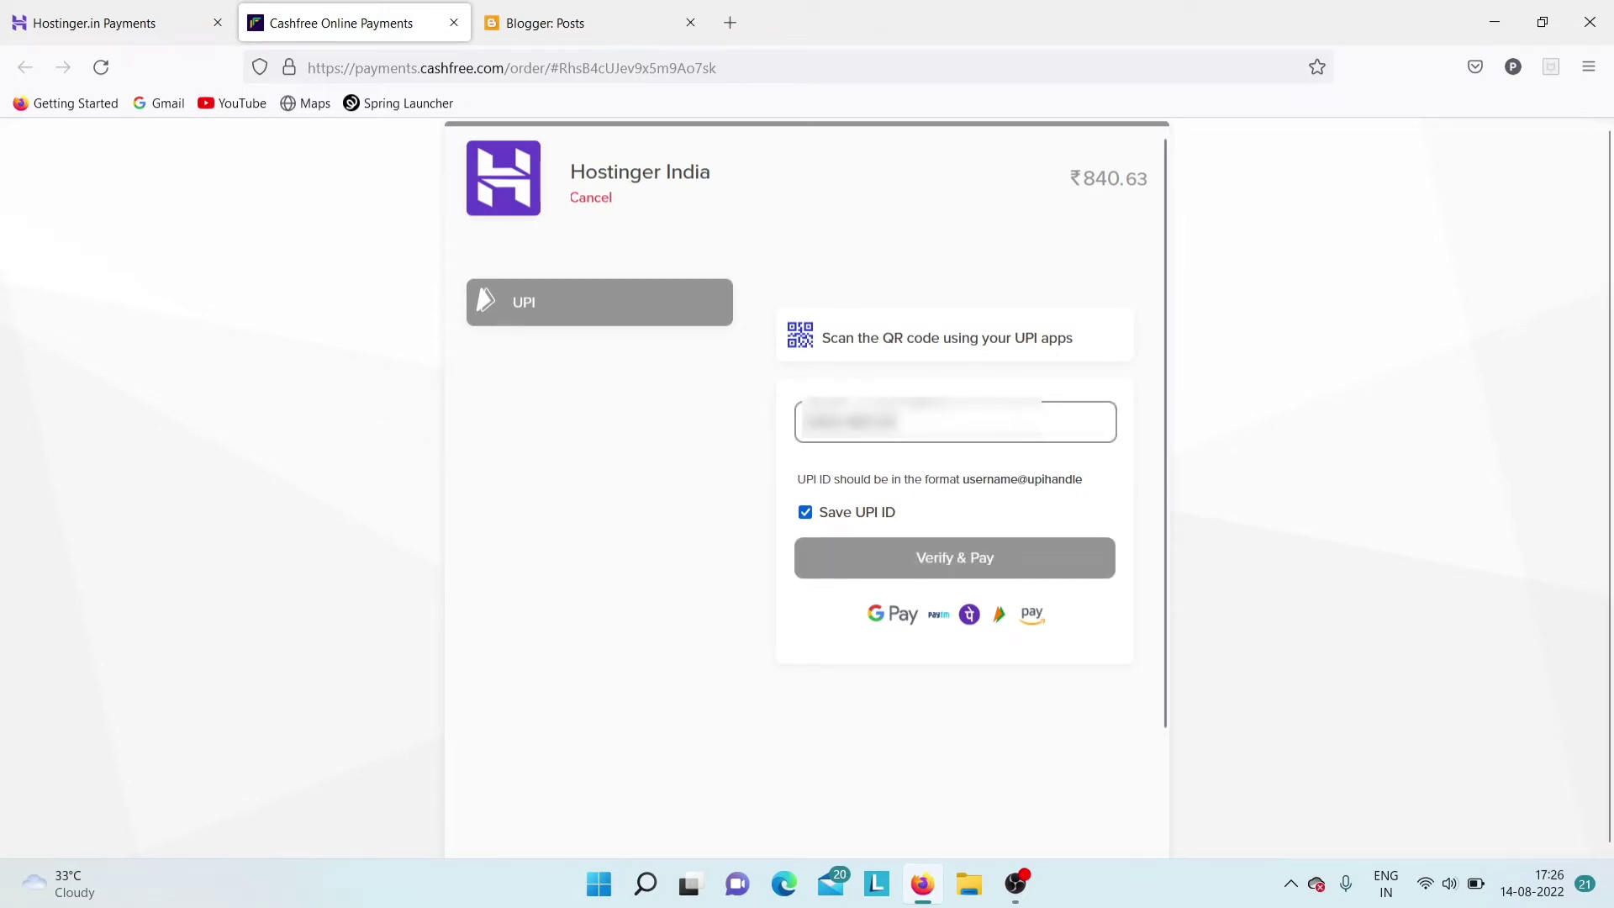
{"action": "left_click", "coordinate": [971, 561]}
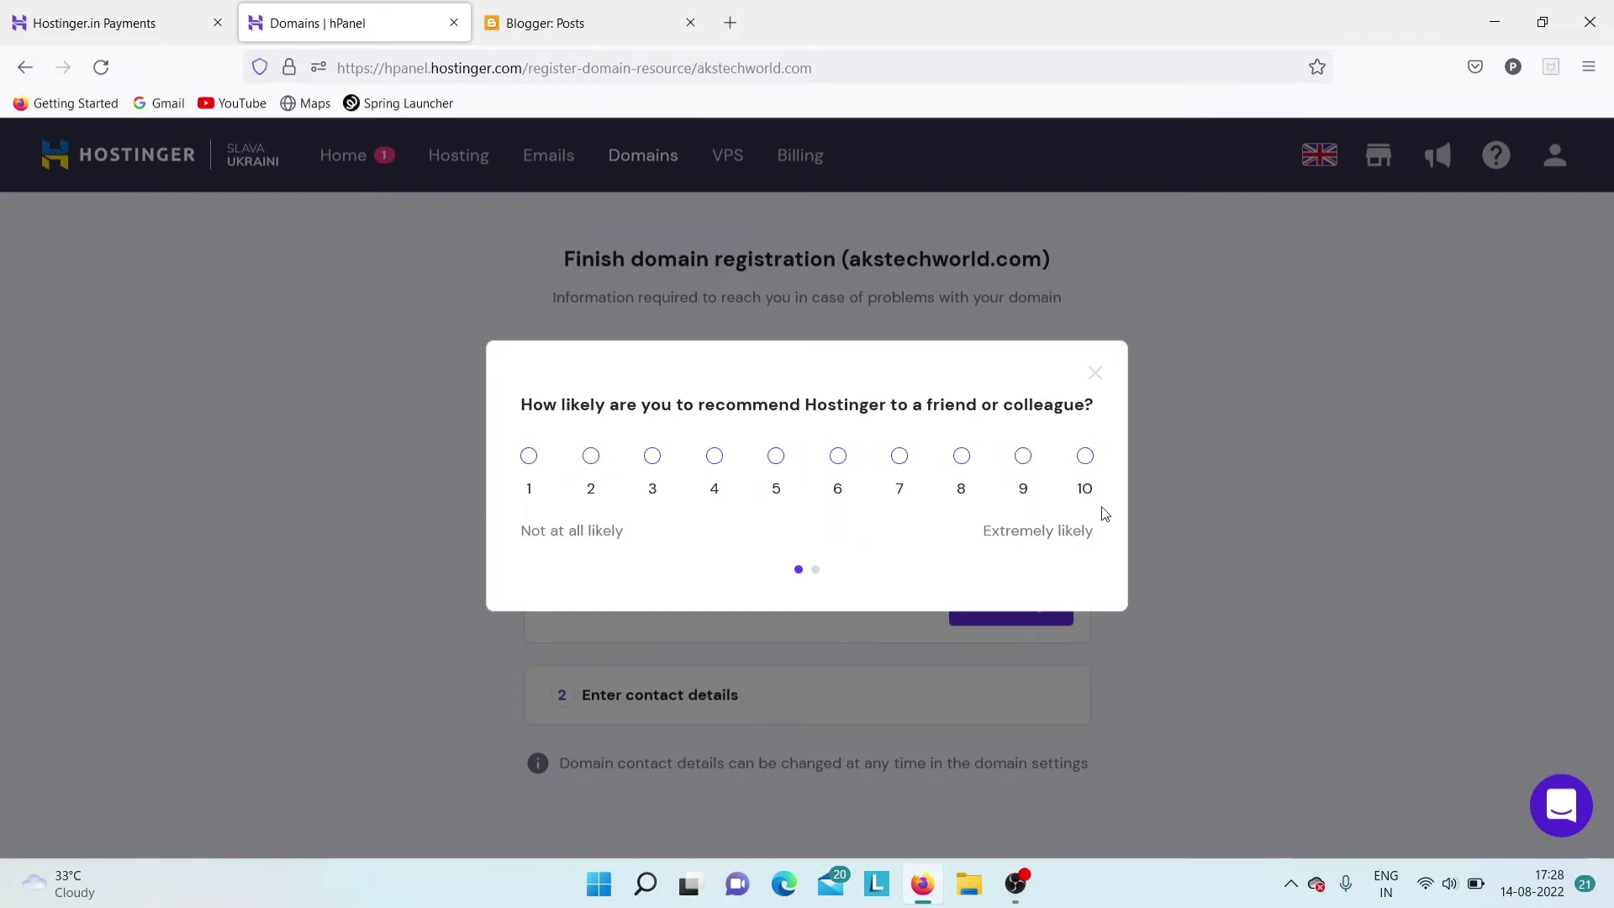
Dismiss the recommendation survey and submit the primary domain registration details with India as the country and Personal as the type
{"action": "left_click", "coordinate": [1097, 373]}
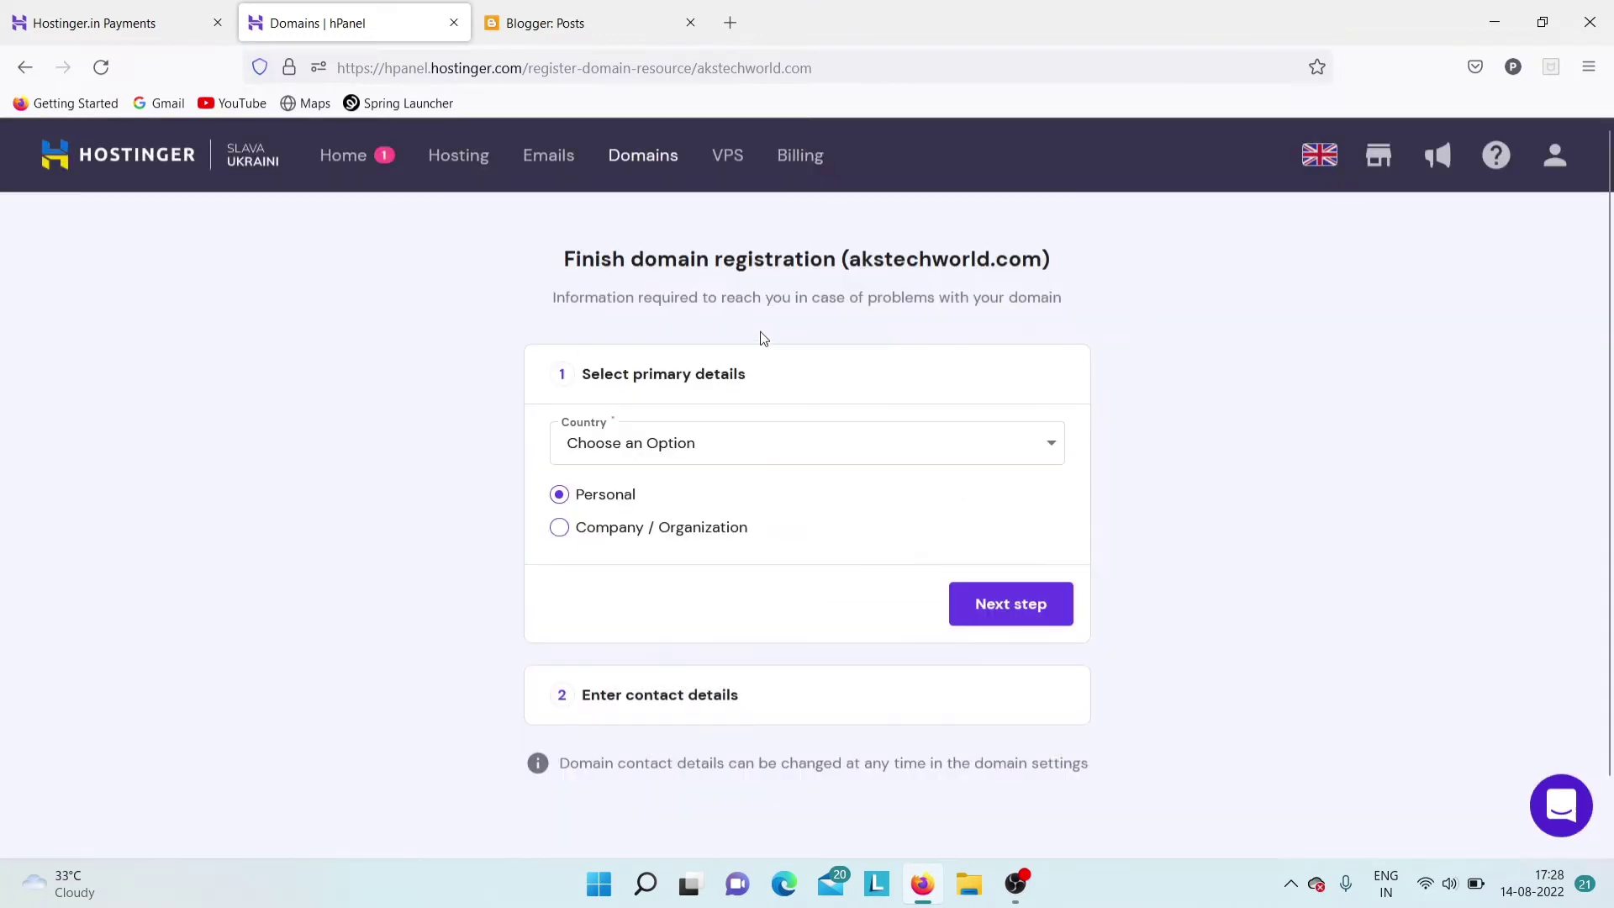
{"action": "left_click", "coordinate": [718, 448]}
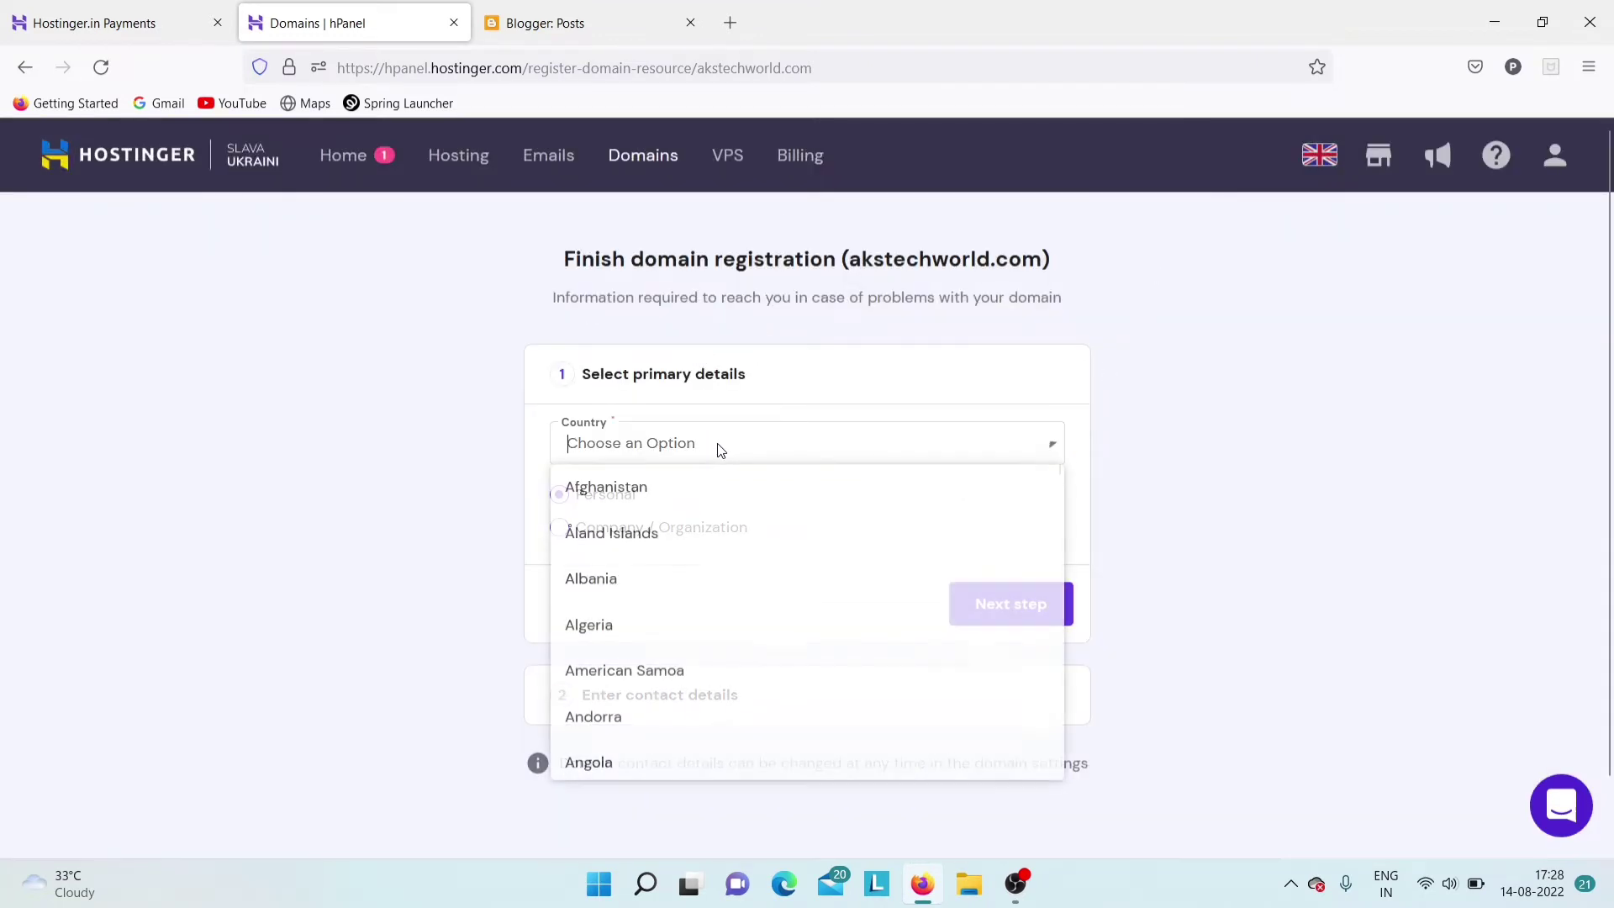
{"action": "type", "text": "ind"}
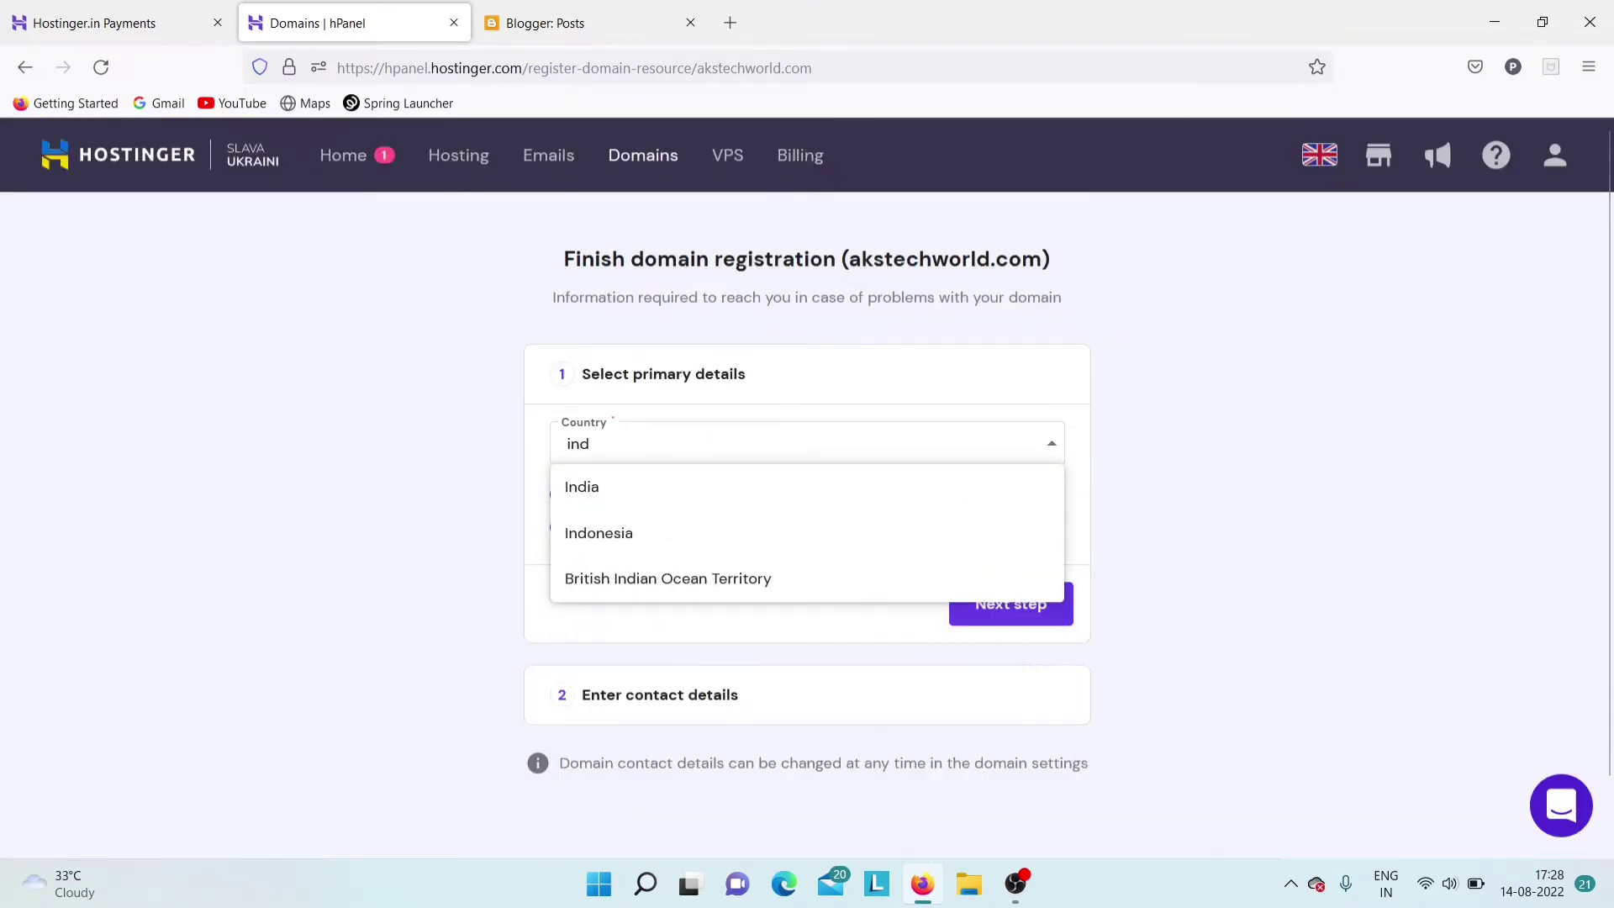
{"action": "left_click", "coordinate": [607, 487]}
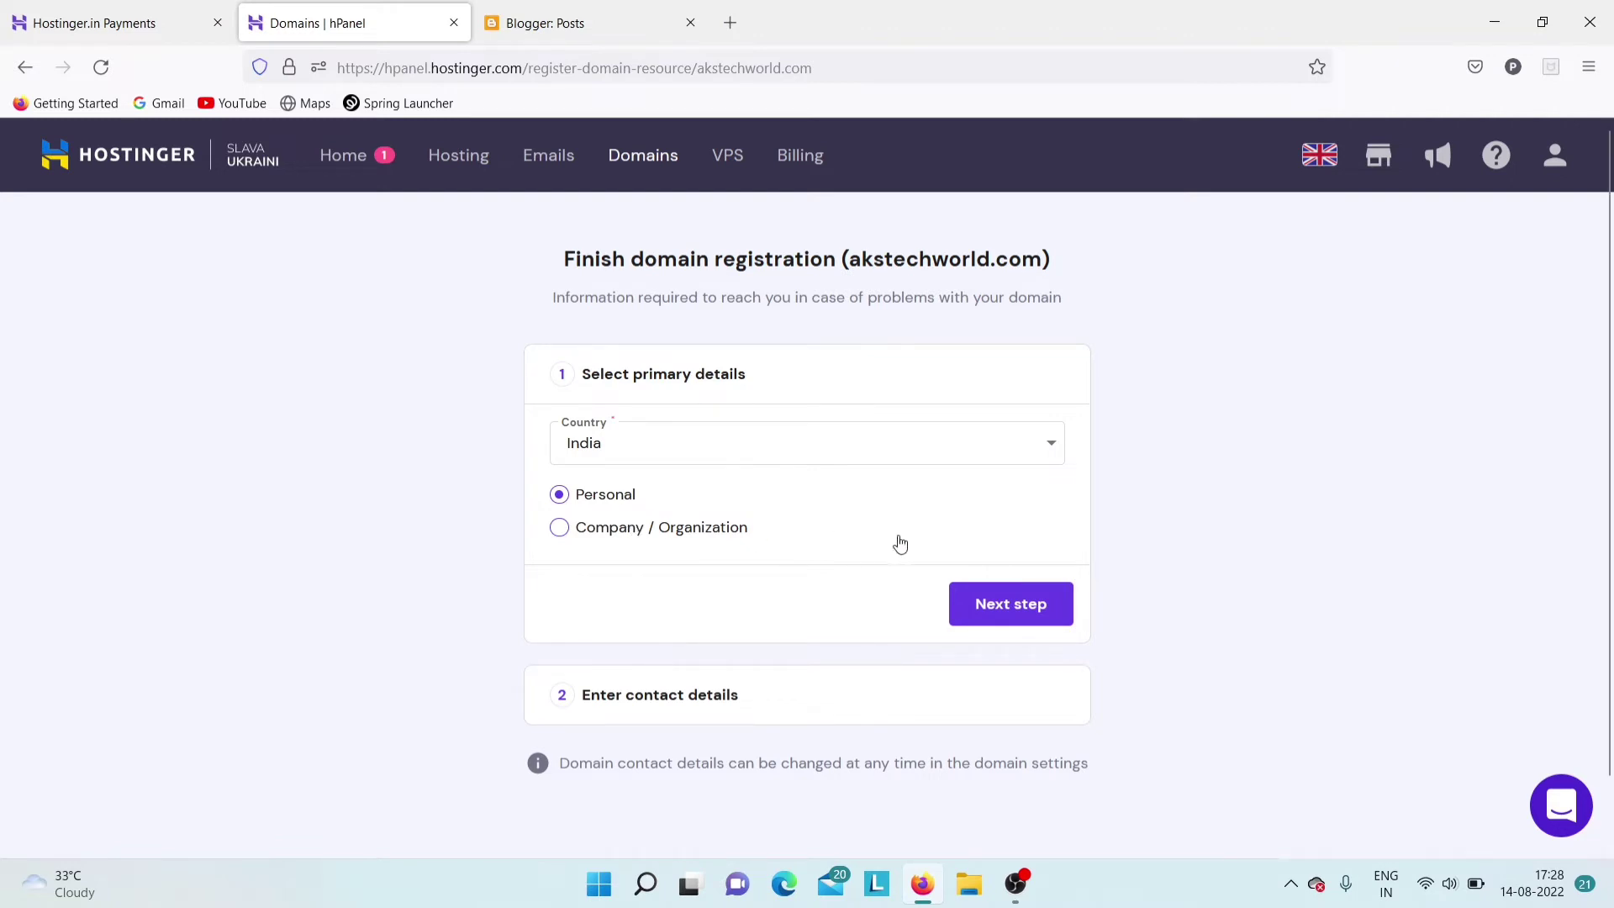
{"action": "left_click", "coordinate": [1008, 604]}
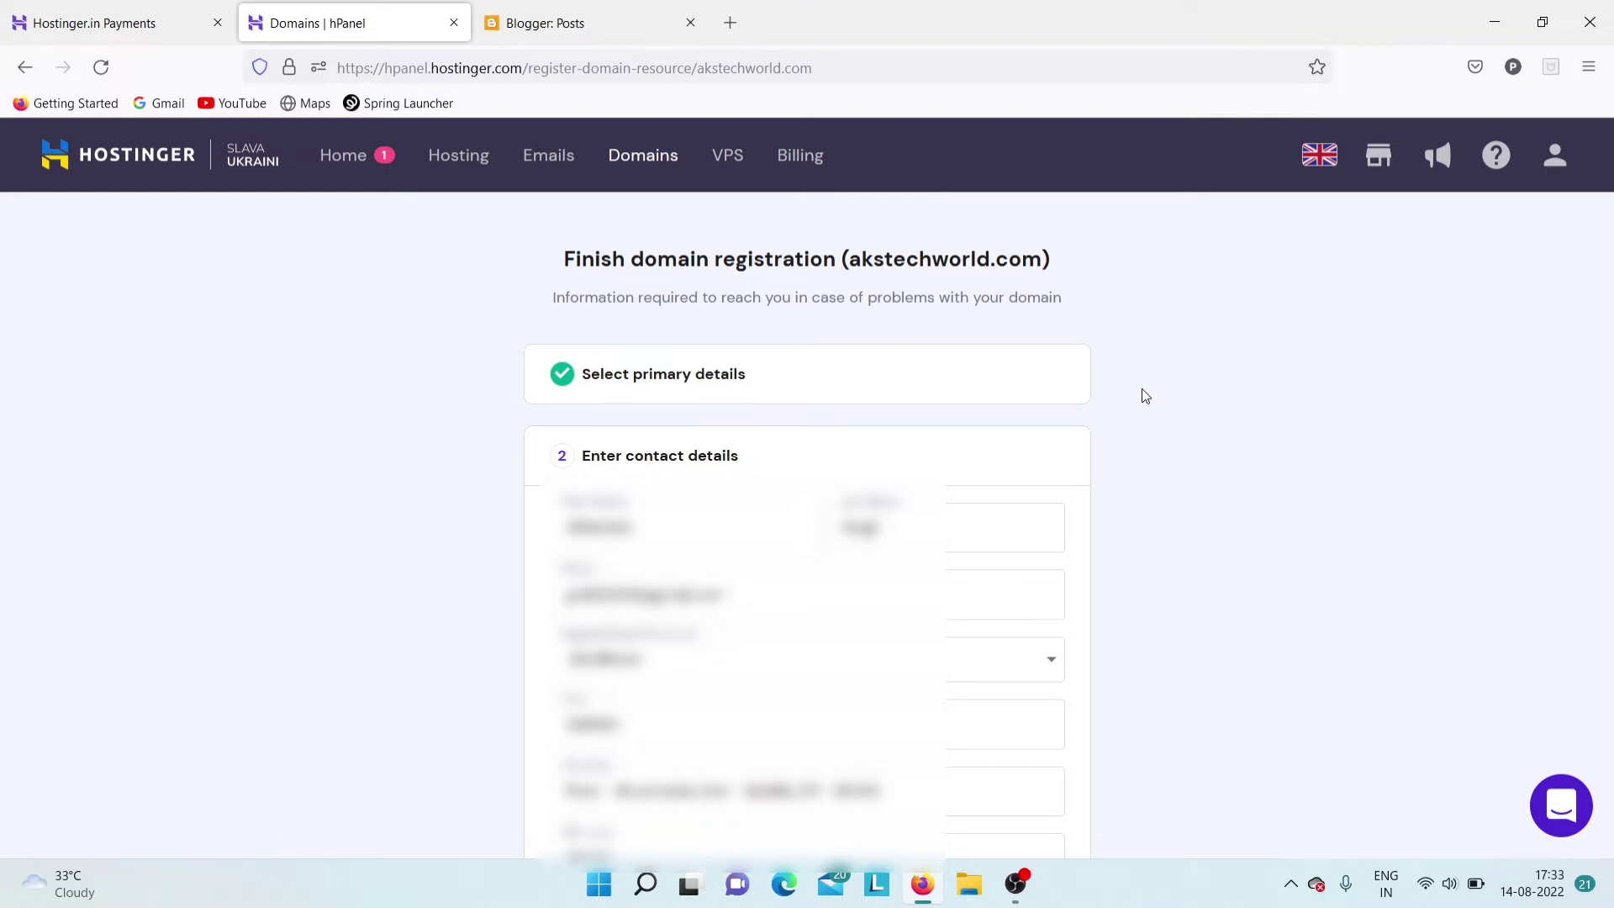
Finish the akstechworld.com registration with the completed contact details and continue to the hPanel home page
{"action": "scroll", "coordinate": [1145, 395], "scroll_direction": "down", "scroll_amount": 4}
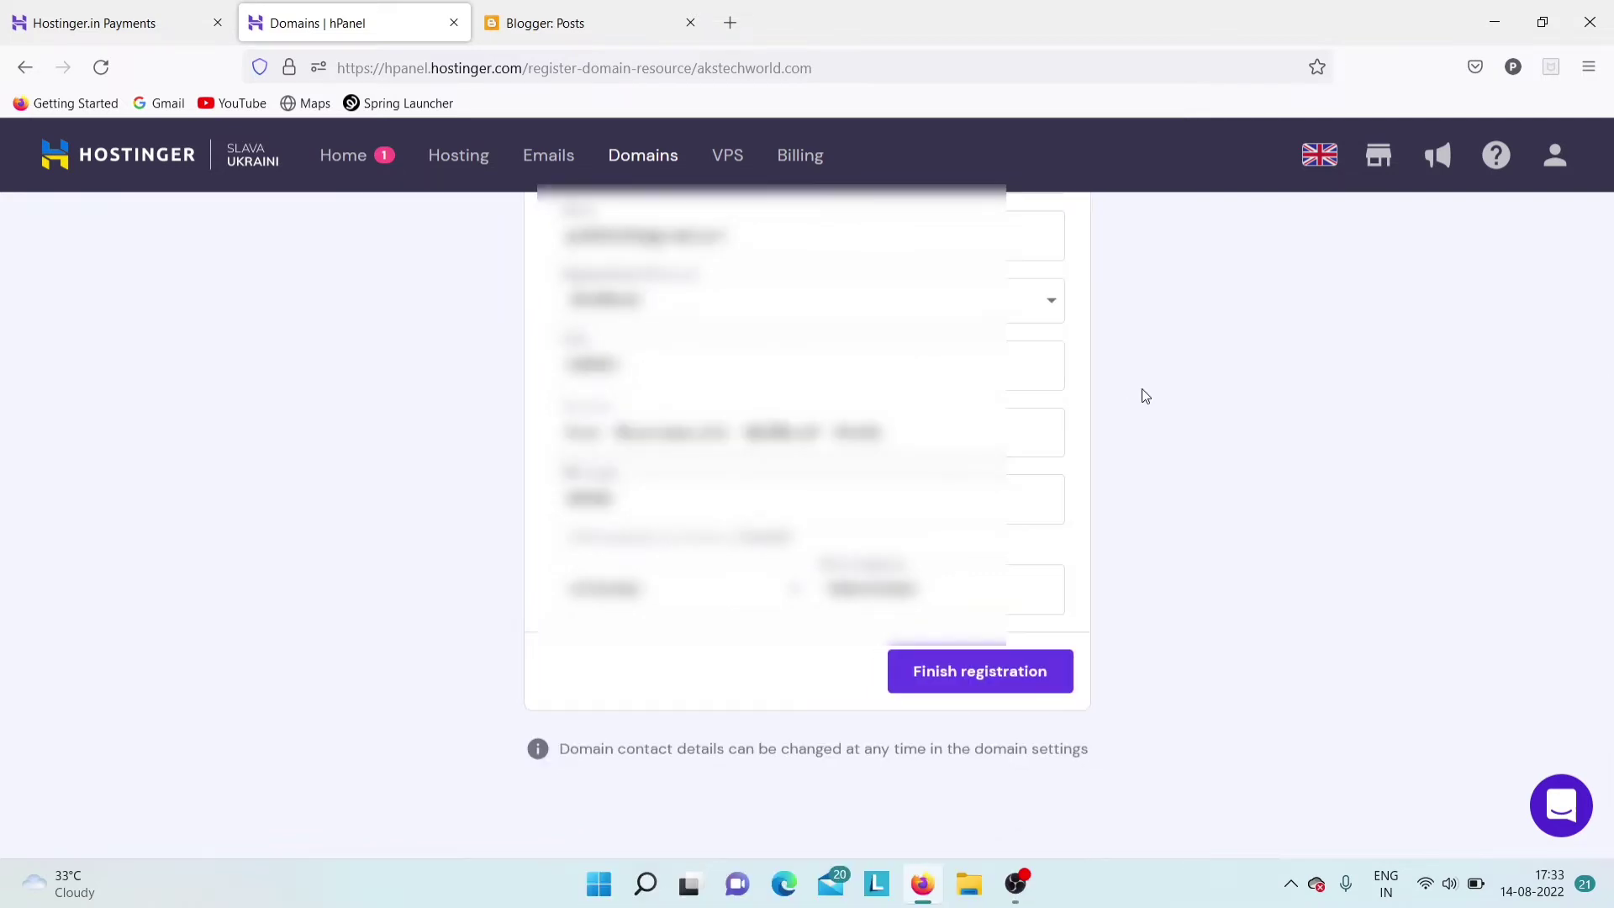
{"action": "left_click", "coordinate": [987, 677]}
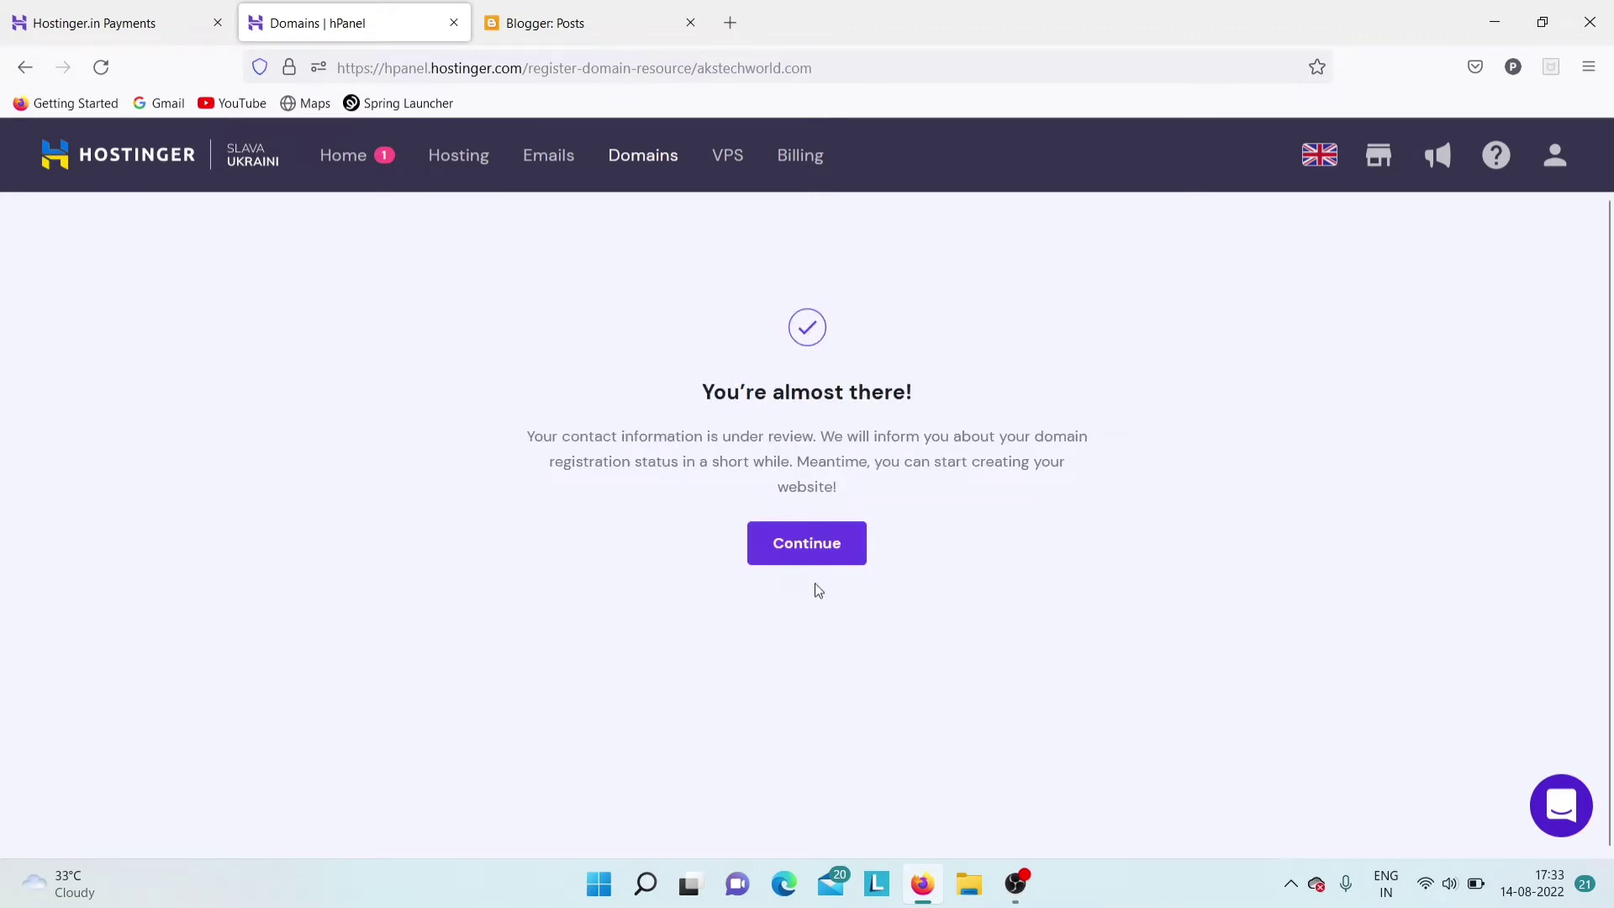
{"action": "left_click", "coordinate": [823, 550]}
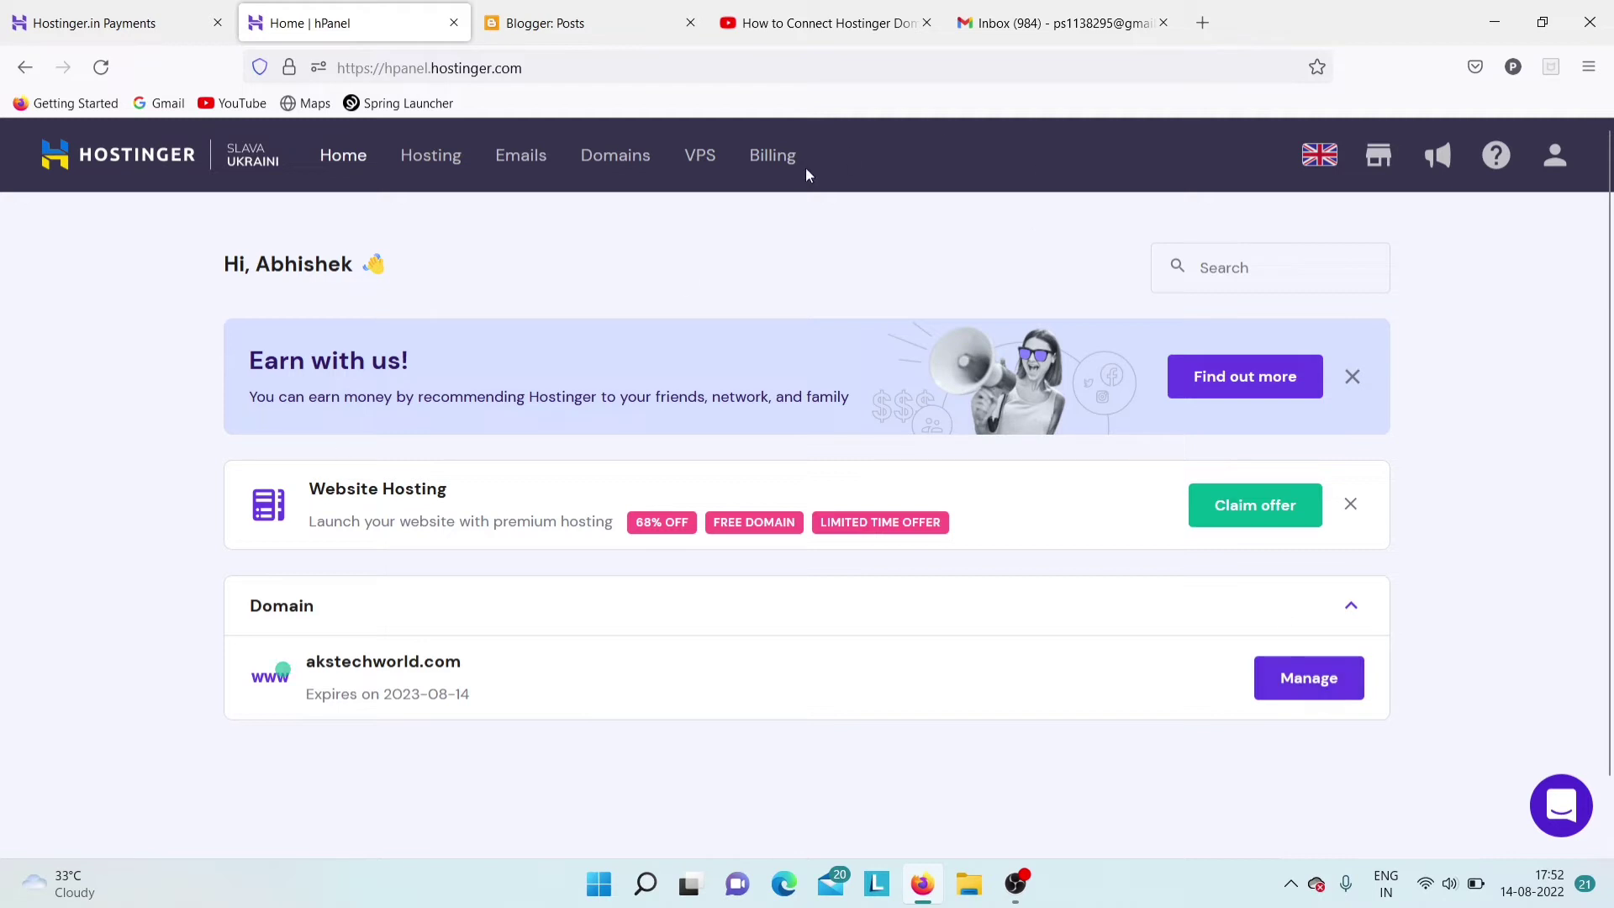
Open the DNS and nameserver settings of akstechworld.com from the list of owned domains
{"action": "left_click", "coordinate": [618, 158]}
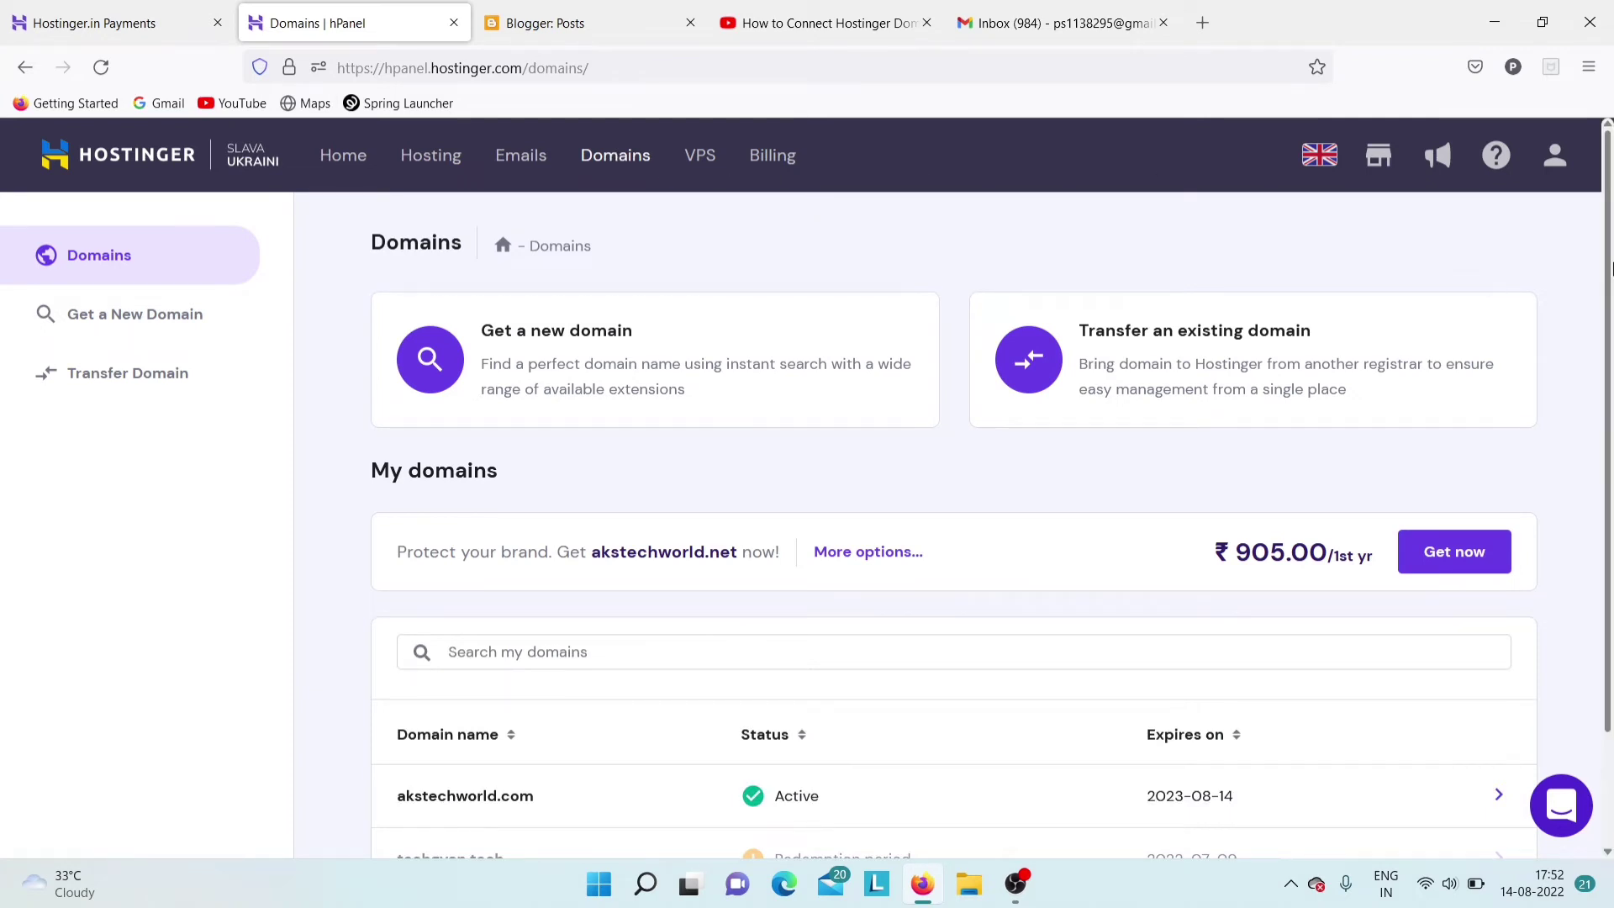
{"action": "scroll", "coordinate": [1610, 431], "scroll_direction": "down", "scroll_amount": 2}
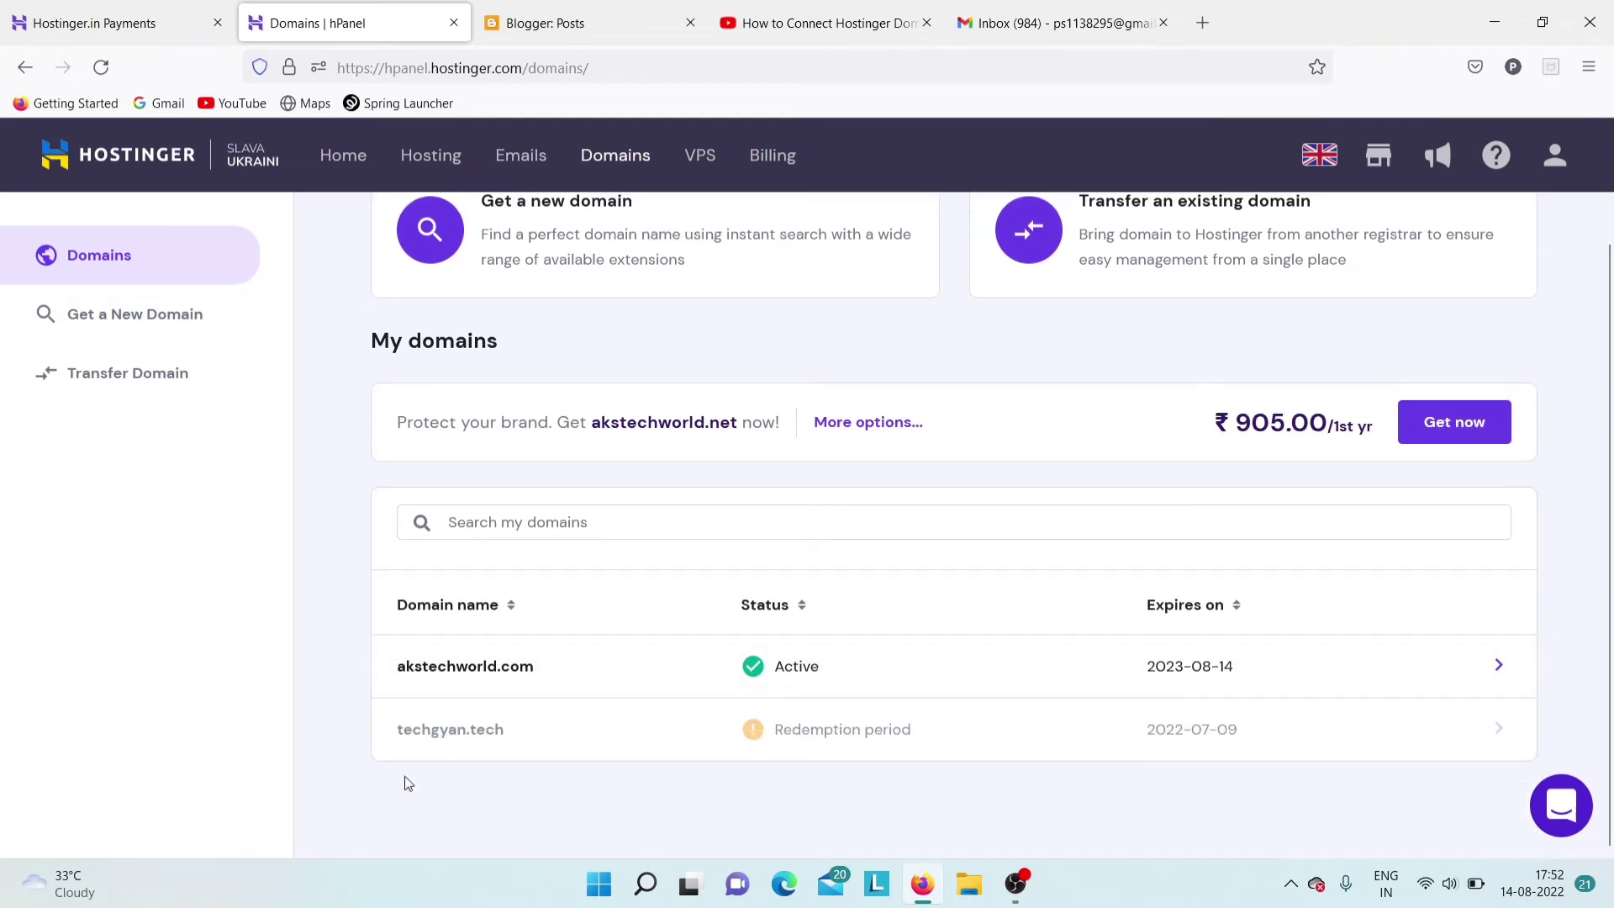
{"action": "mouse_move", "coordinate": [469, 730]}
{"action": "left_click", "coordinate": [602, 8]}
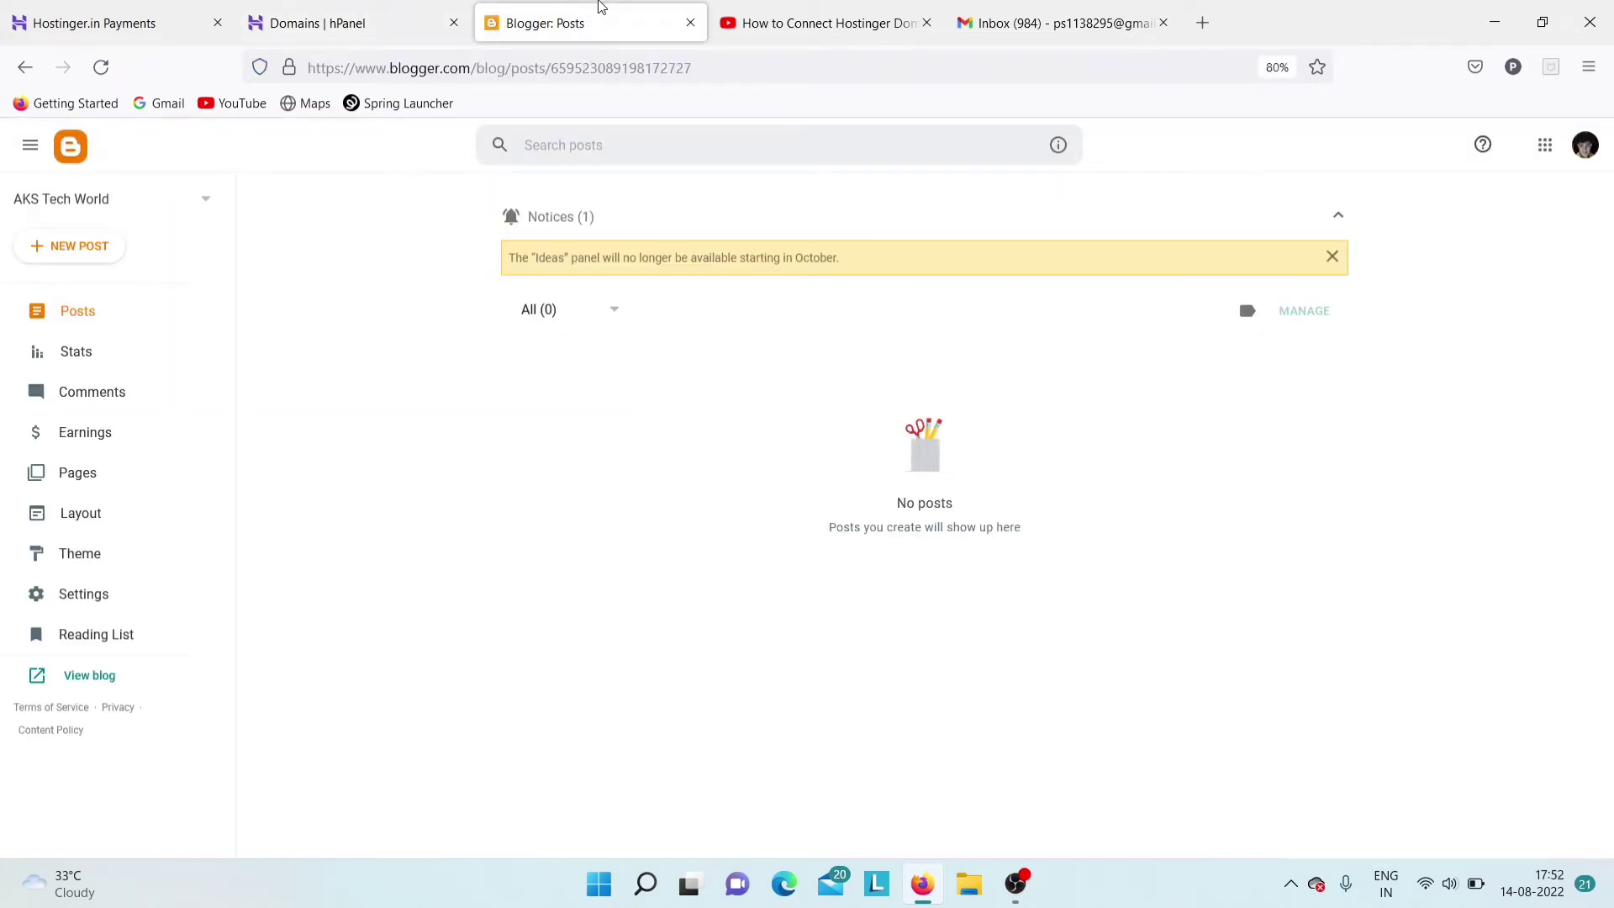
{"action": "left_click", "coordinate": [313, 10]}
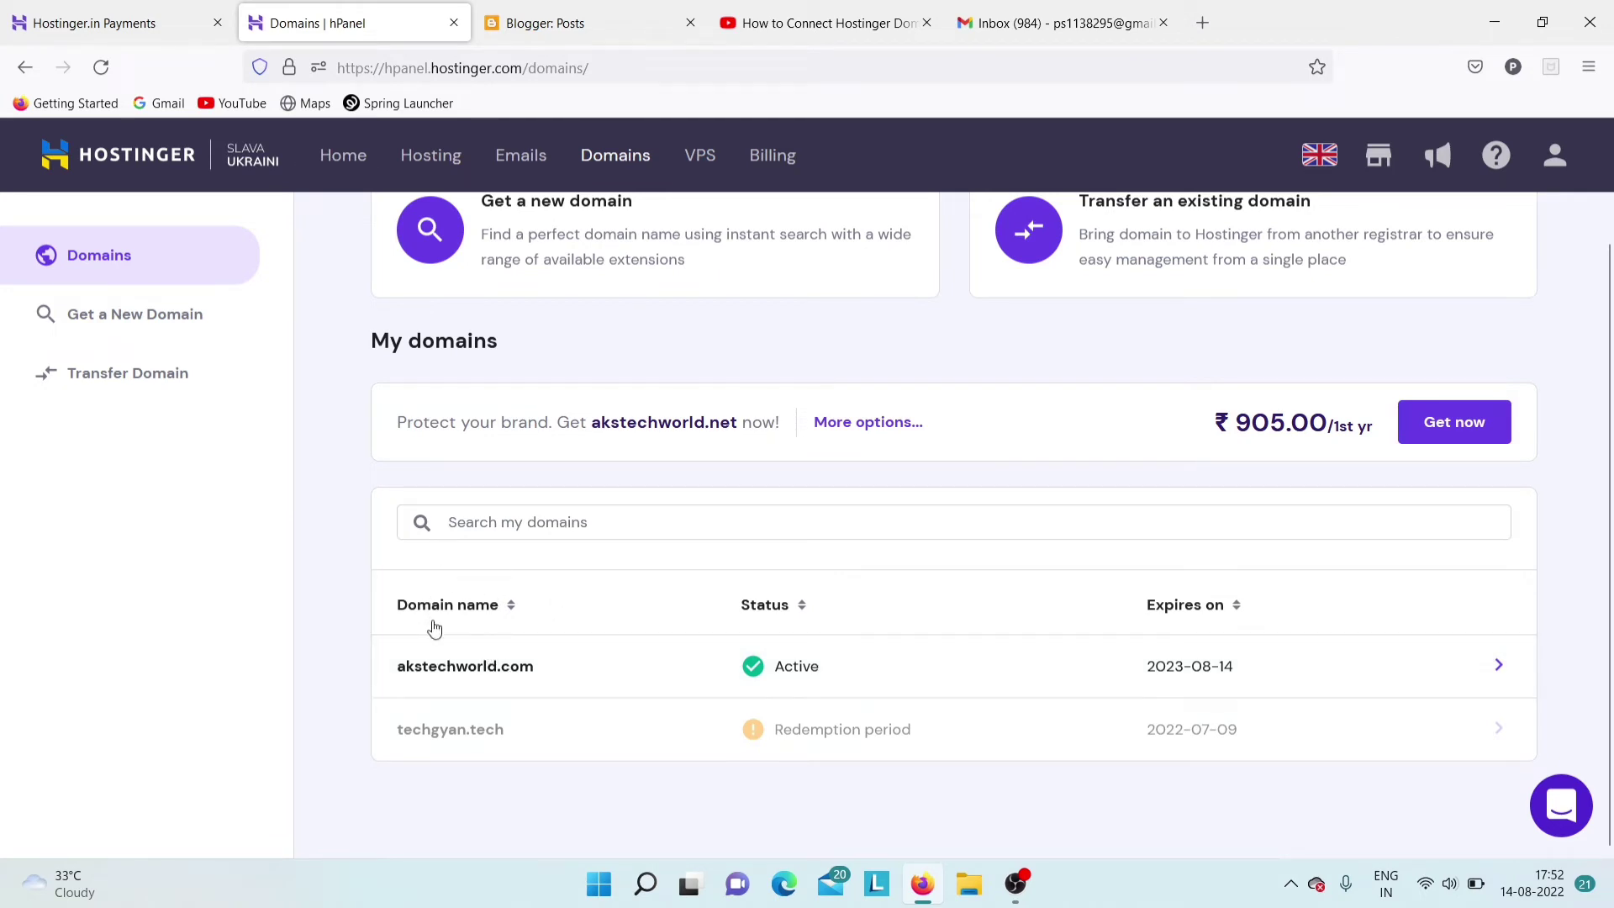
{"action": "left_click", "coordinate": [438, 670]}
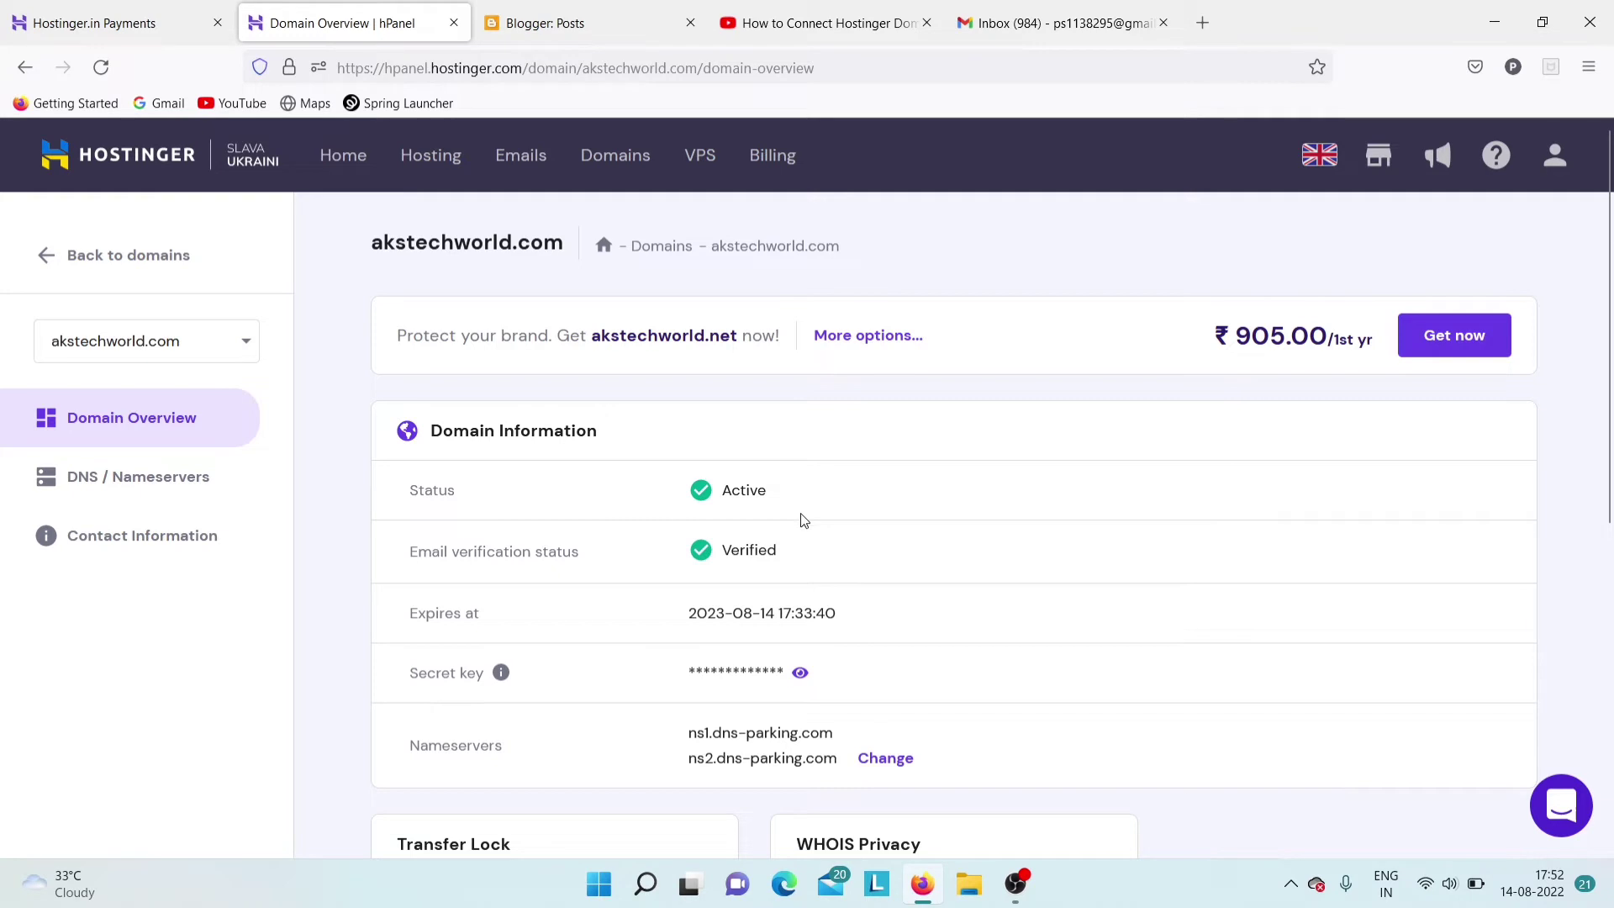
{"action": "left_click", "coordinate": [150, 494]}
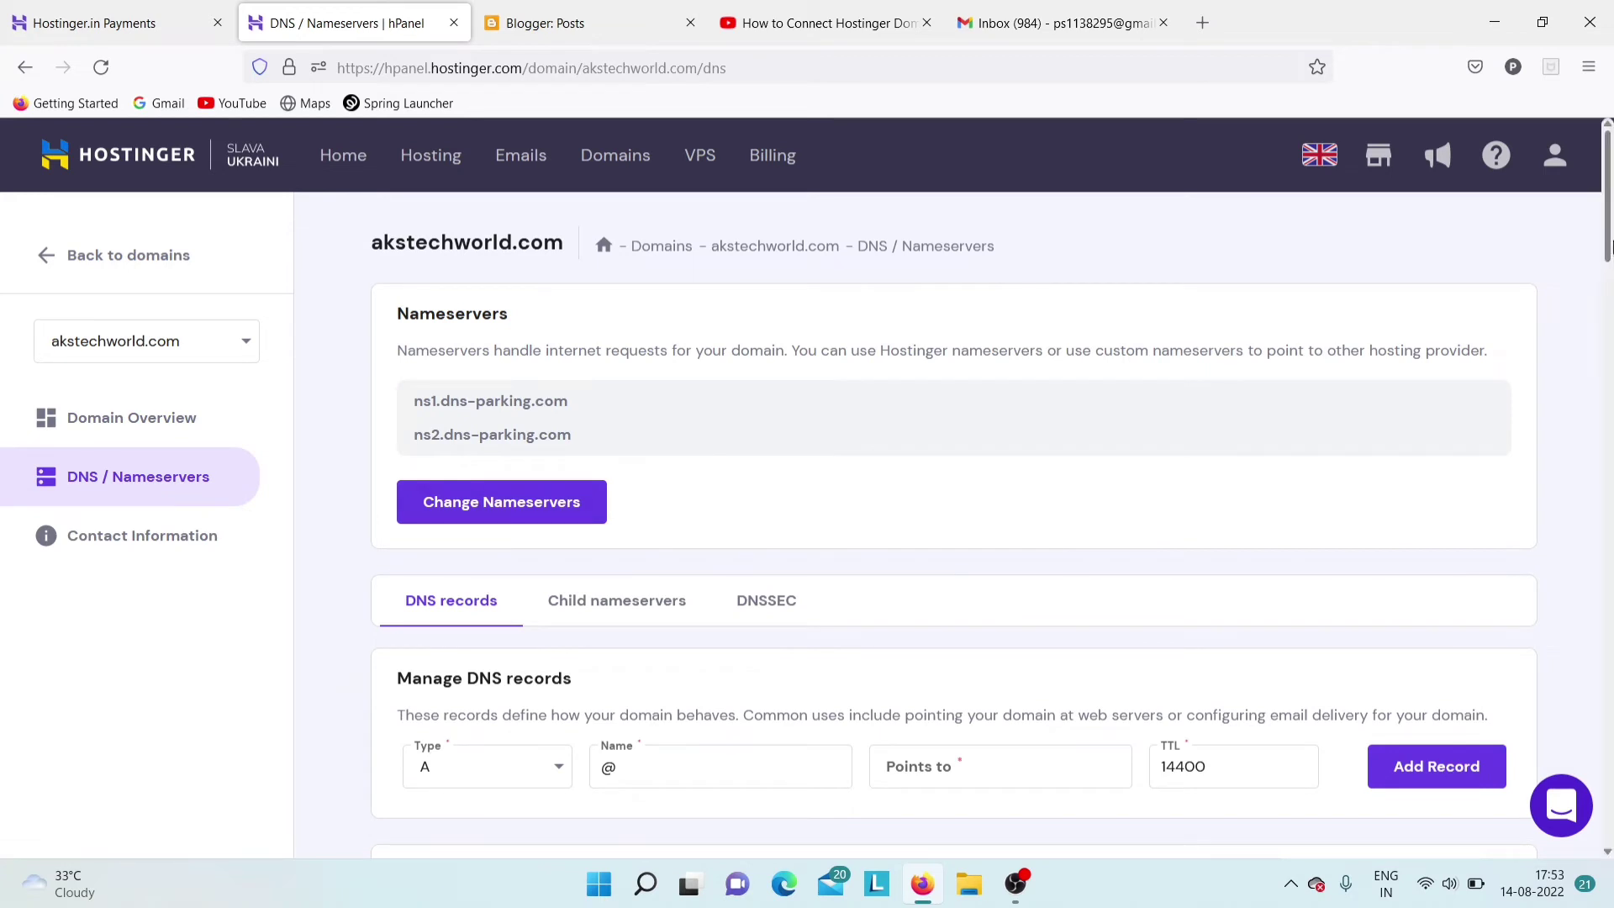
Delete all existing DNS records of akstechworld.com, starting with the hostingermail CNAME entries
{"action": "left_click_drag", "start_coordinate": [1611, 230], "coordinate": [1611, 312]}
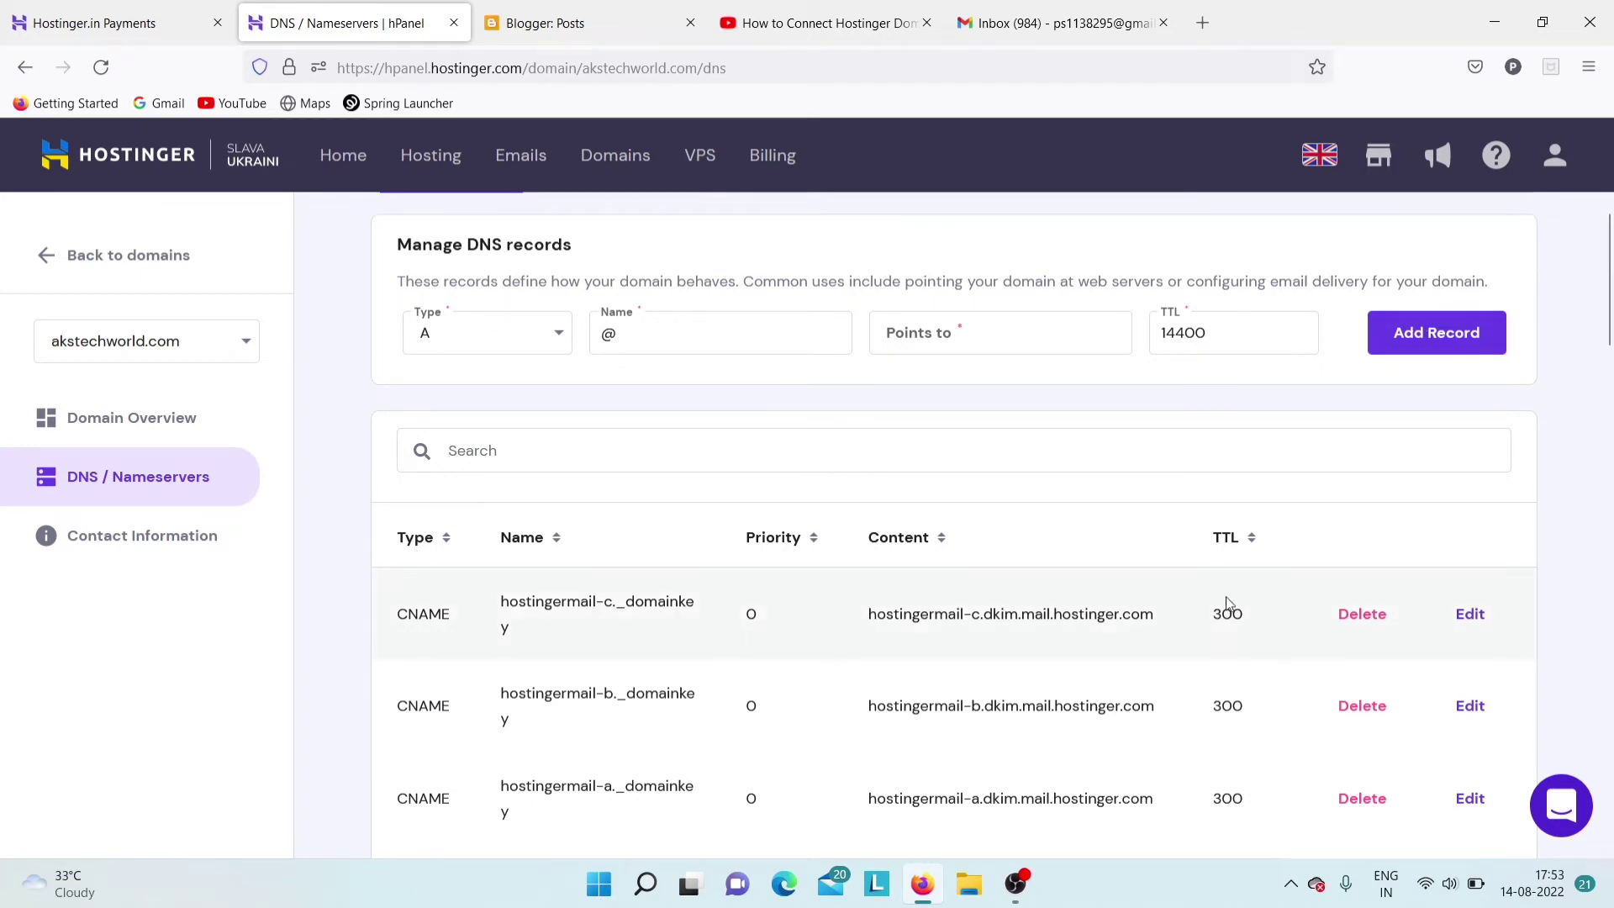
{"action": "scroll", "coordinate": [1388, 379], "scroll_direction": "down", "scroll_amount": 3}
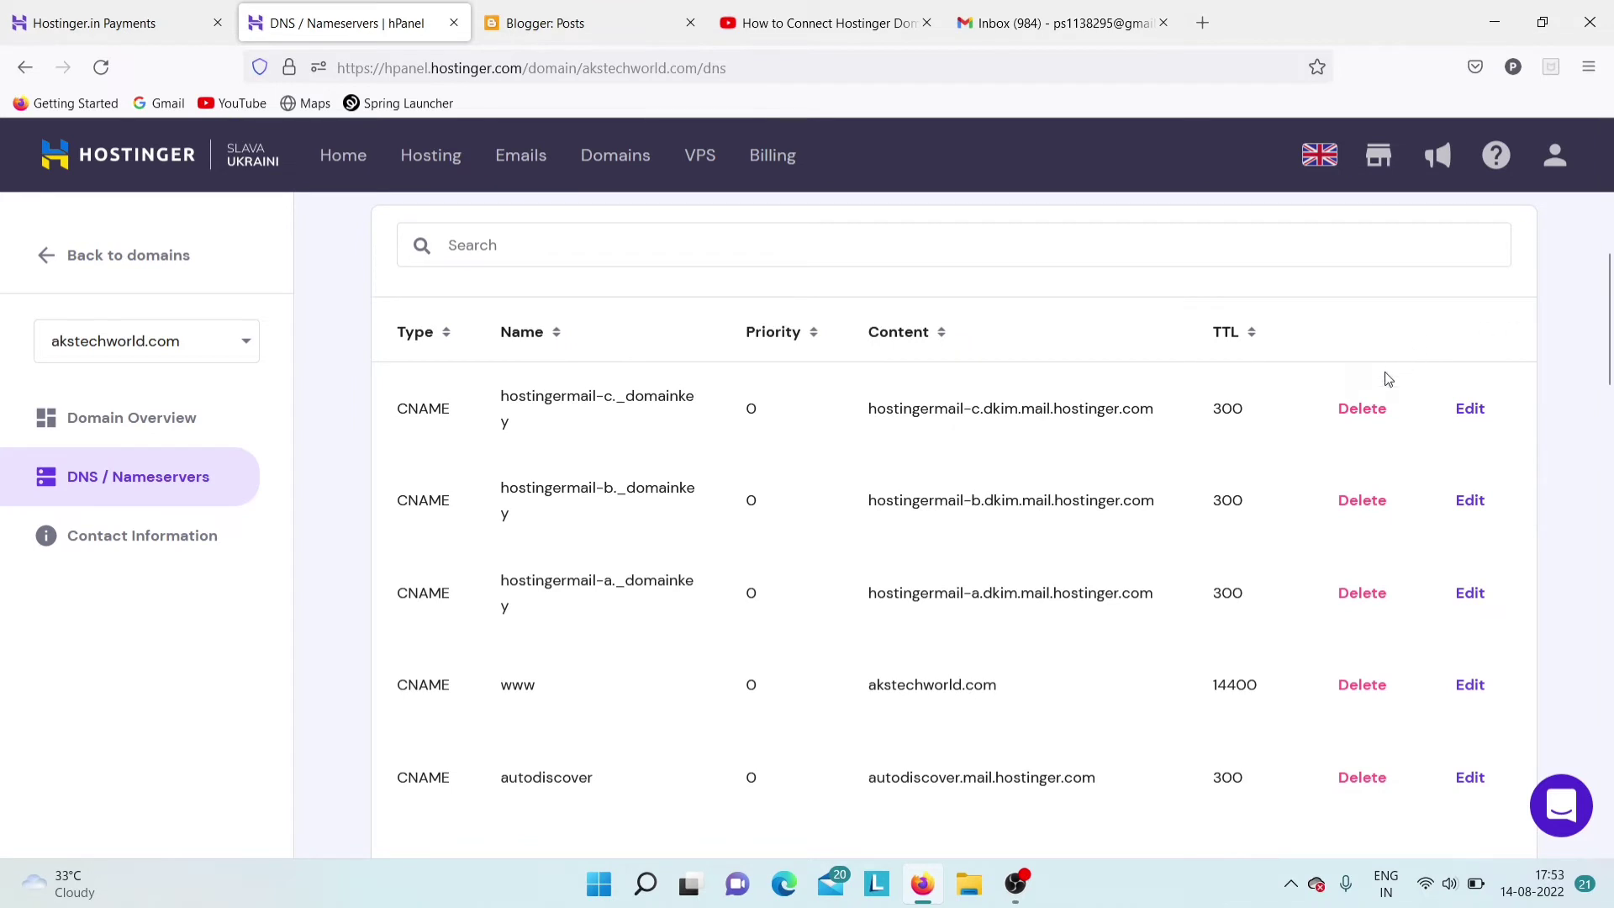
{"action": "left_click", "coordinate": [1359, 408]}
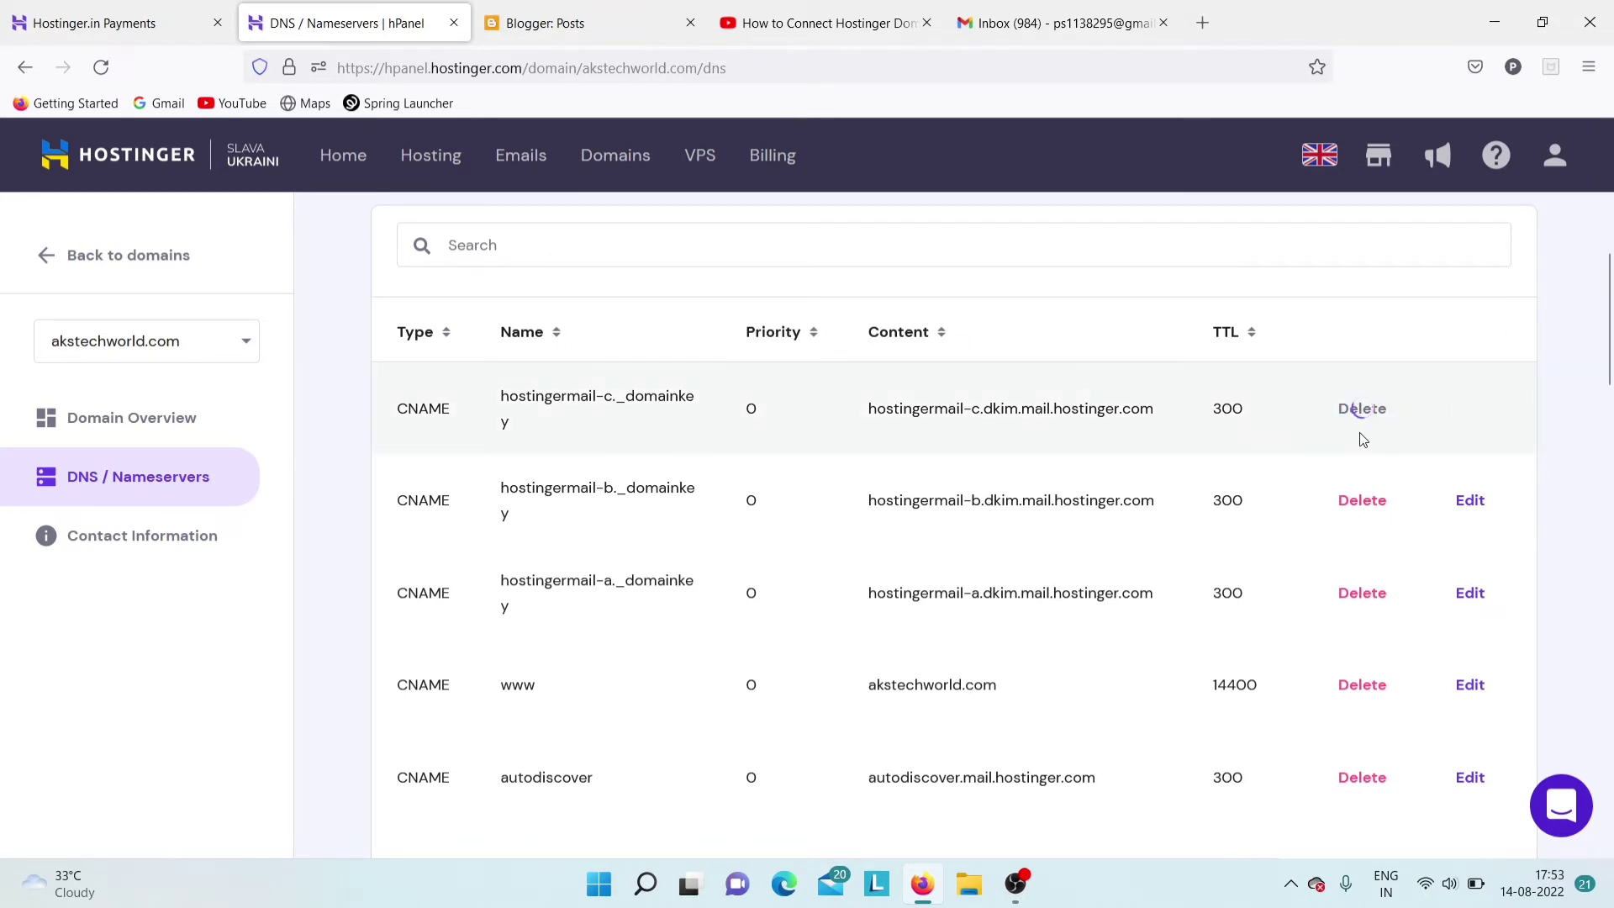
{"action": "left_click", "coordinate": [1359, 499]}
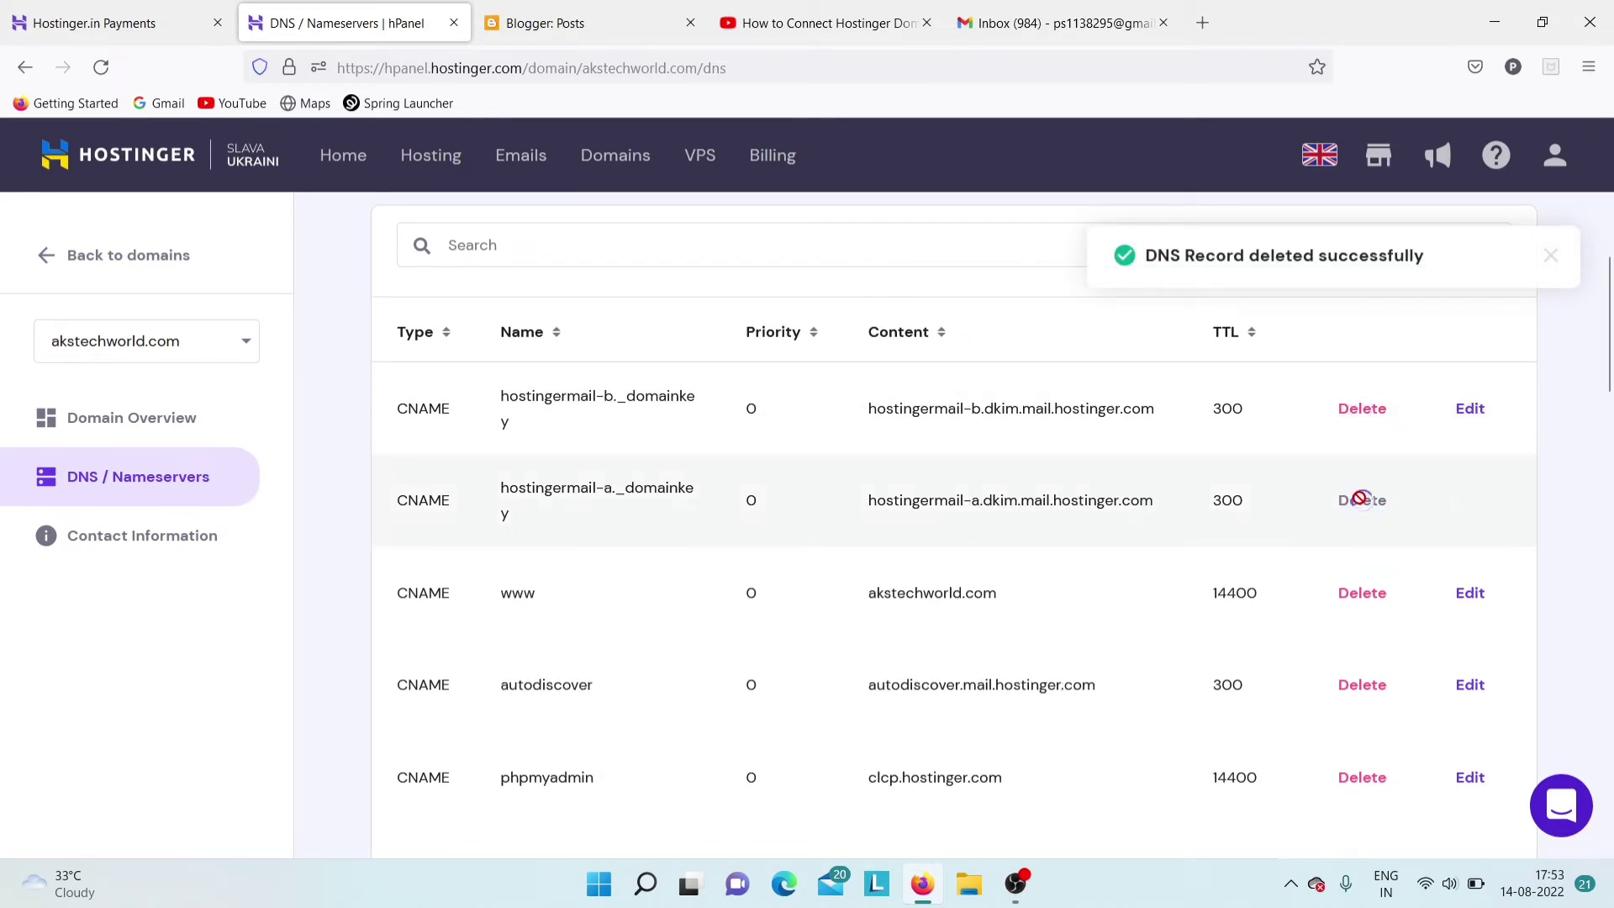
{"action": "left_click", "coordinate": [1360, 408]}
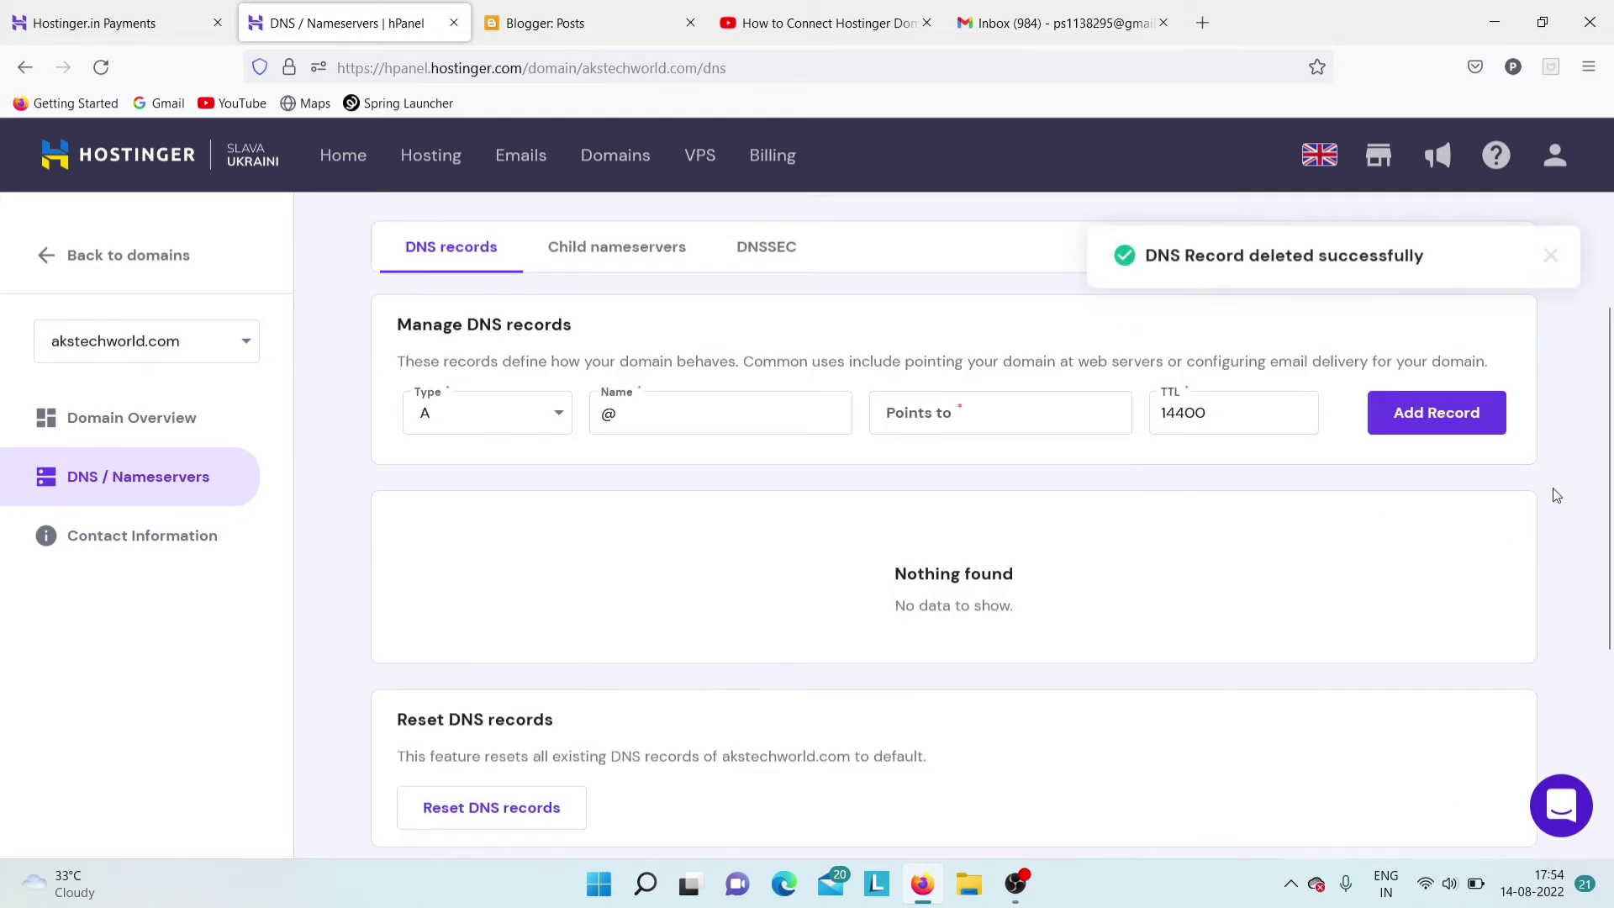
{"action": "scroll", "coordinate": [1609, 367], "scroll_direction": "up", "scroll_amount": 3}
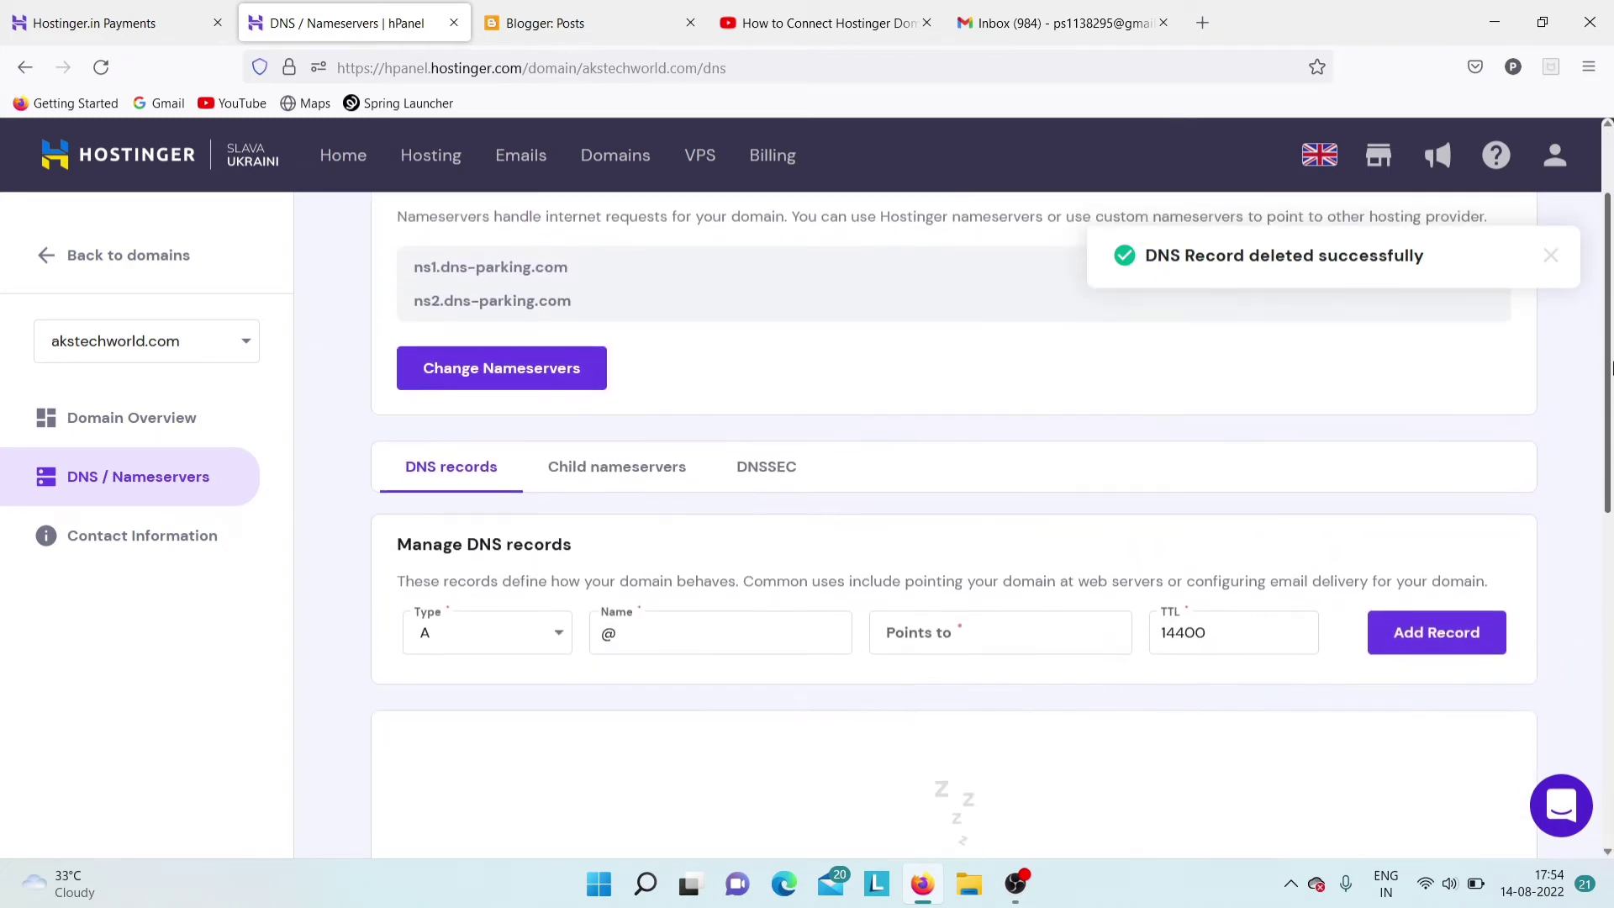
{"action": "left_click_drag", "start_coordinate": [1610, 367], "coordinate": [1610, 465]}
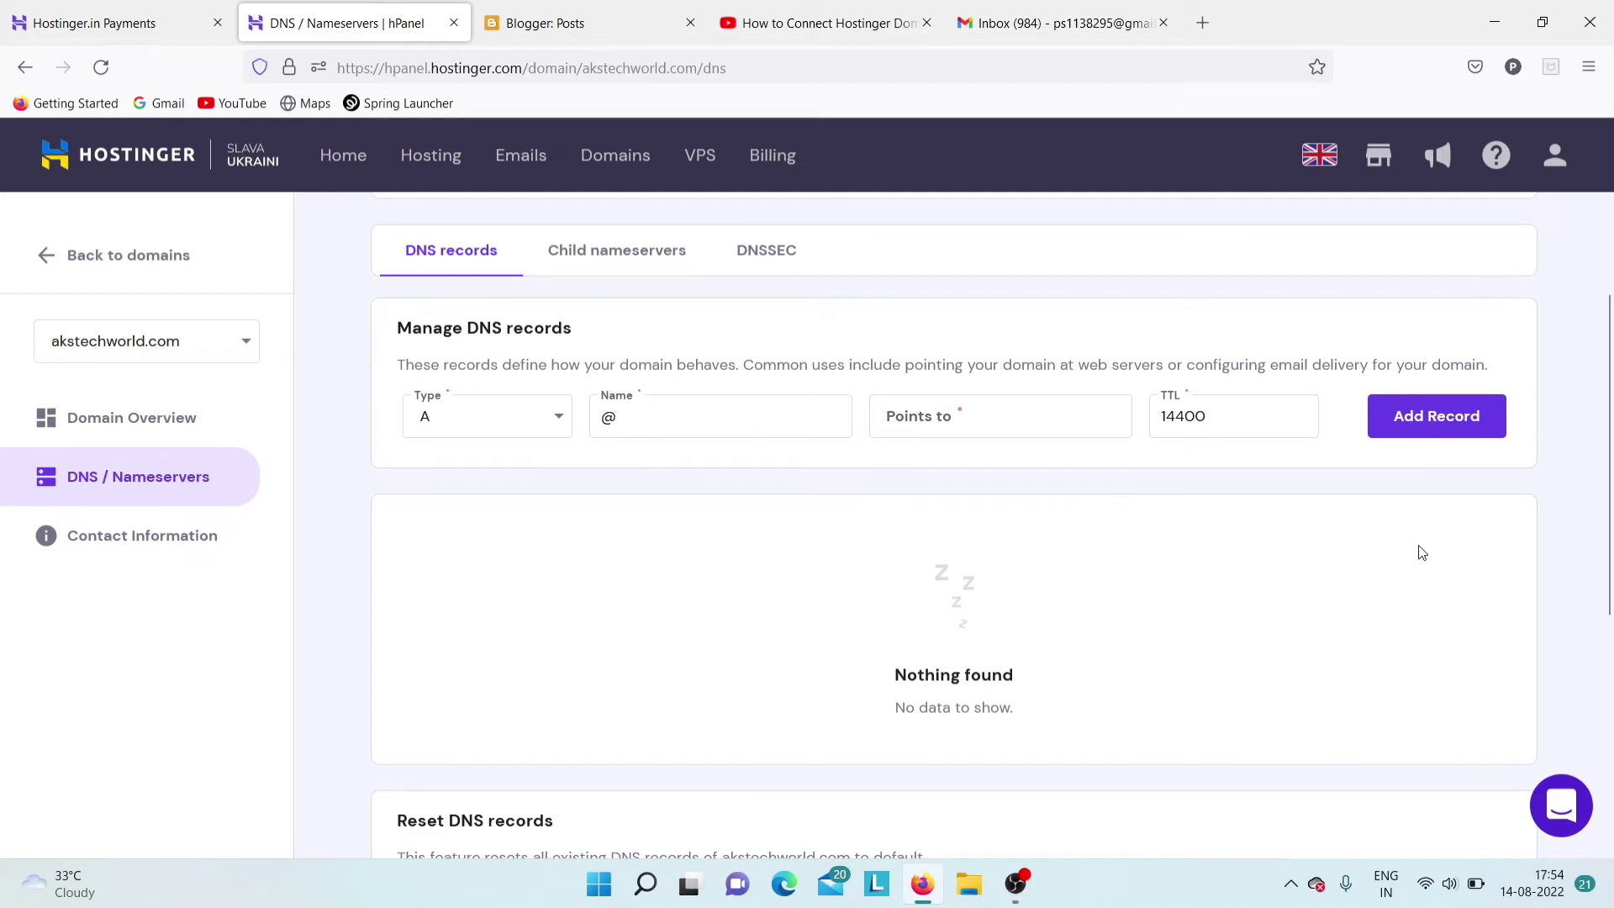
Switch to Blogger and open the custom domain setting in the AKS Tech World blog's publishing settings
{"action": "left_click", "coordinate": [562, 7]}
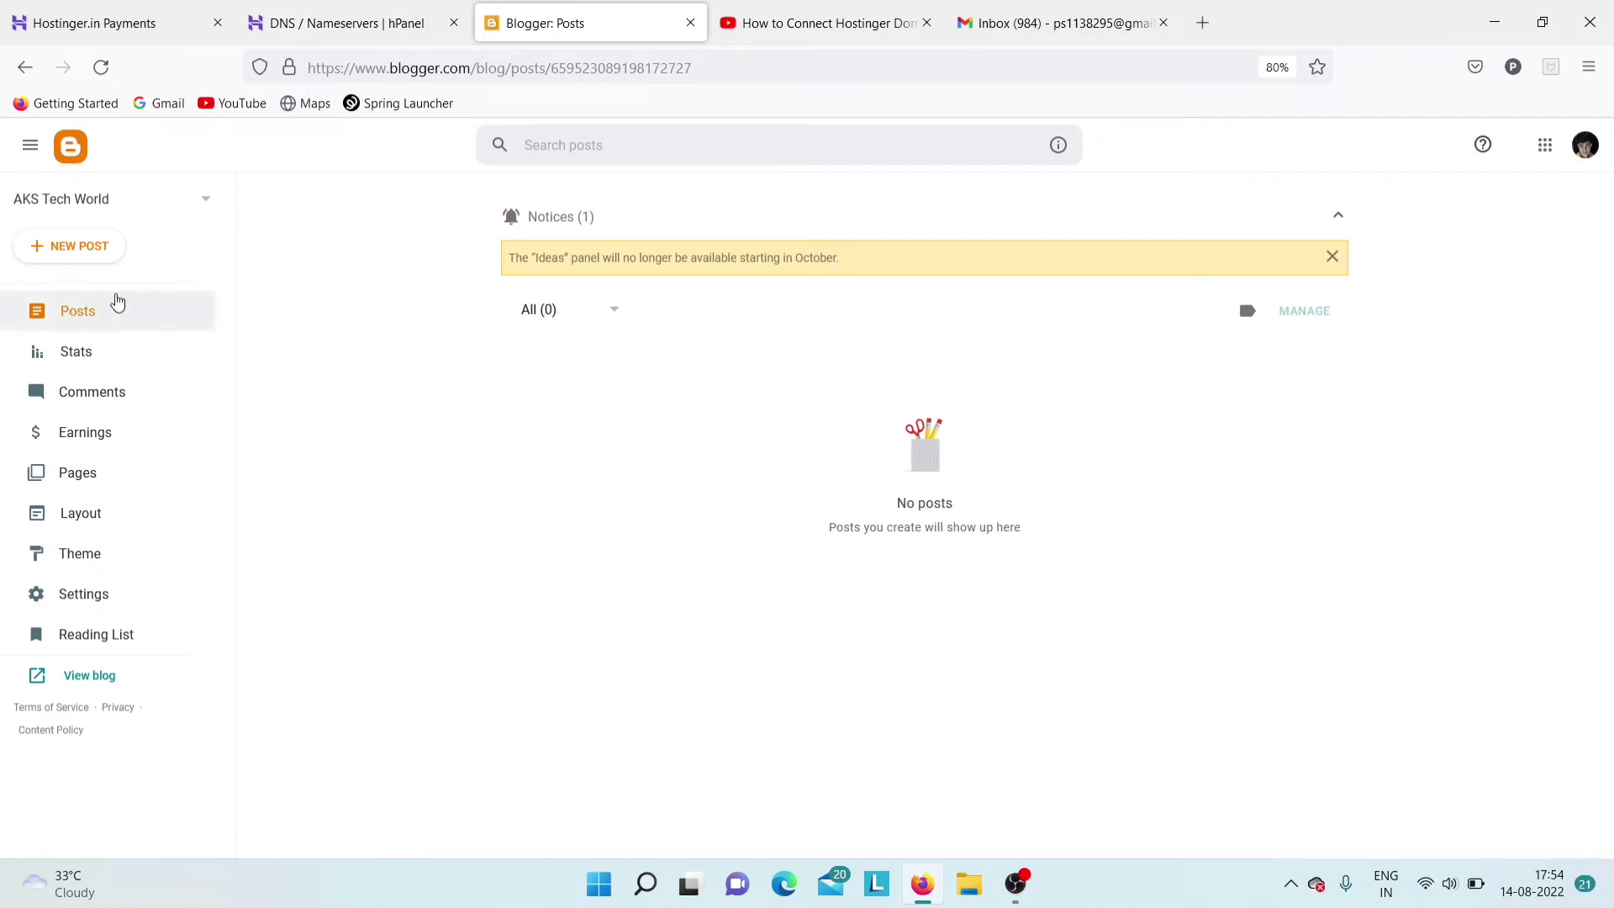
{"action": "left_click", "coordinate": [83, 595]}
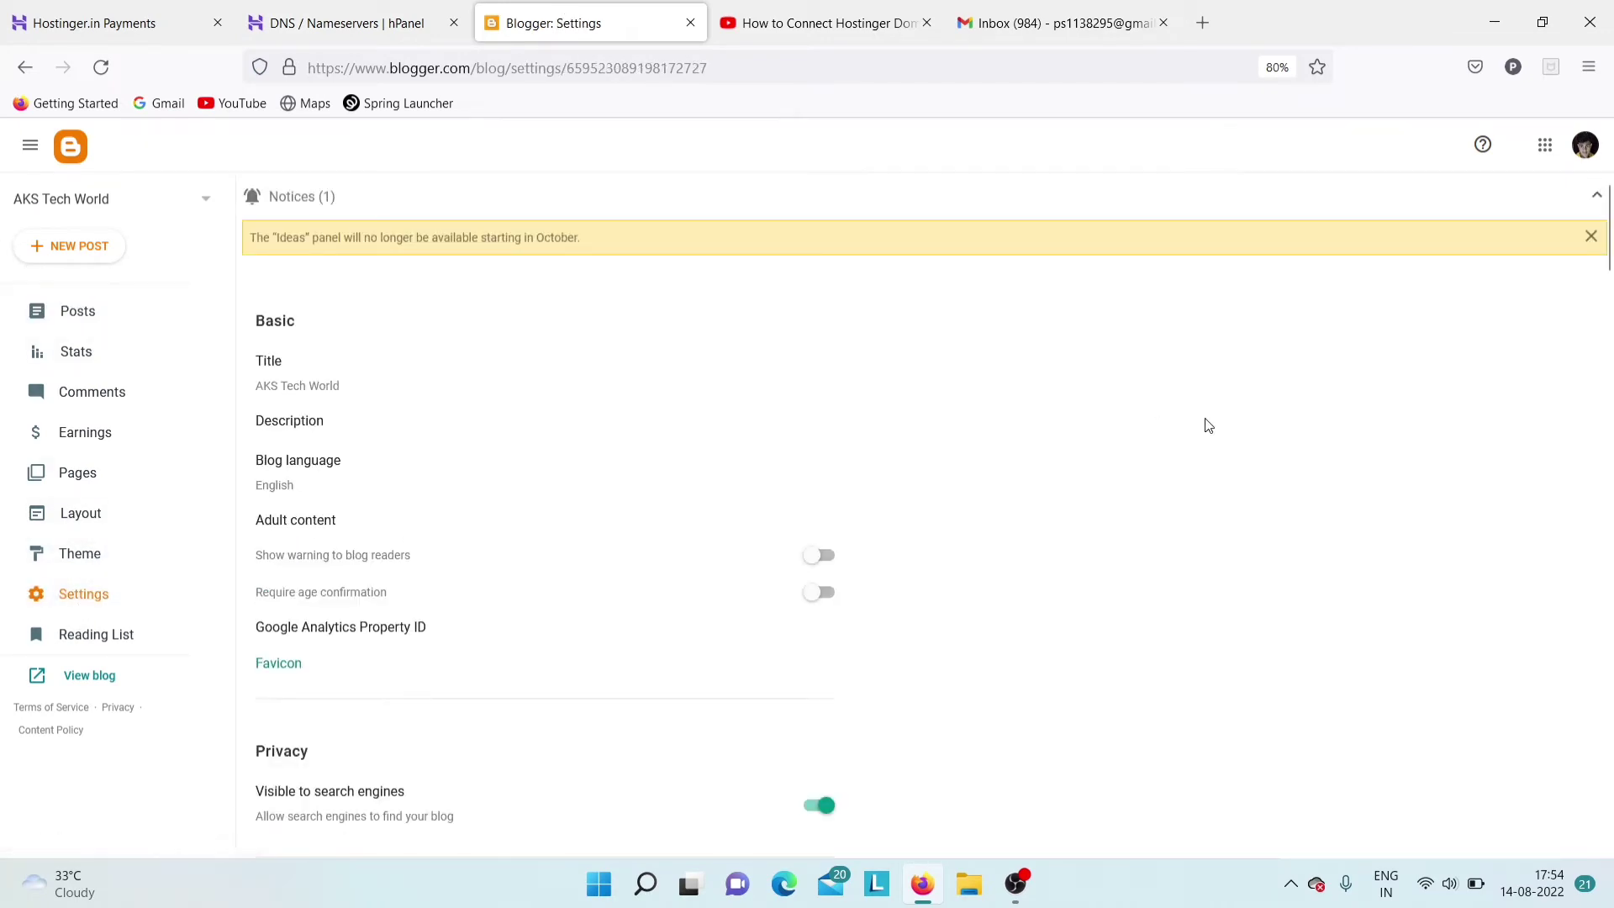
{"action": "scroll", "coordinate": [1208, 425], "scroll_direction": "down", "scroll_amount": 6}
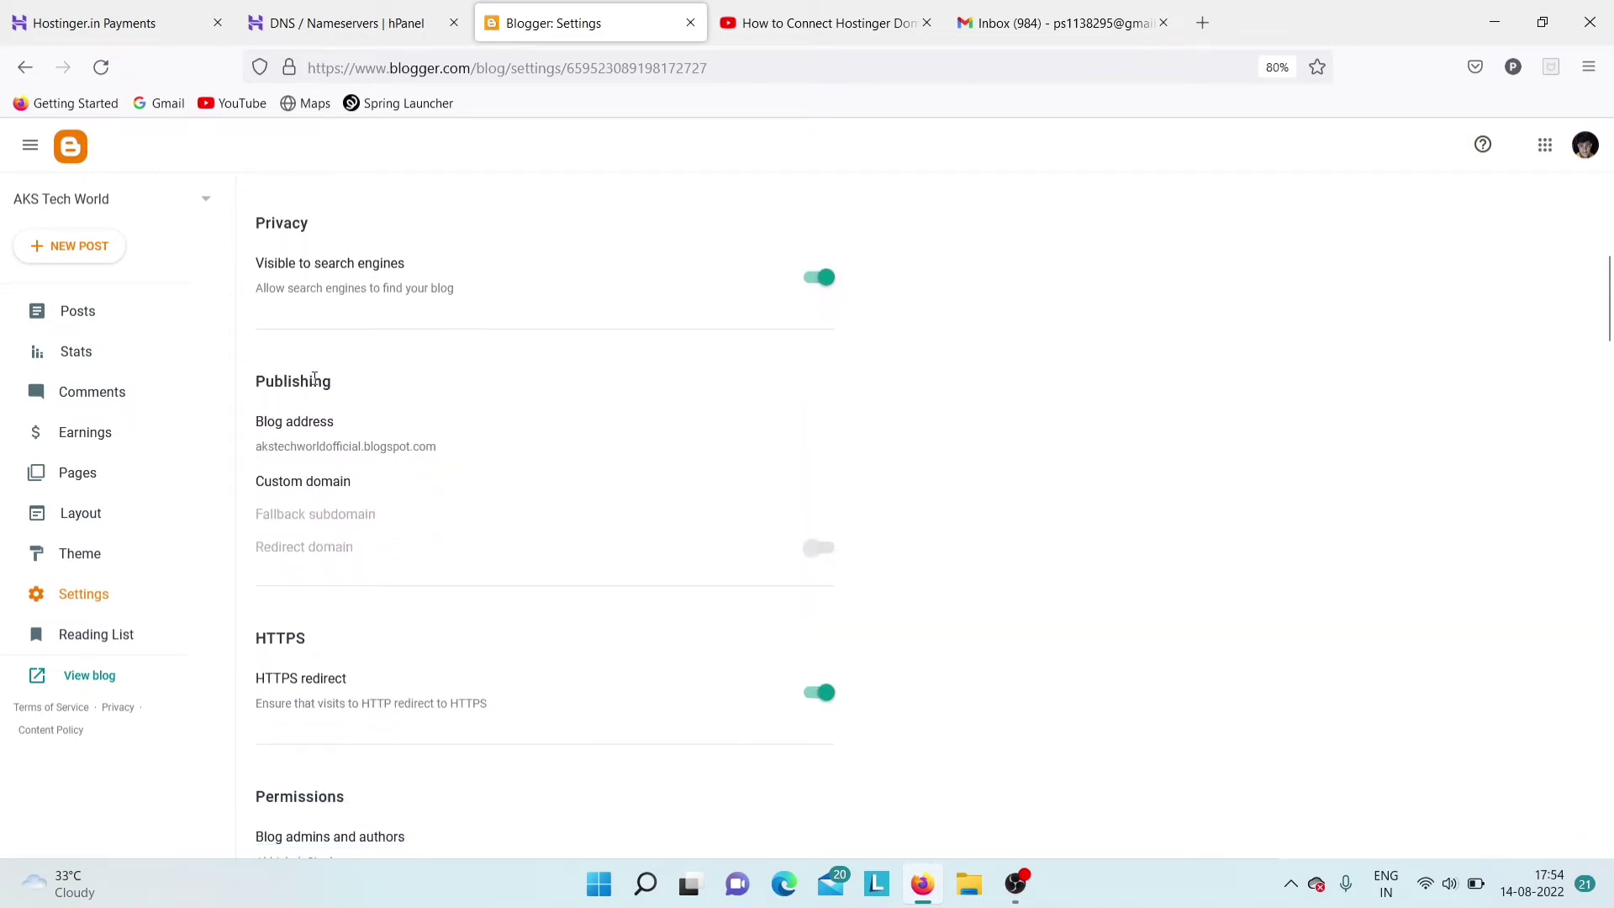
{"action": "left_click", "coordinate": [304, 485]}
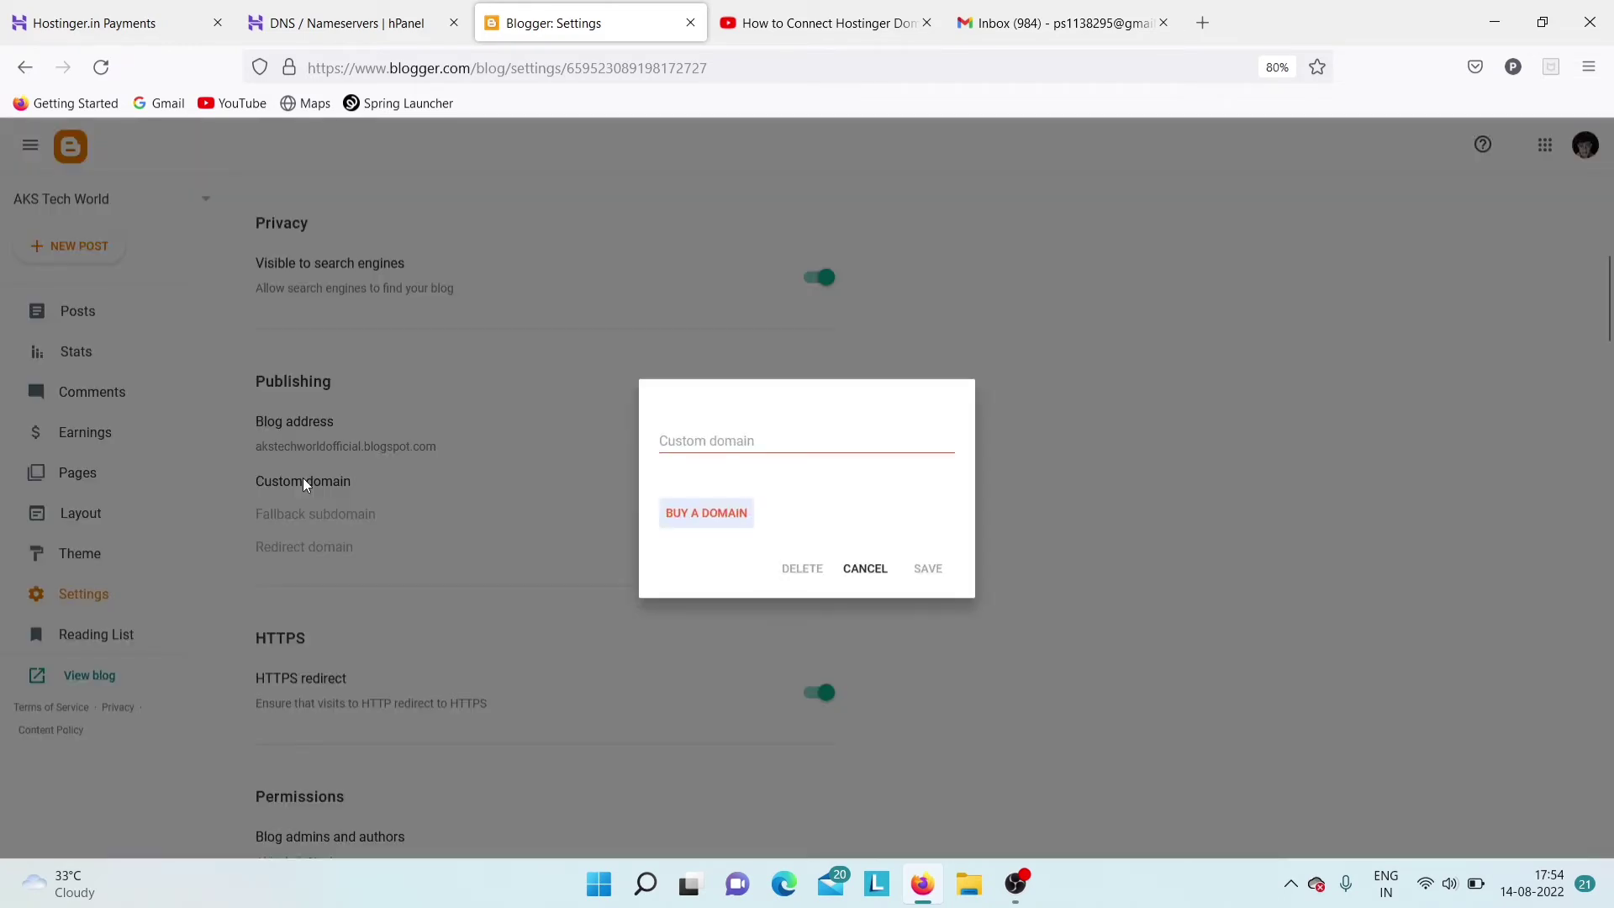
{"action": "left_click", "coordinate": [765, 432]}
{"action": "type", "text": "www."}
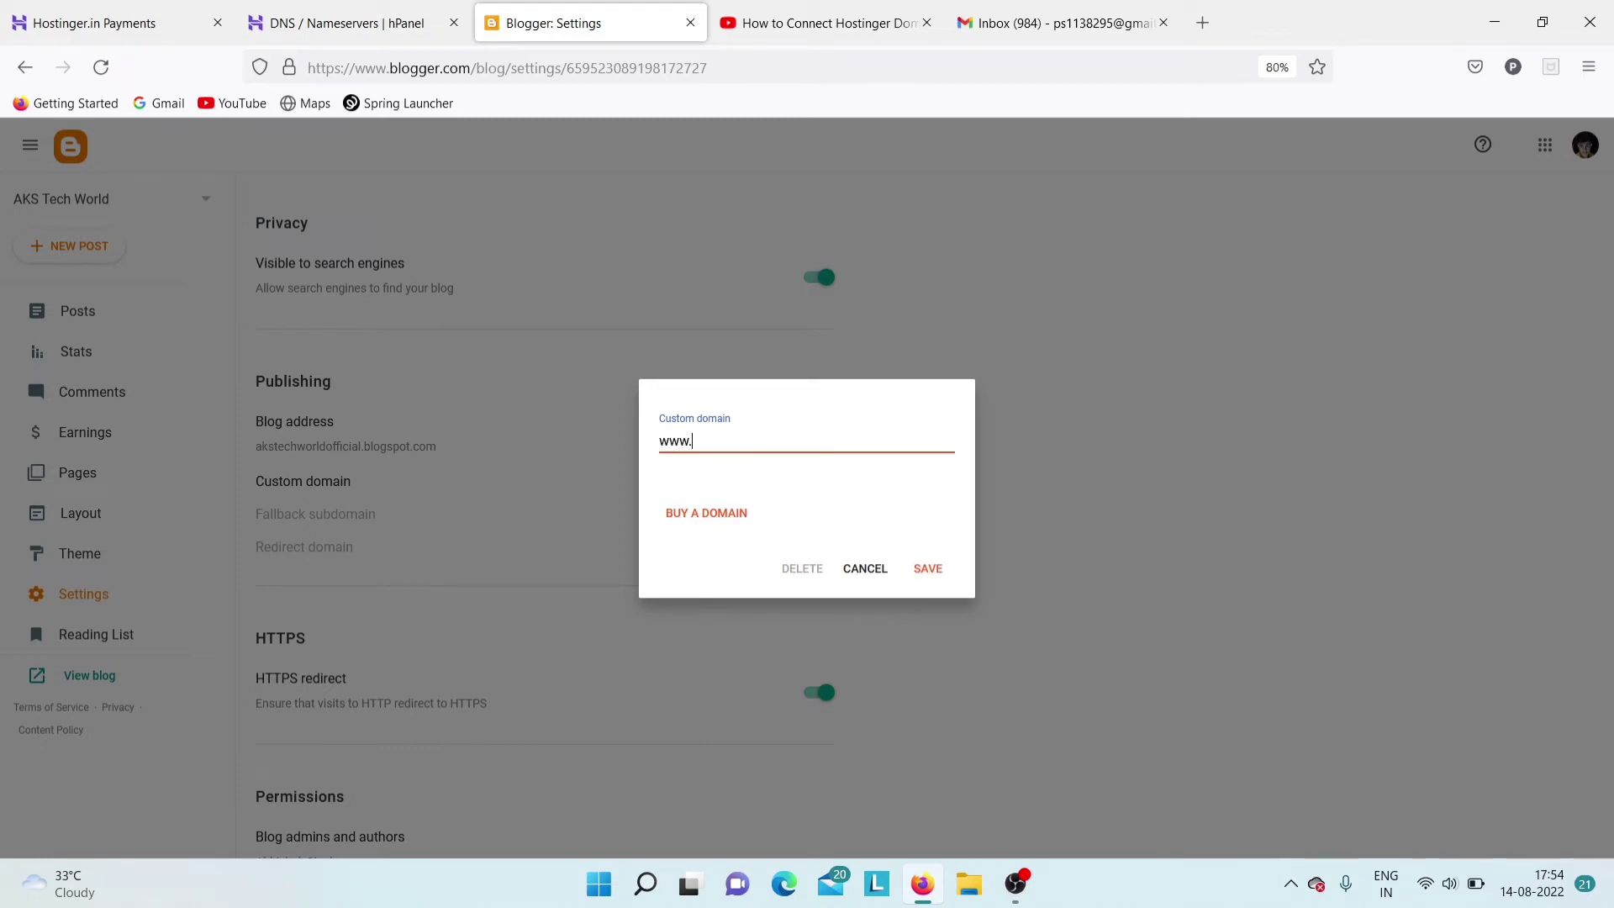
{"action": "left_click", "coordinate": [375, 7]}
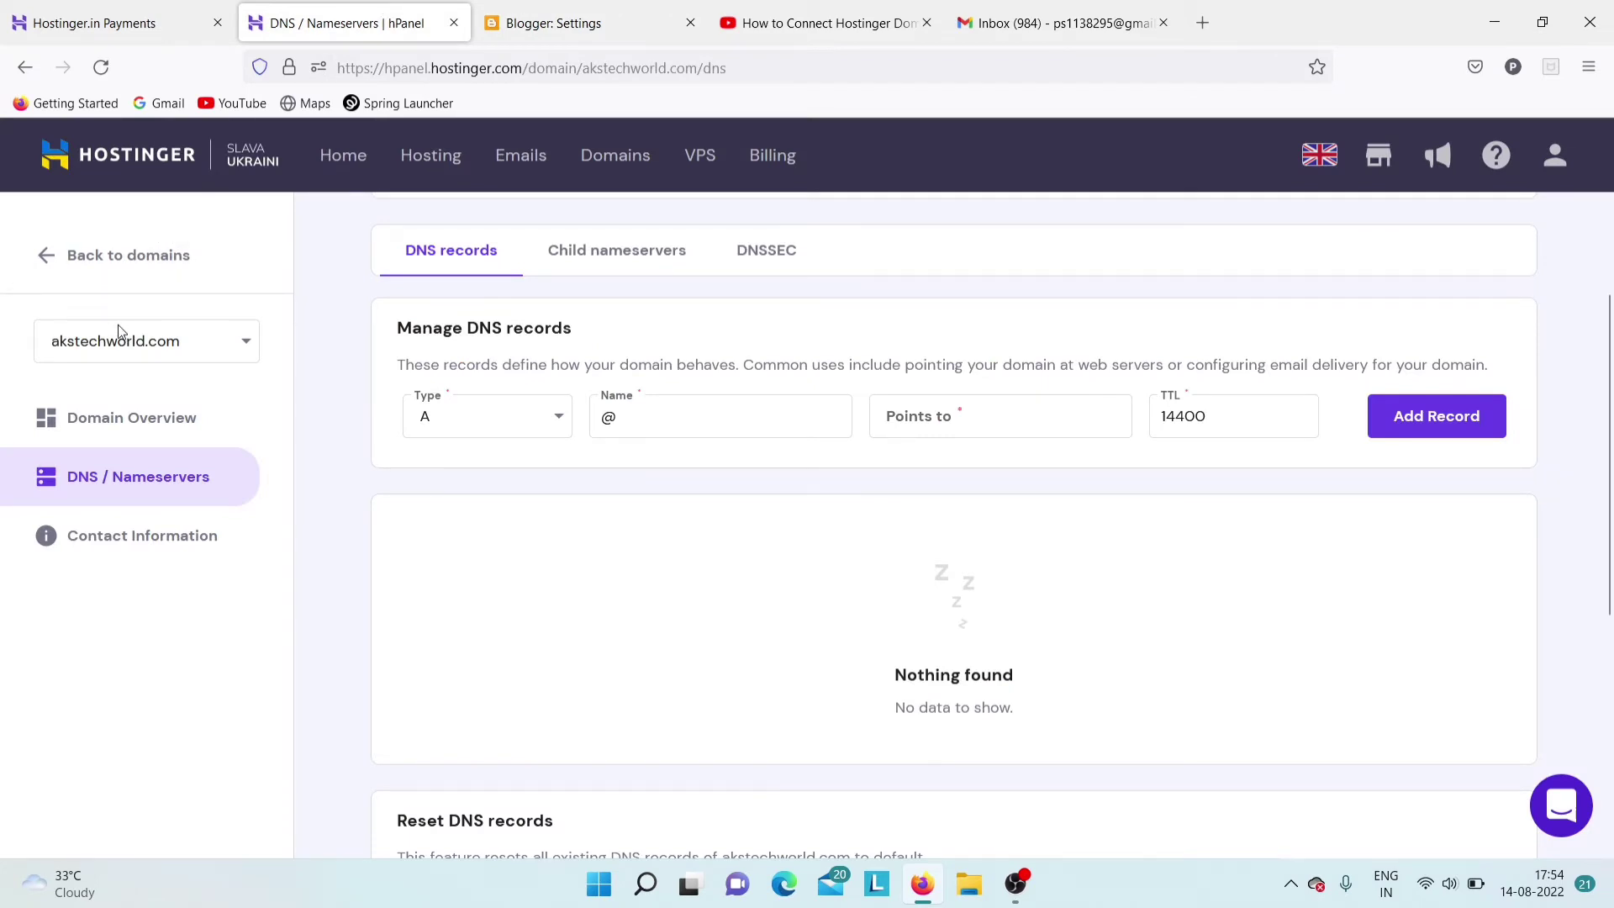
{"action": "left_click_drag", "start_coordinate": [169, 340], "coordinate": [24, 363]}
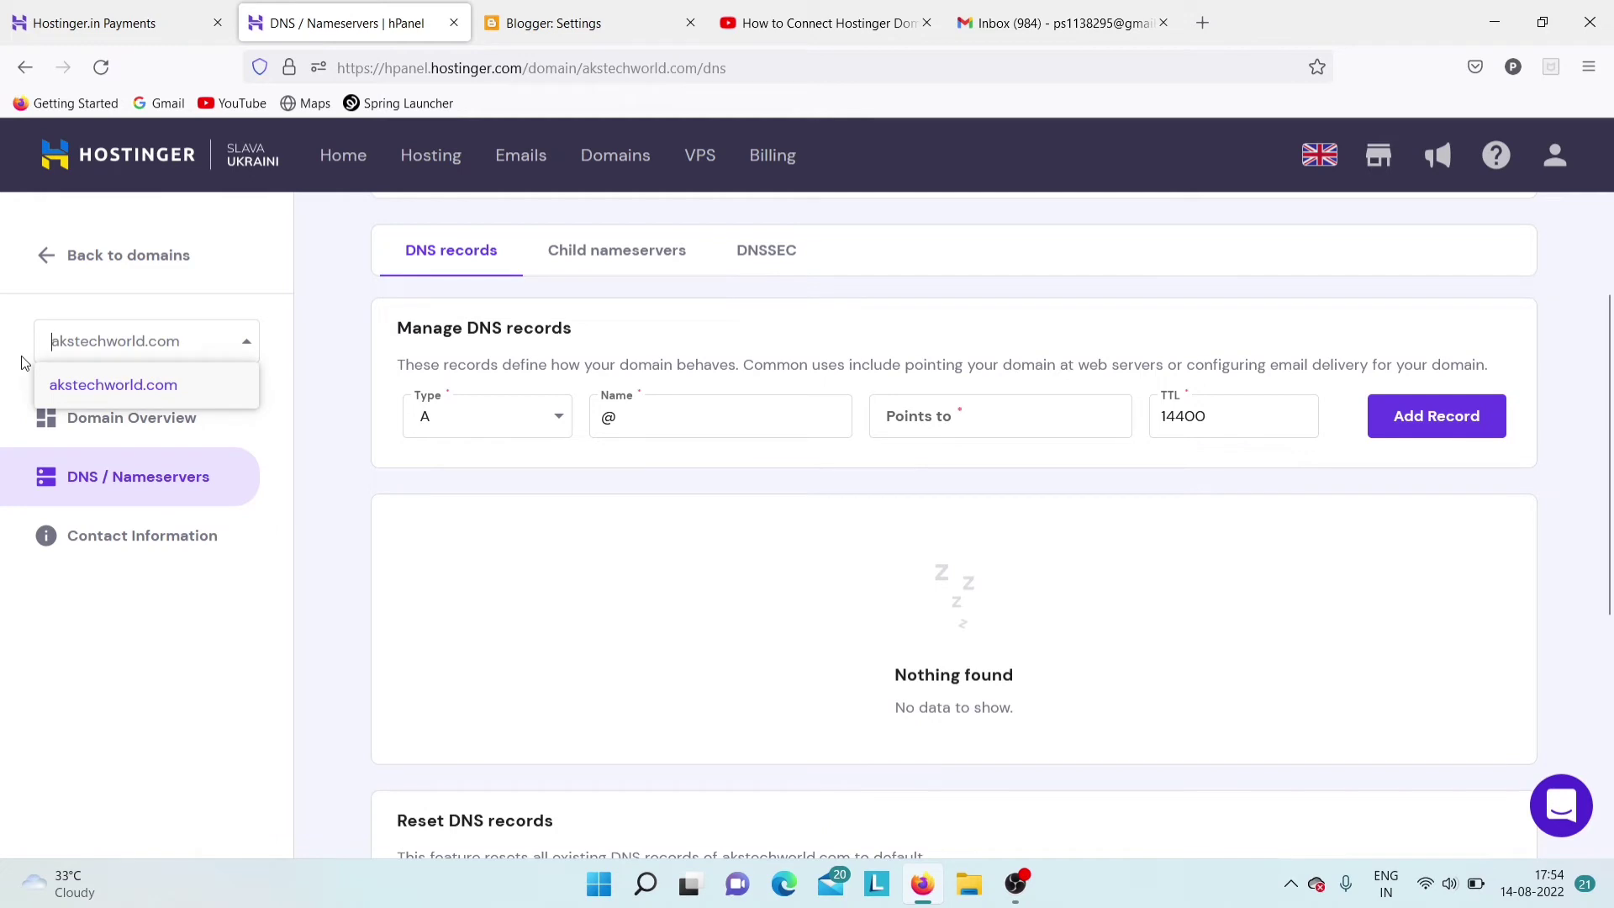
{"action": "left_click_drag", "start_coordinate": [51, 340], "coordinate": [181, 346]}
{"action": "key", "text": "ctrl+c"}
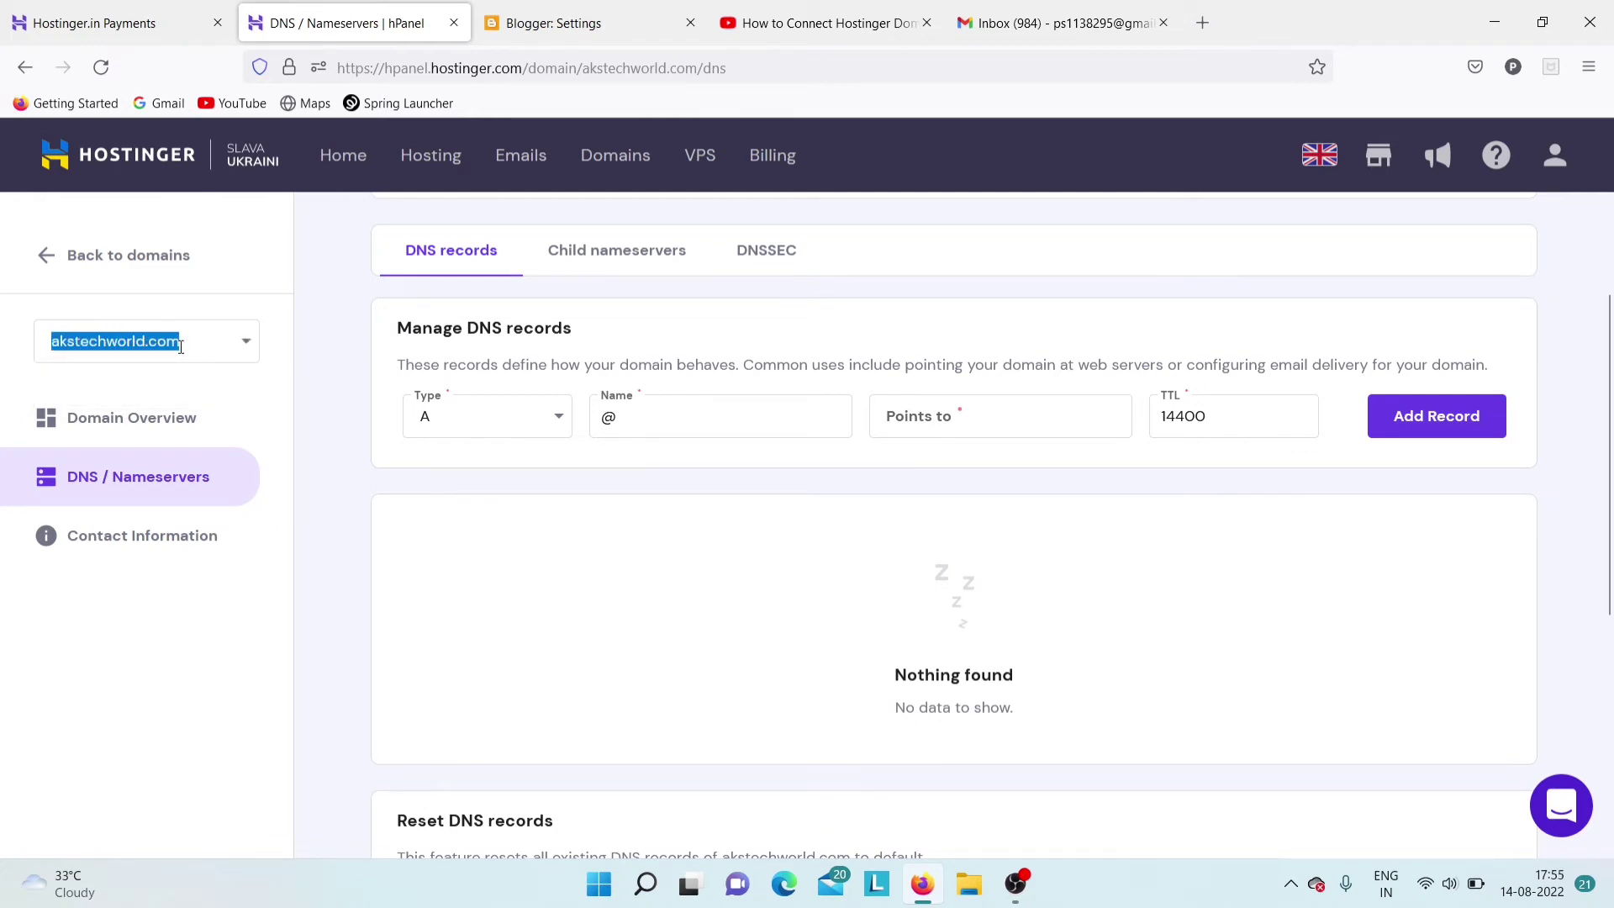
{"action": "left_click", "coordinate": [518, 7]}
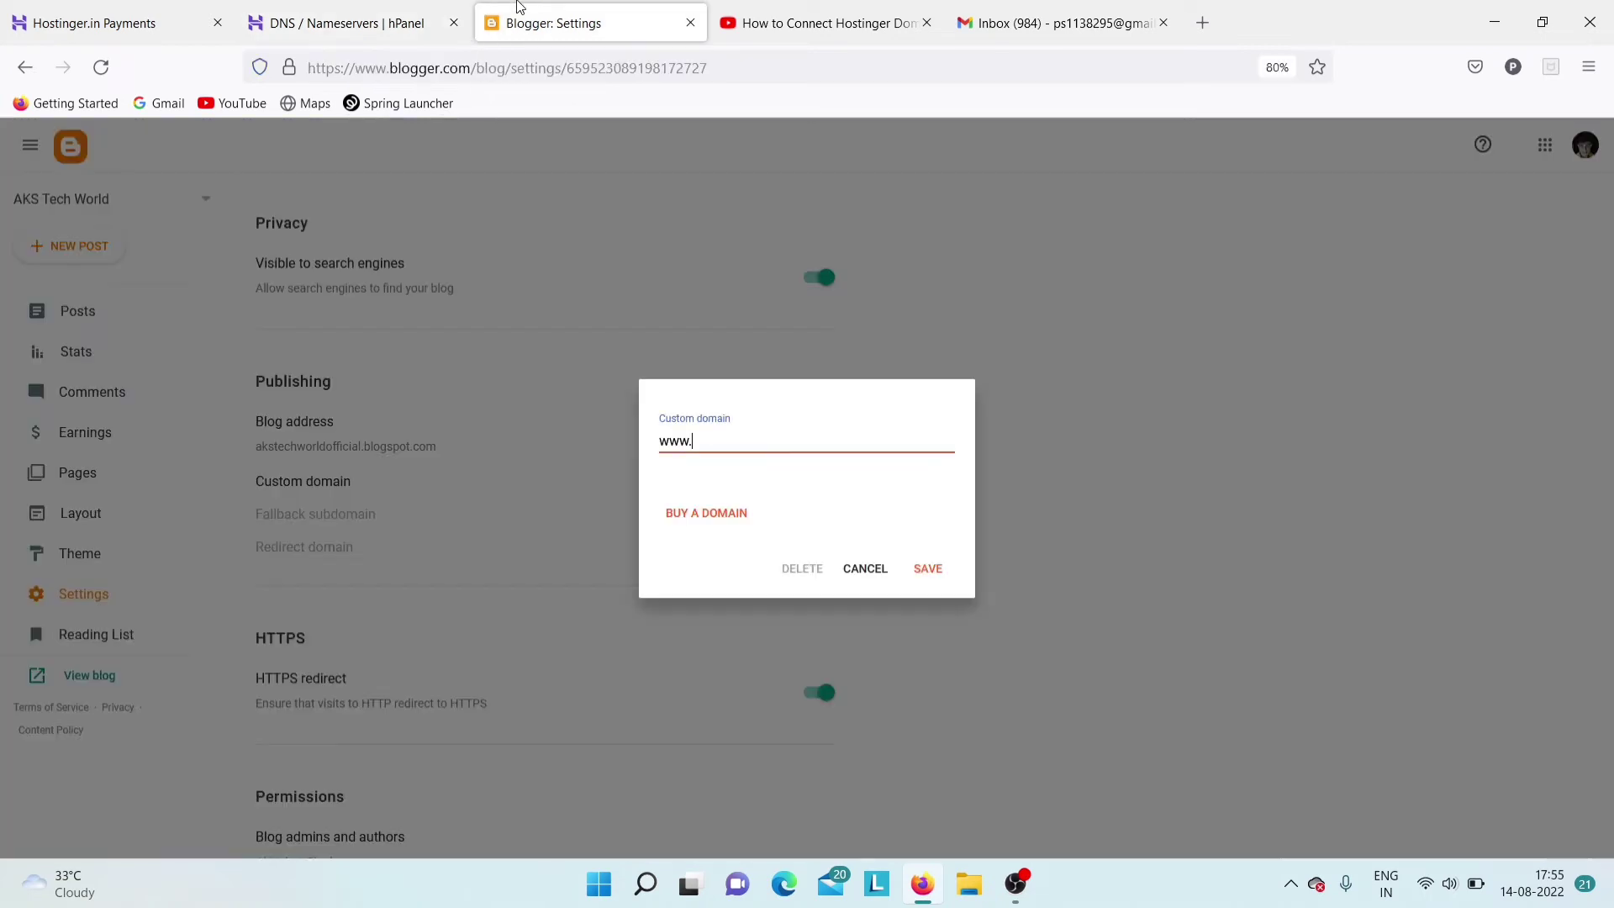
{"action": "key", "text": "ctrl+v"}
{"action": "left_click", "coordinate": [934, 568]}
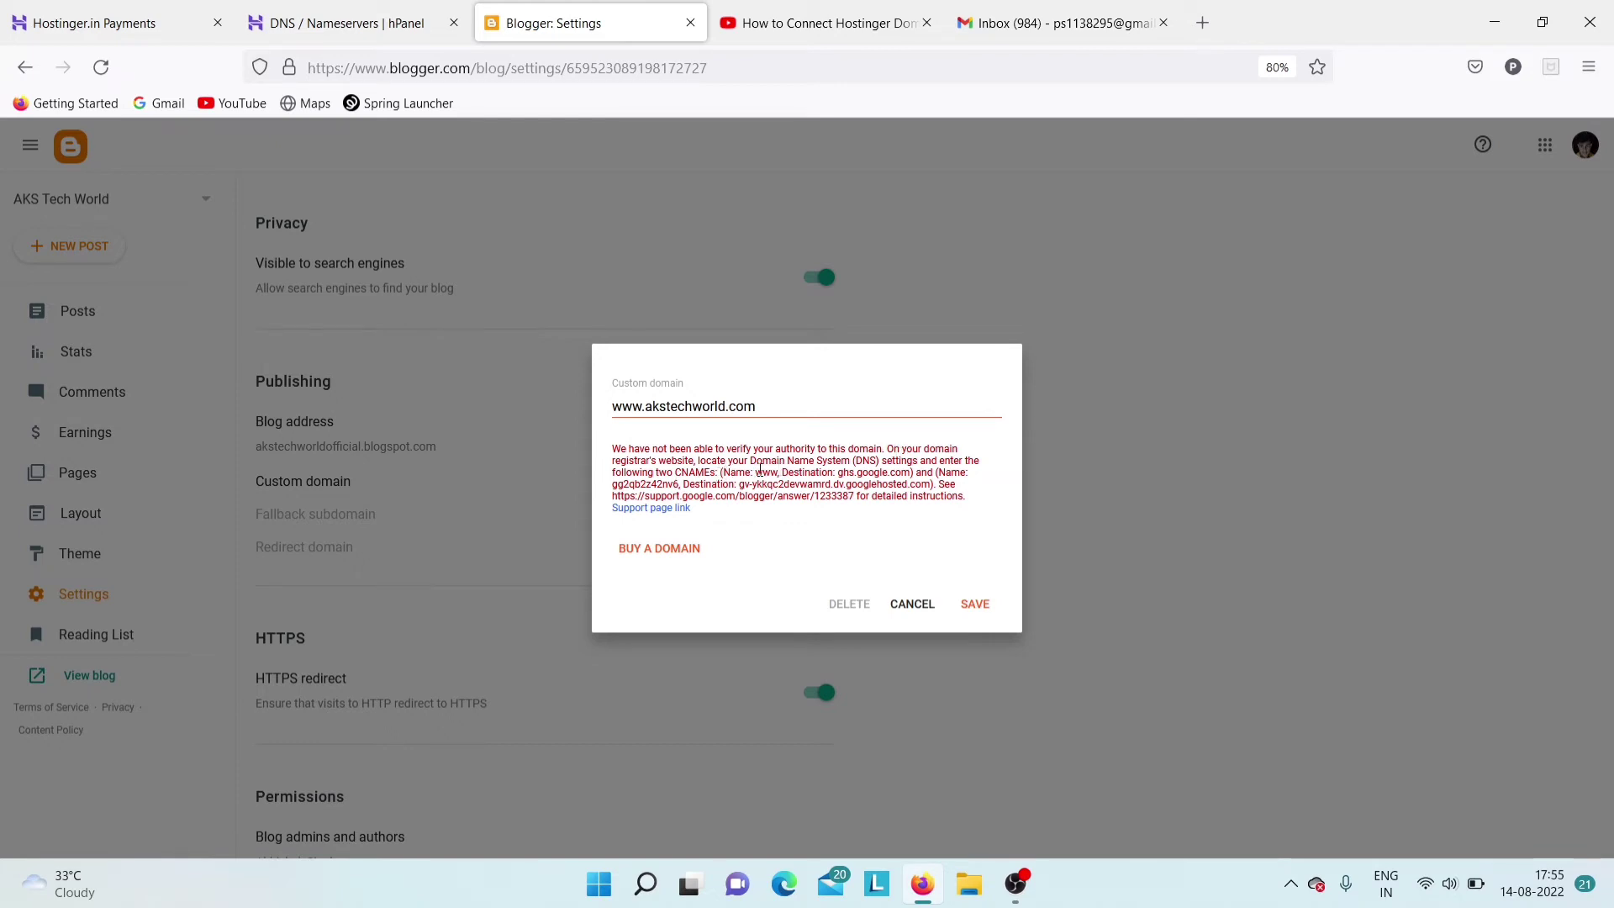
In the Hostinger DNS settings, prepare a new CNAME record with www as its name
{"action": "left_click_drag", "start_coordinate": [759, 469], "coordinate": [778, 471]}
{"action": "left_click", "coordinate": [370, 9]}
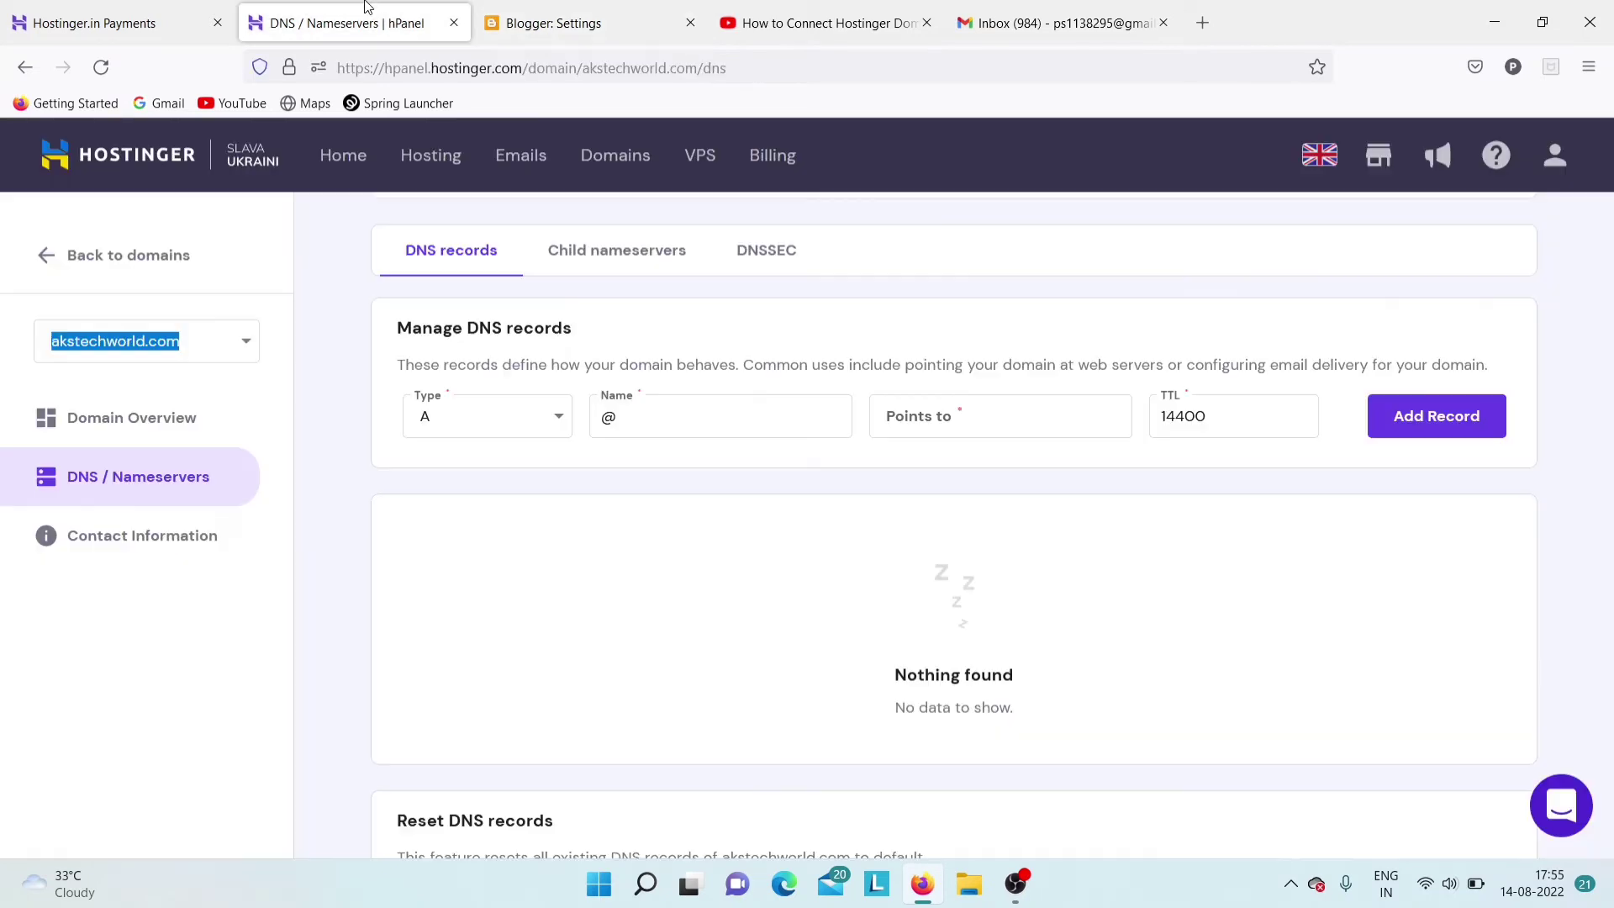
{"action": "left_click", "coordinate": [521, 423]}
{"action": "left_click", "coordinate": [521, 422]}
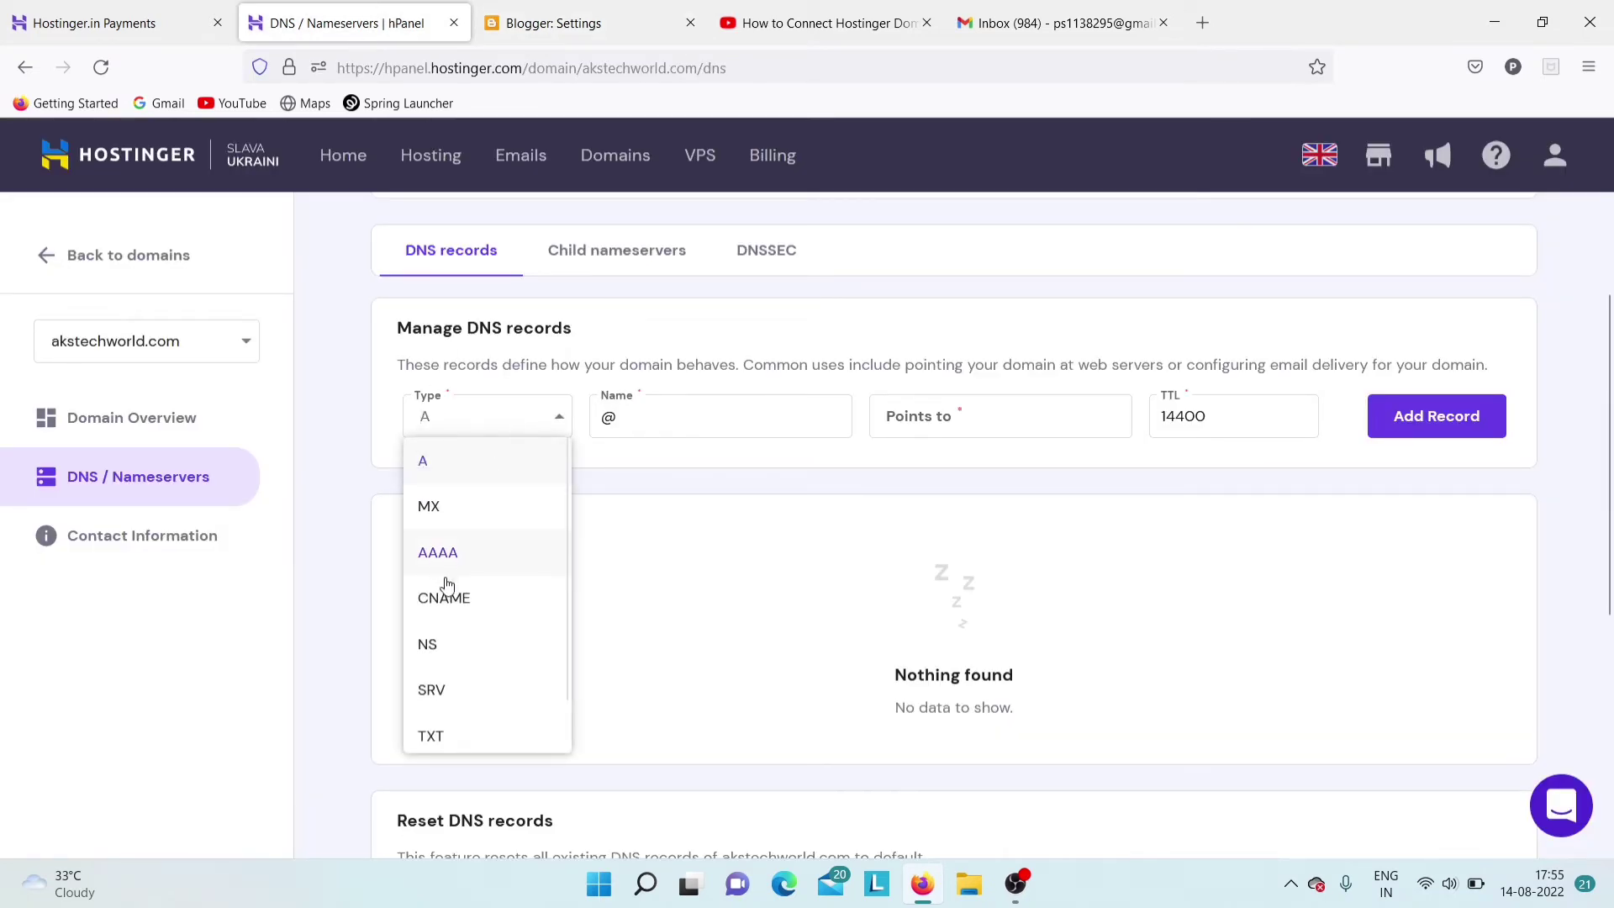
{"action": "left_click", "coordinate": [467, 599]}
{"action": "left_click", "coordinate": [681, 431]}
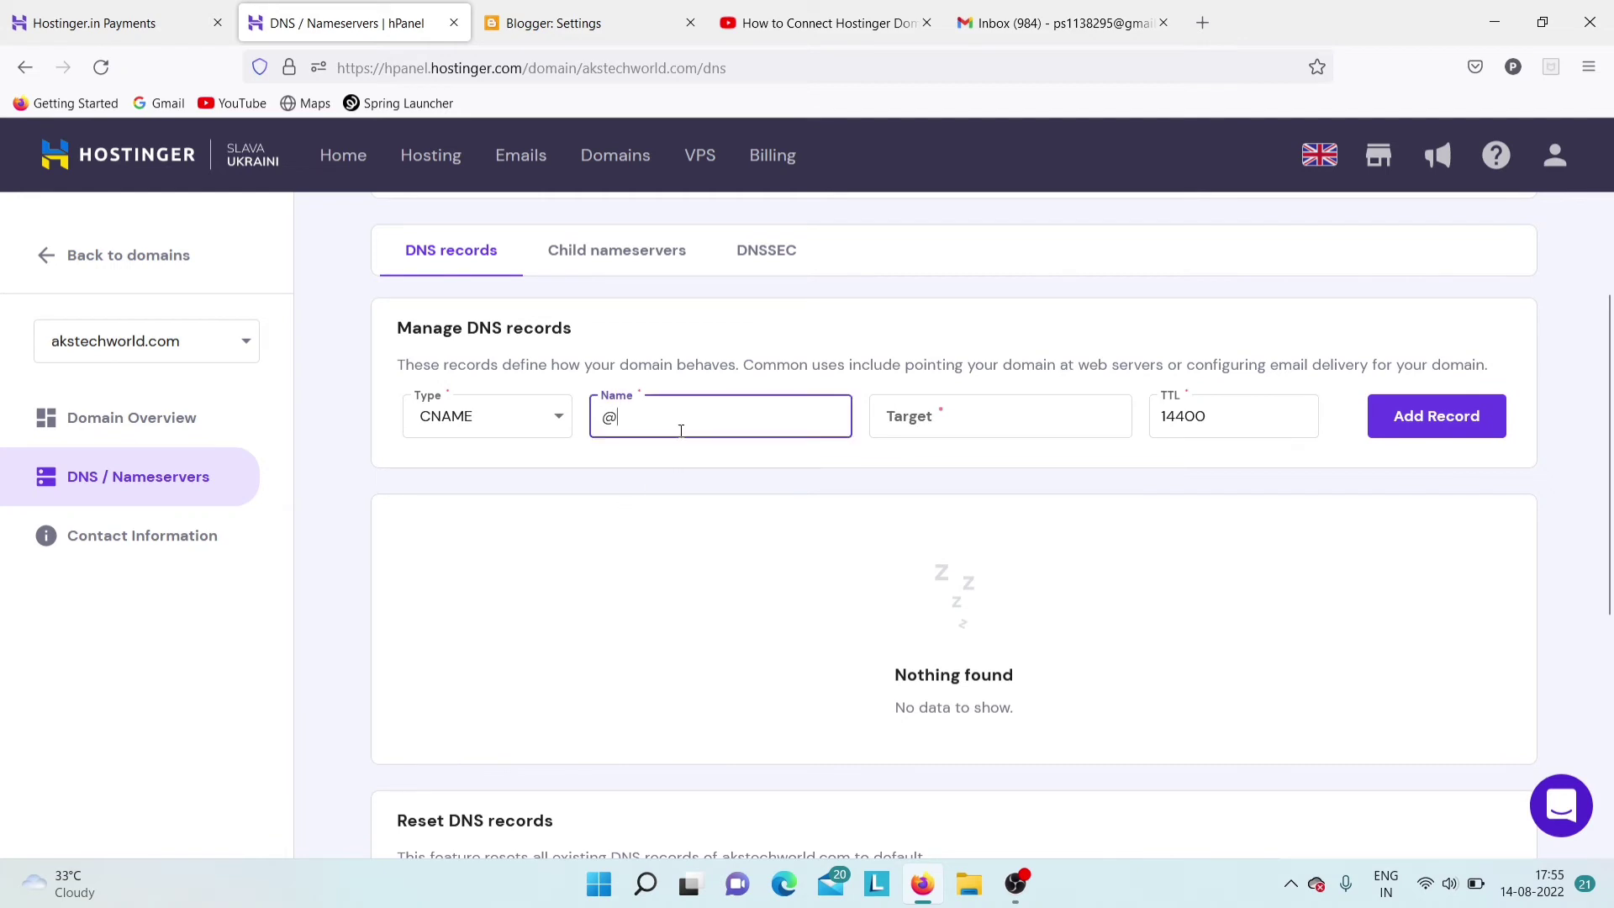
{"action": "double_click", "coordinate": [681, 430]}
{"action": "type", "text": "www"}
Copy the destination ghs.google.com from Blogger as the www record's target and add the record in Hostinger
{"action": "left_click", "coordinate": [916, 410]}
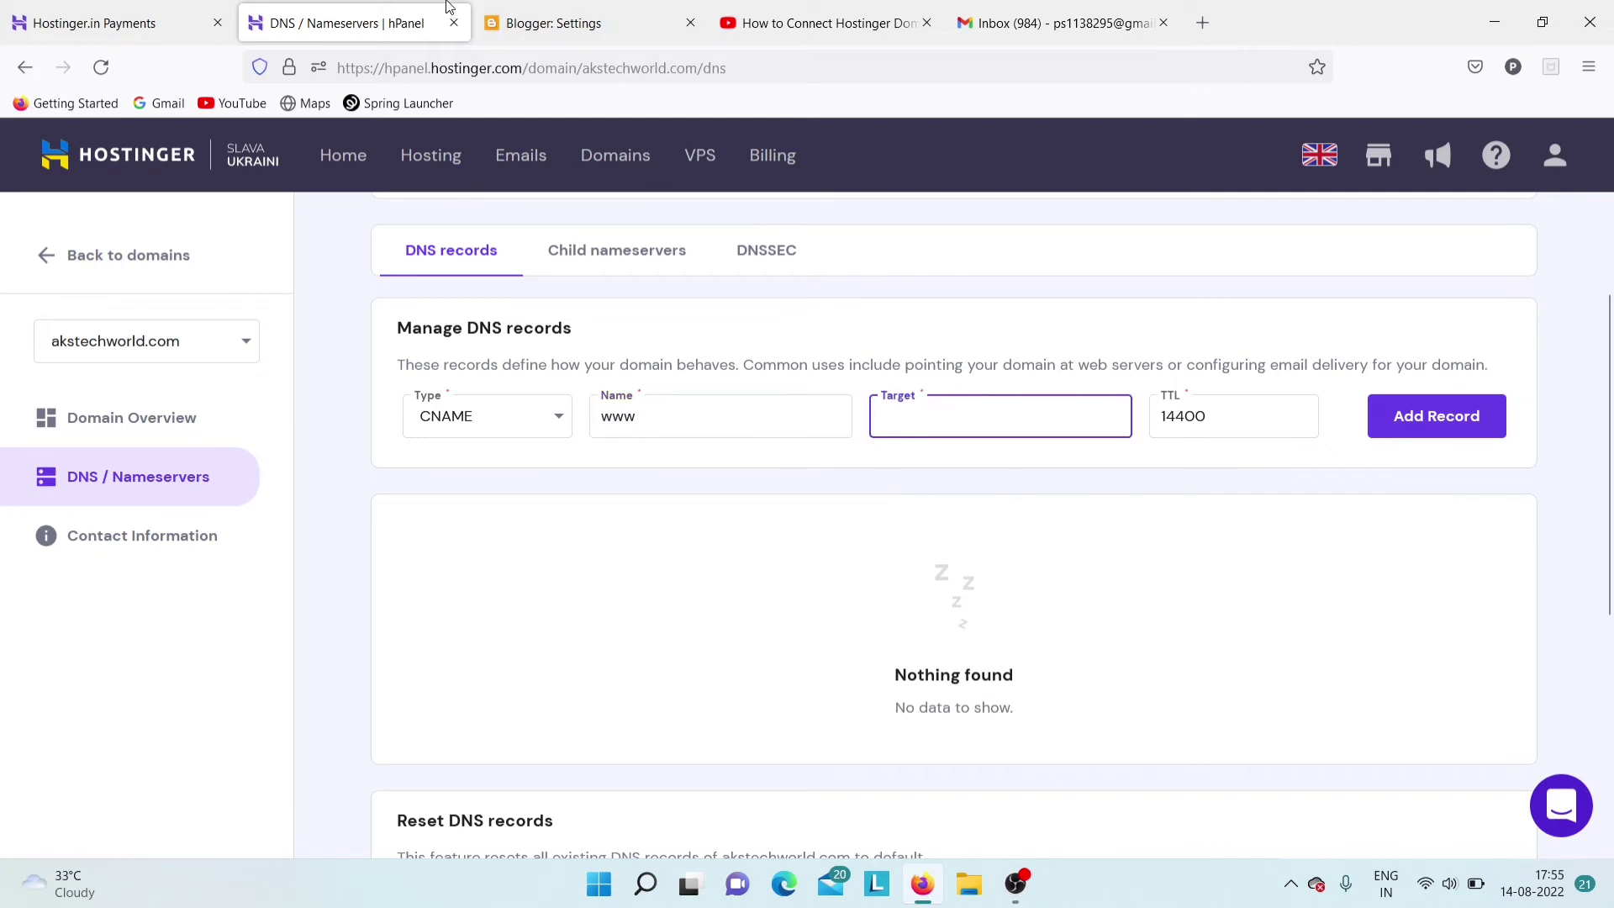
{"action": "left_click", "coordinate": [548, 12]}
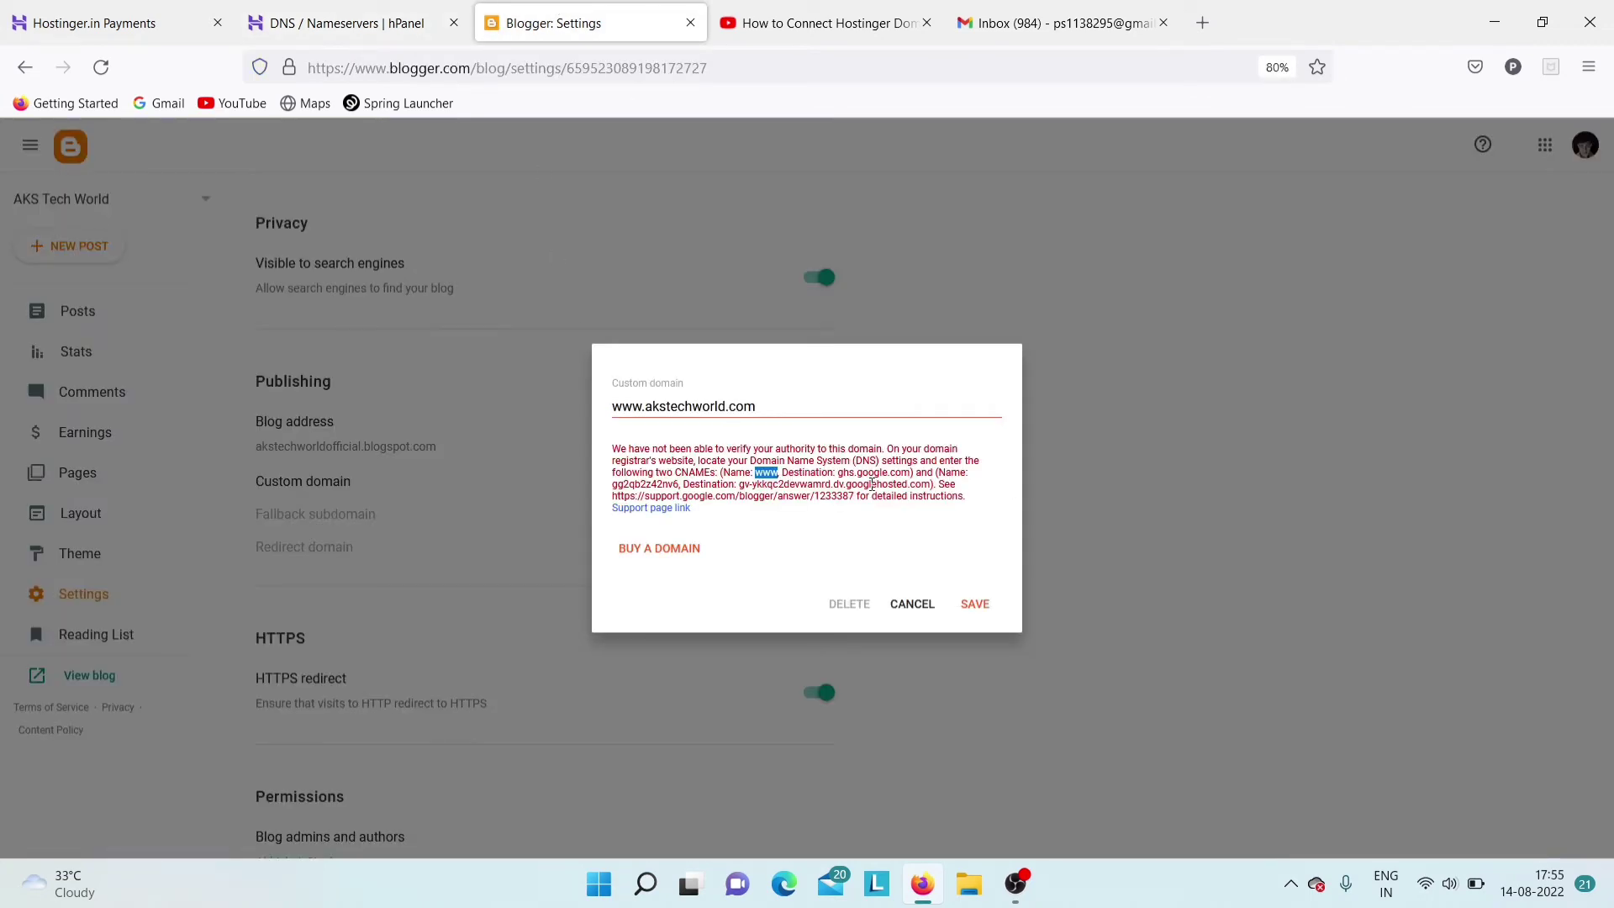
{"action": "left_click_drag", "start_coordinate": [838, 471], "coordinate": [910, 468]}
{"action": "key", "text": "ctrl+c"}
{"action": "left_click", "coordinate": [349, 11]}
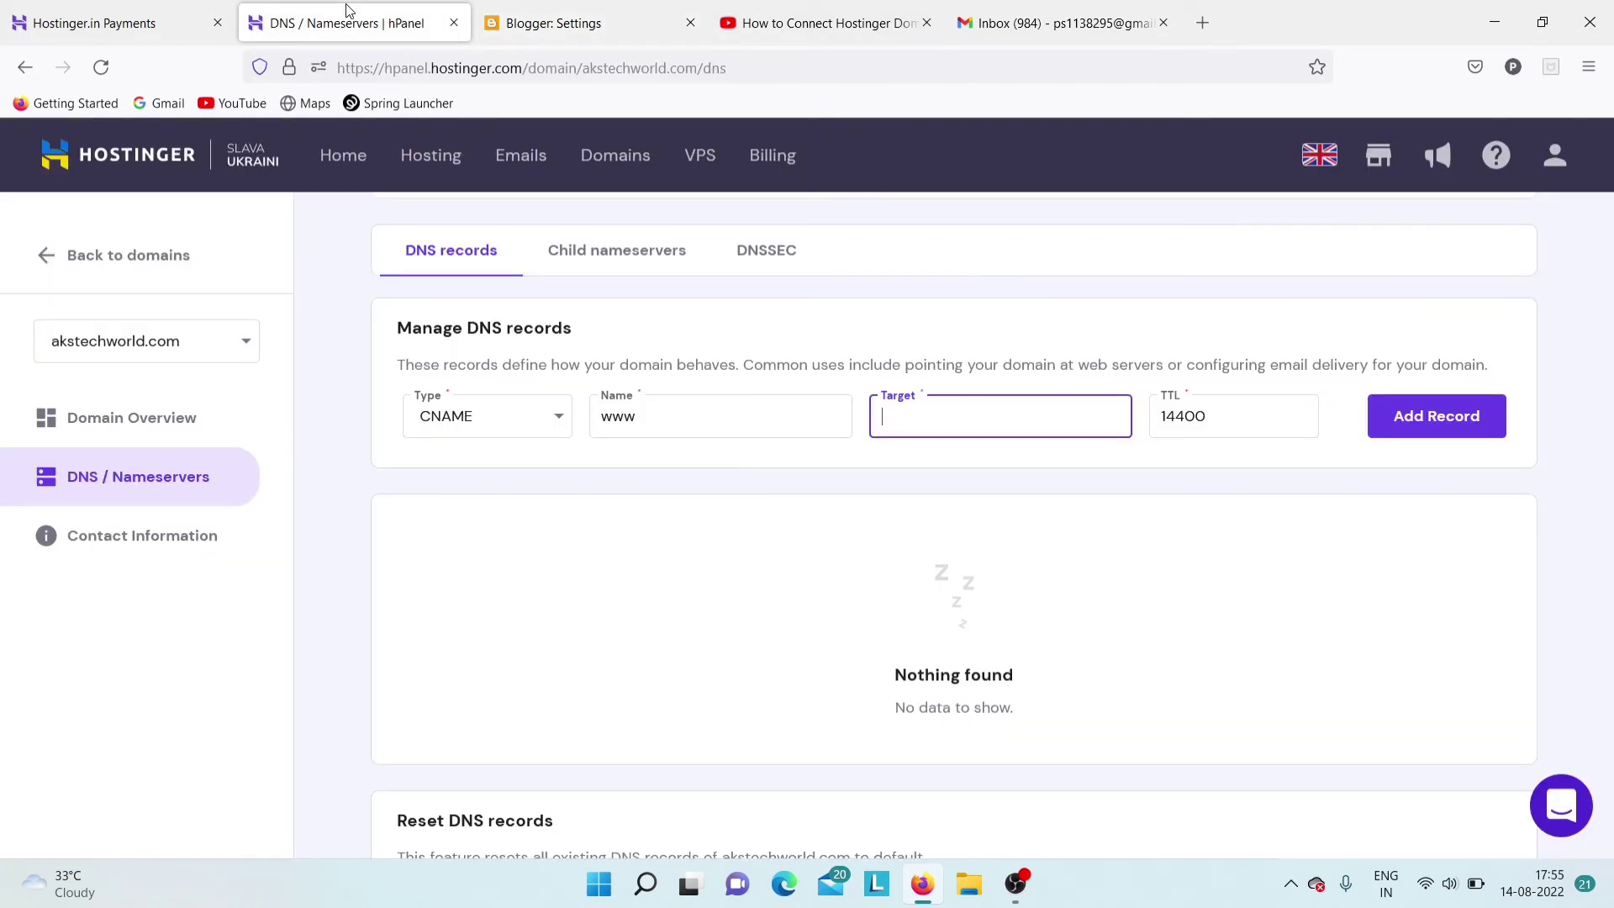
{"action": "key", "text": "ctrl+v"}
{"action": "left_click", "coordinate": [1430, 418]}
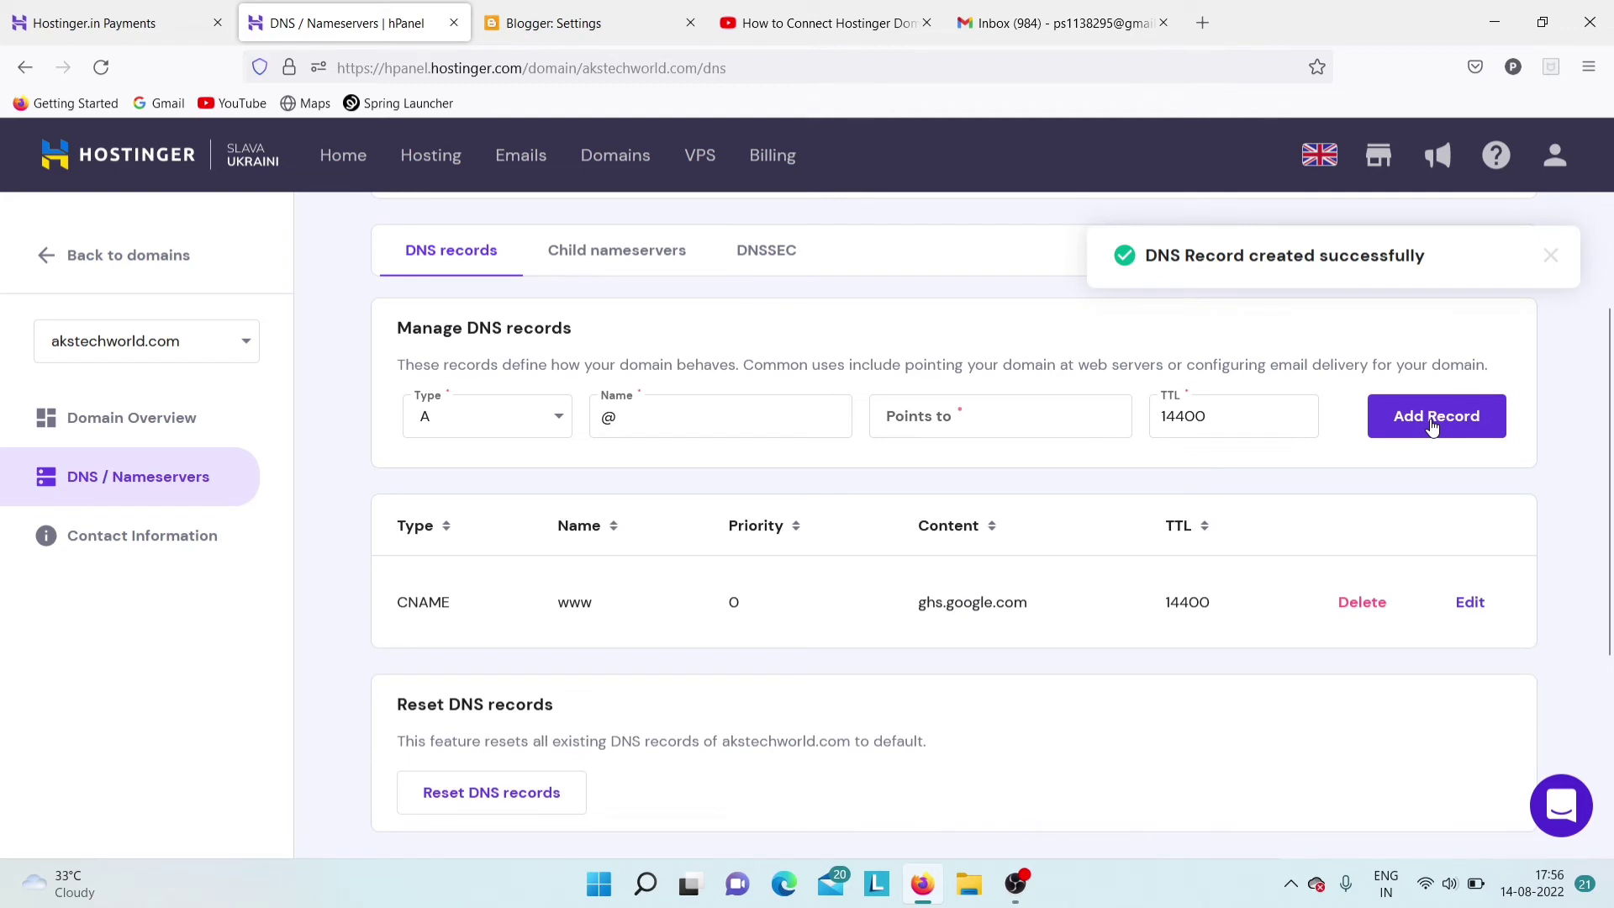
Prepare a second CNAME record in Hostinger, using the verification name copied from Blogger's custom domain instructions
{"action": "left_click", "coordinate": [579, 7]}
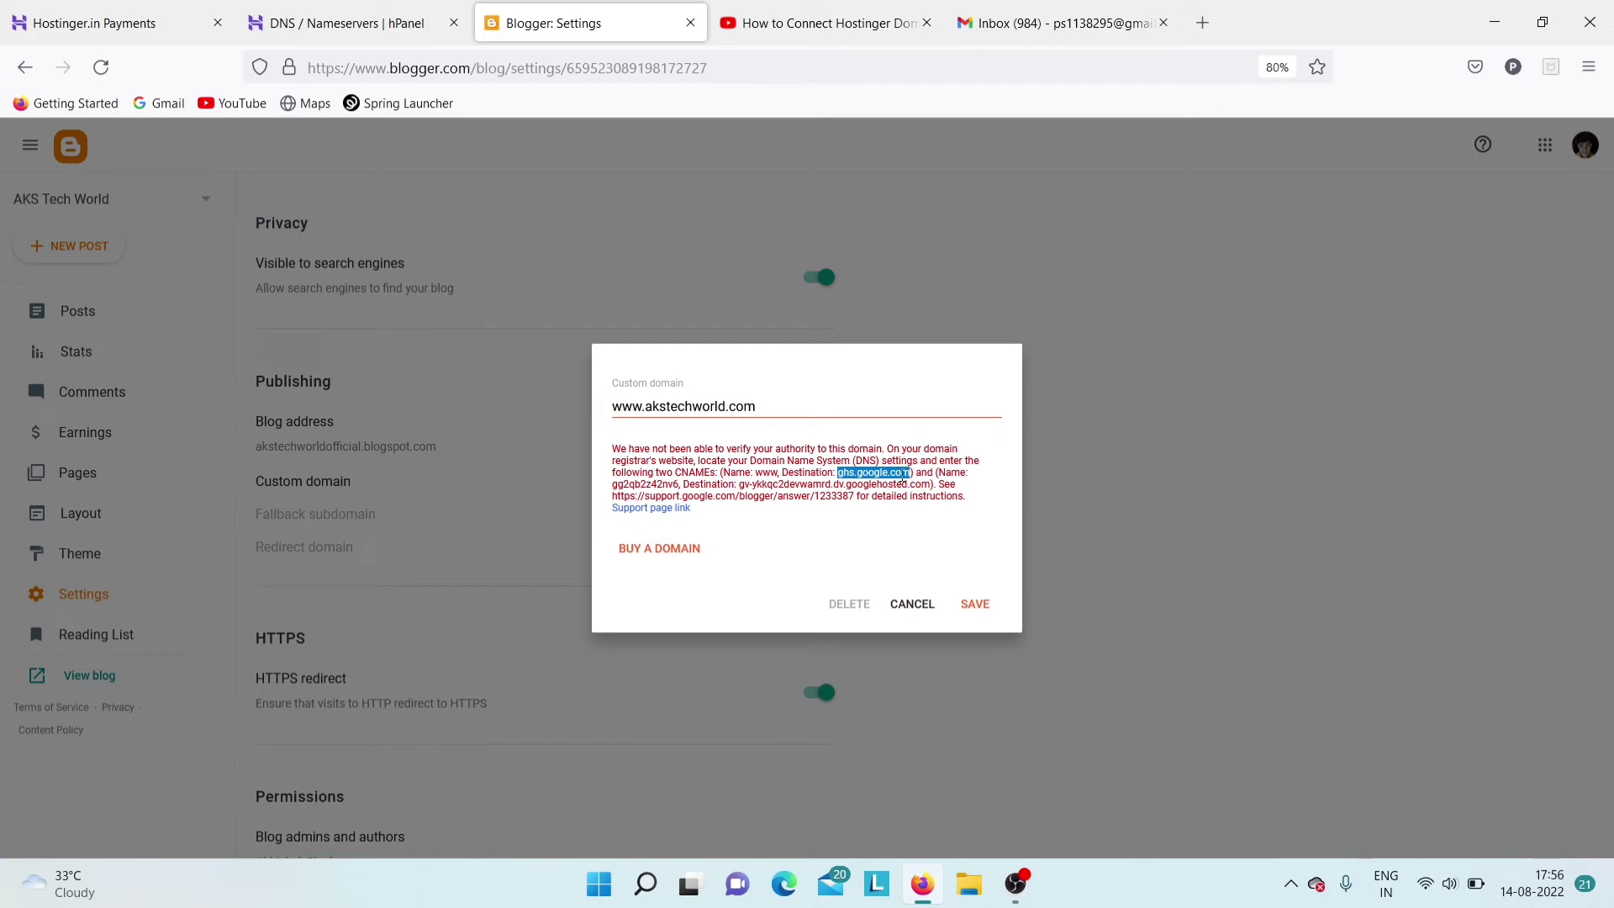
{"action": "left_click_drag", "start_coordinate": [612, 485], "coordinate": [681, 486]}
{"action": "key", "text": "ctrl+c"}
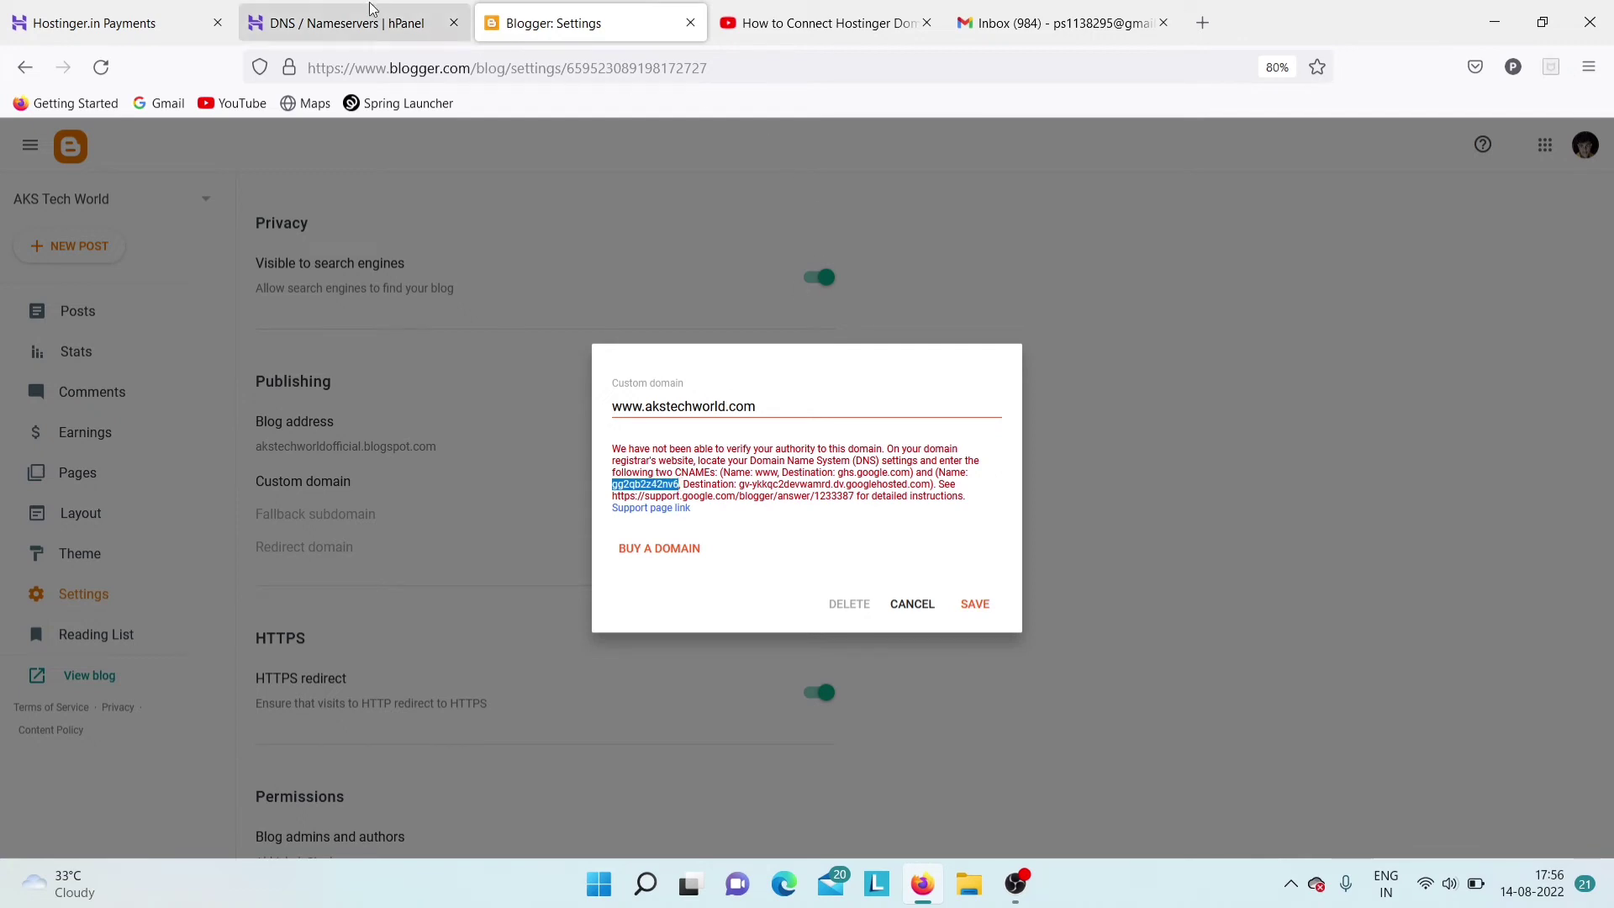
{"action": "left_click", "coordinate": [253, 8]}
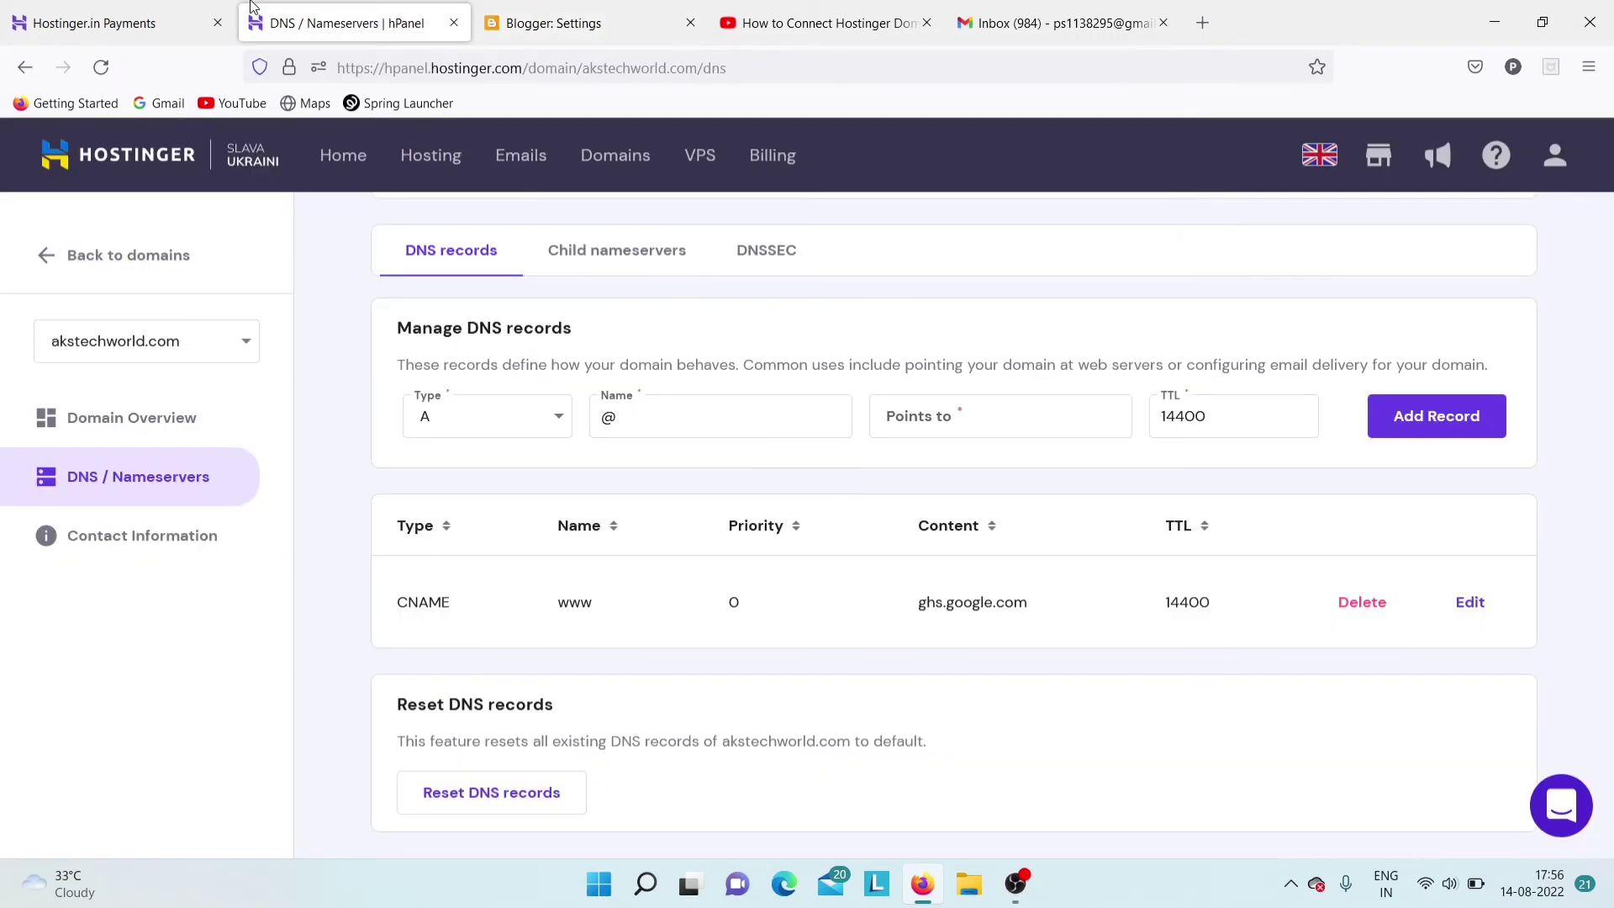
{"action": "left_click", "coordinate": [492, 420]}
{"action": "left_click", "coordinate": [482, 597]}
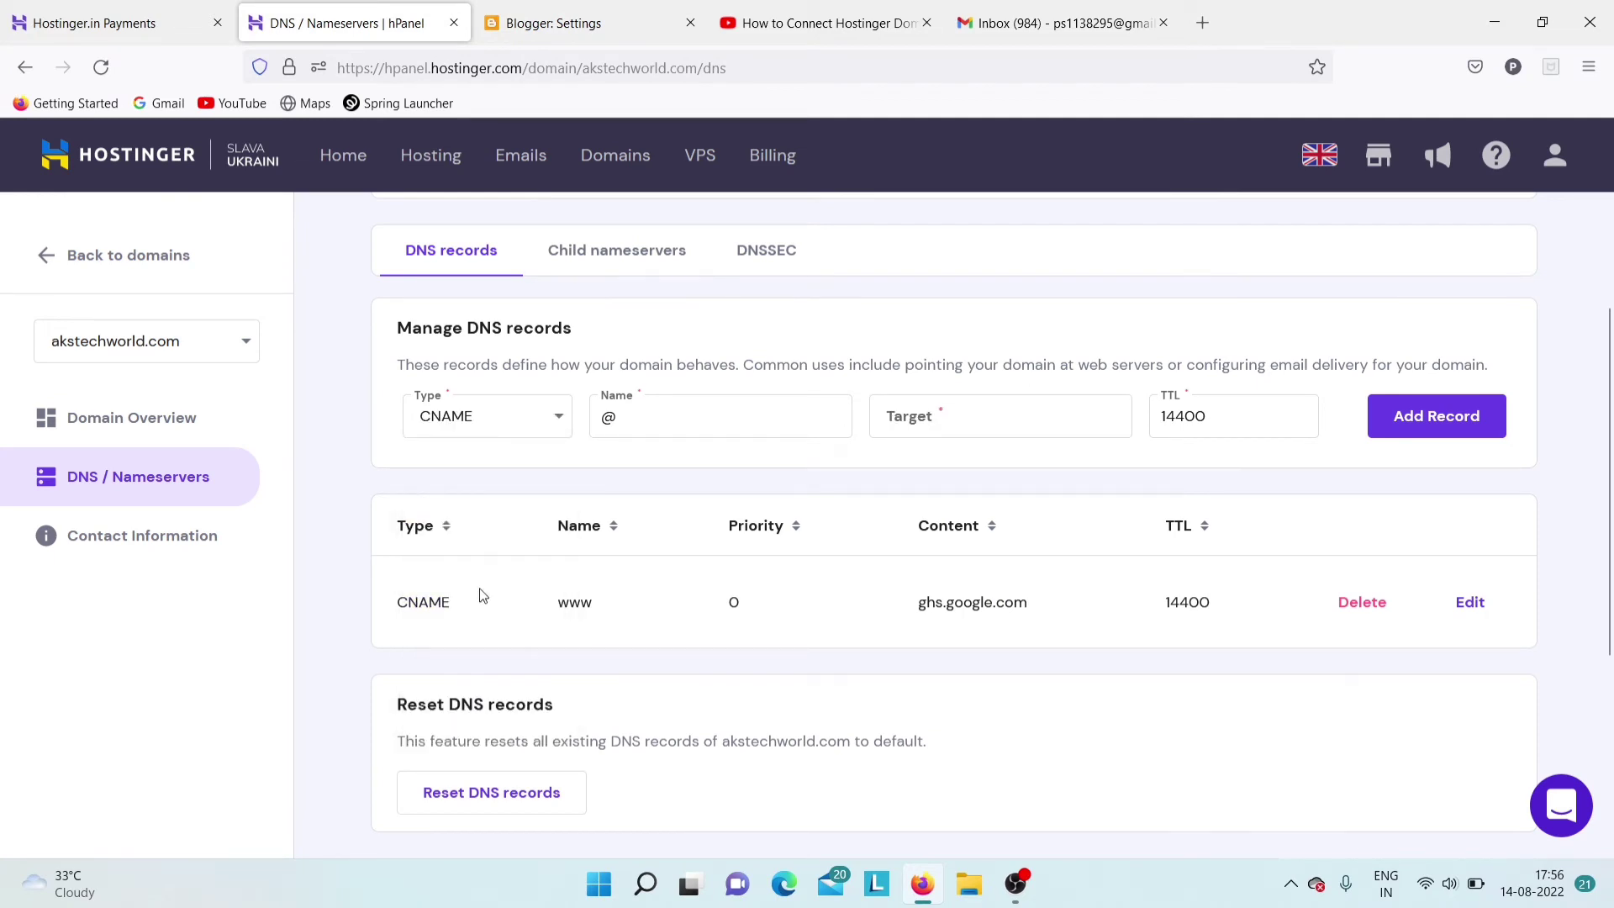
{"action": "left_click", "coordinate": [689, 422]}
{"action": "key", "text": "BackSpace"}
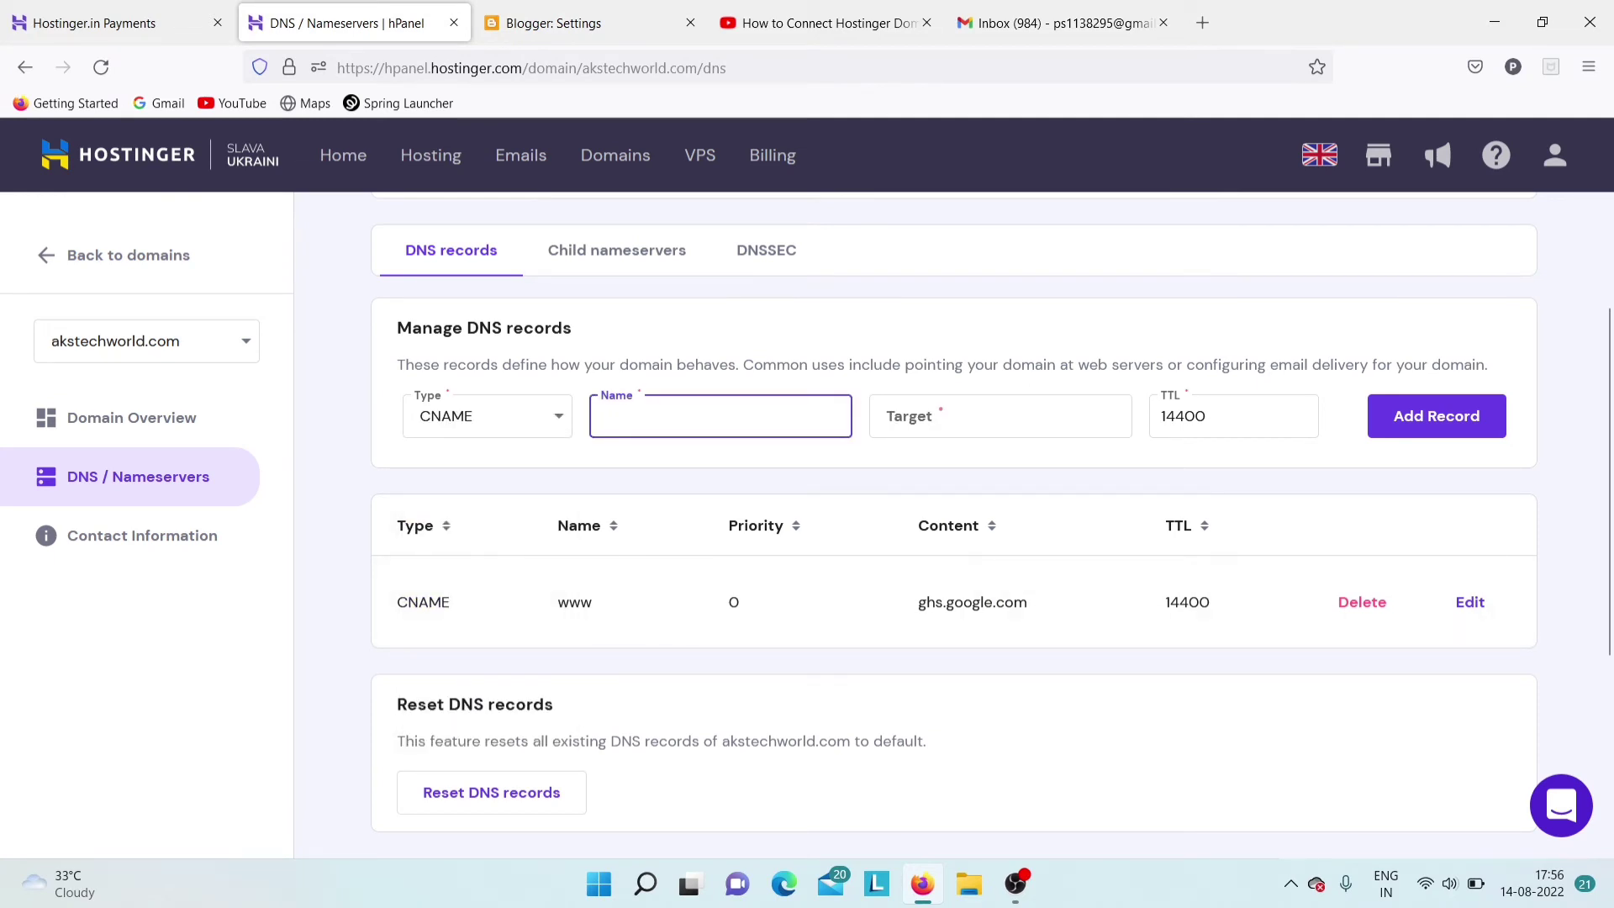
{"action": "key", "text": "ctrl+v"}
Copy the verification destination from Blogger into the second CNAME record's target and add the record in Hostinger
{"action": "left_click", "coordinate": [551, 16]}
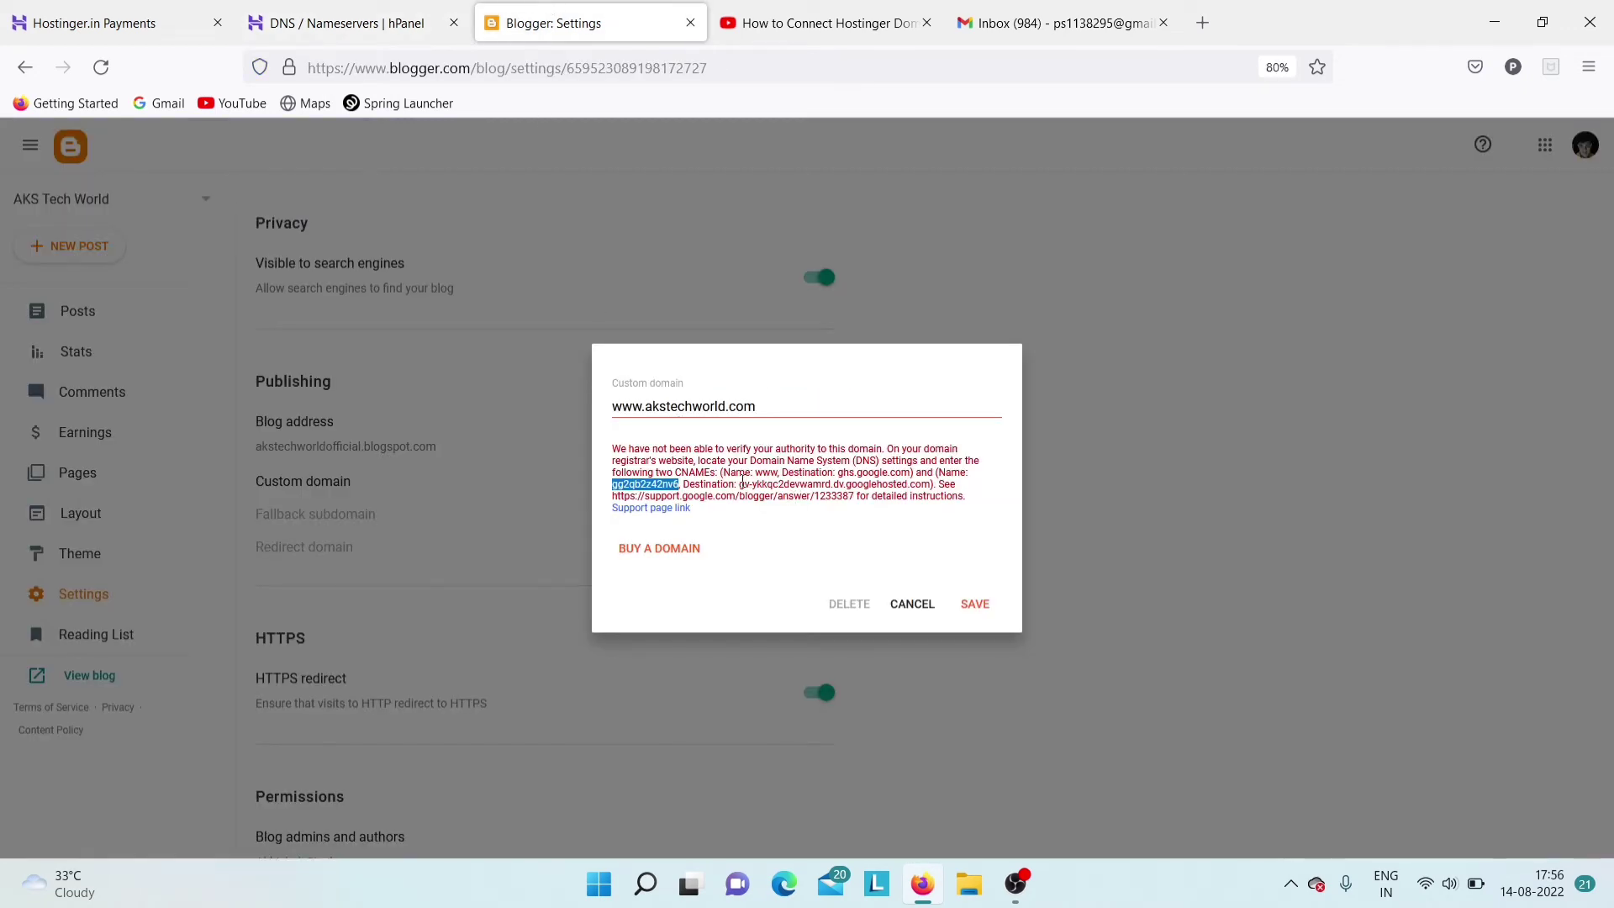
{"action": "left_click_drag", "start_coordinate": [739, 485], "coordinate": [930, 483]}
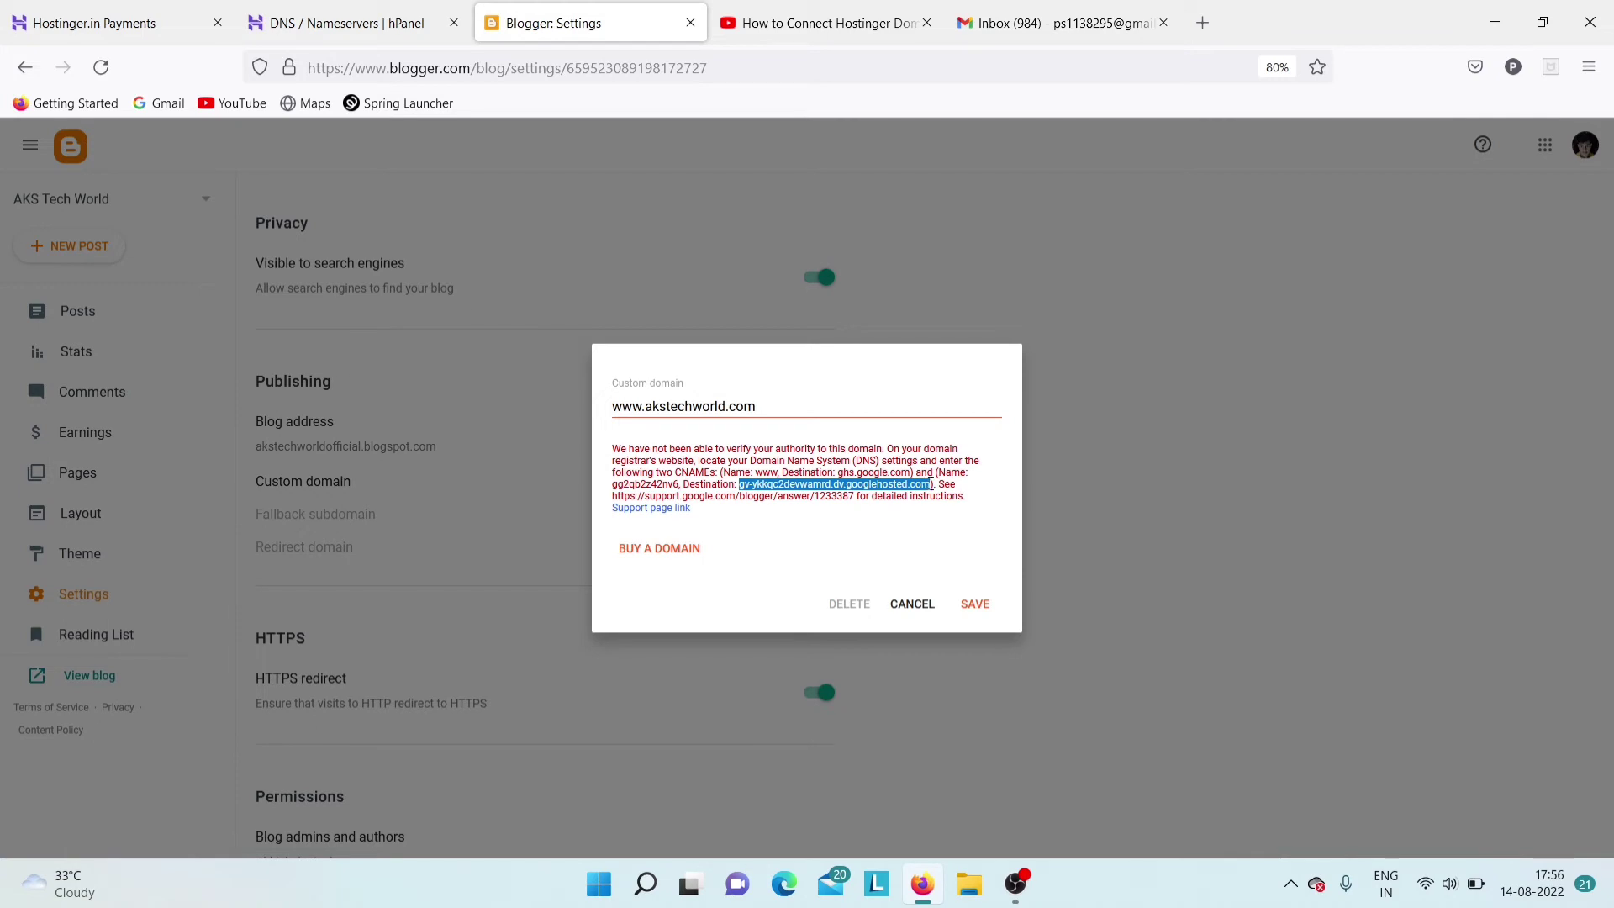
{"action": "left_click", "coordinate": [345, 22]}
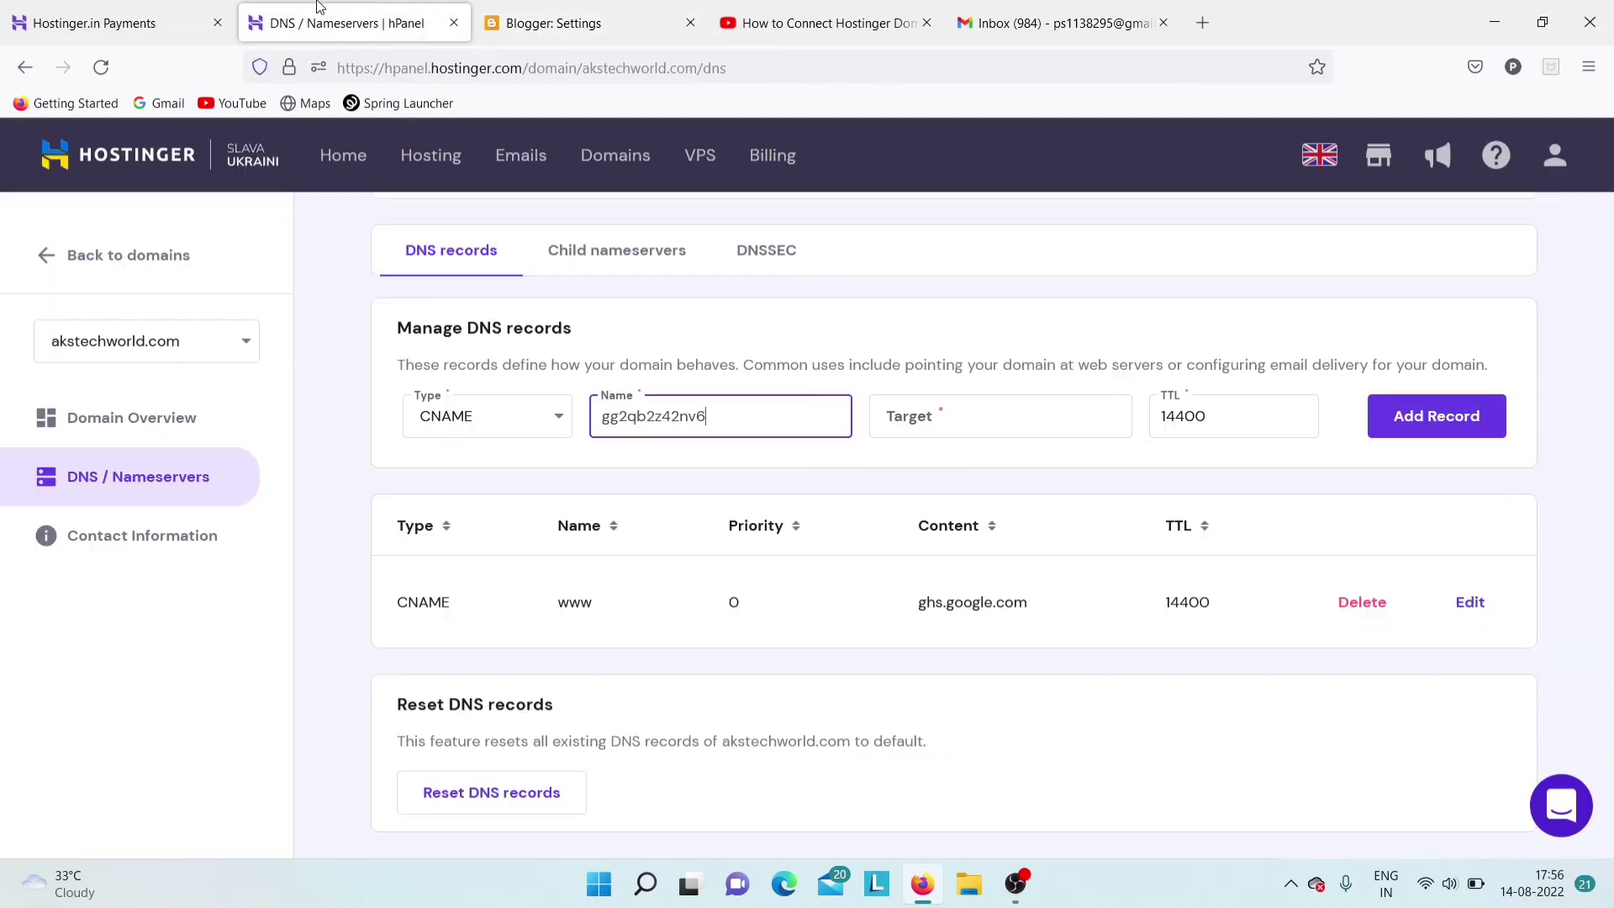
{"action": "left_click", "coordinate": [959, 415]}
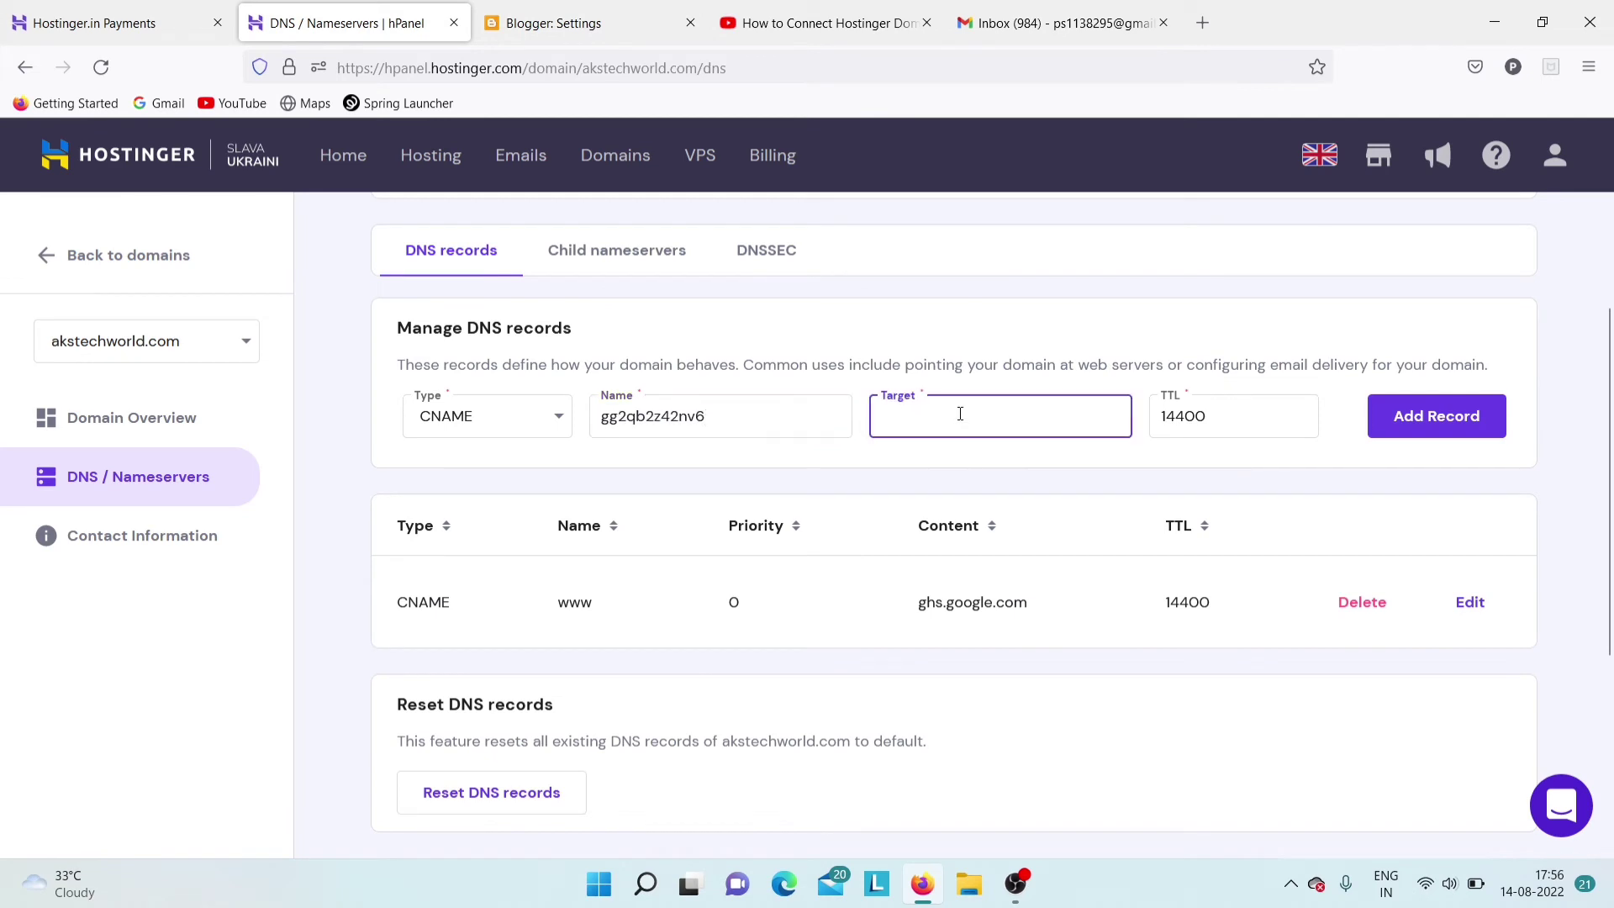
{"action": "key", "text": "ctrl+v"}
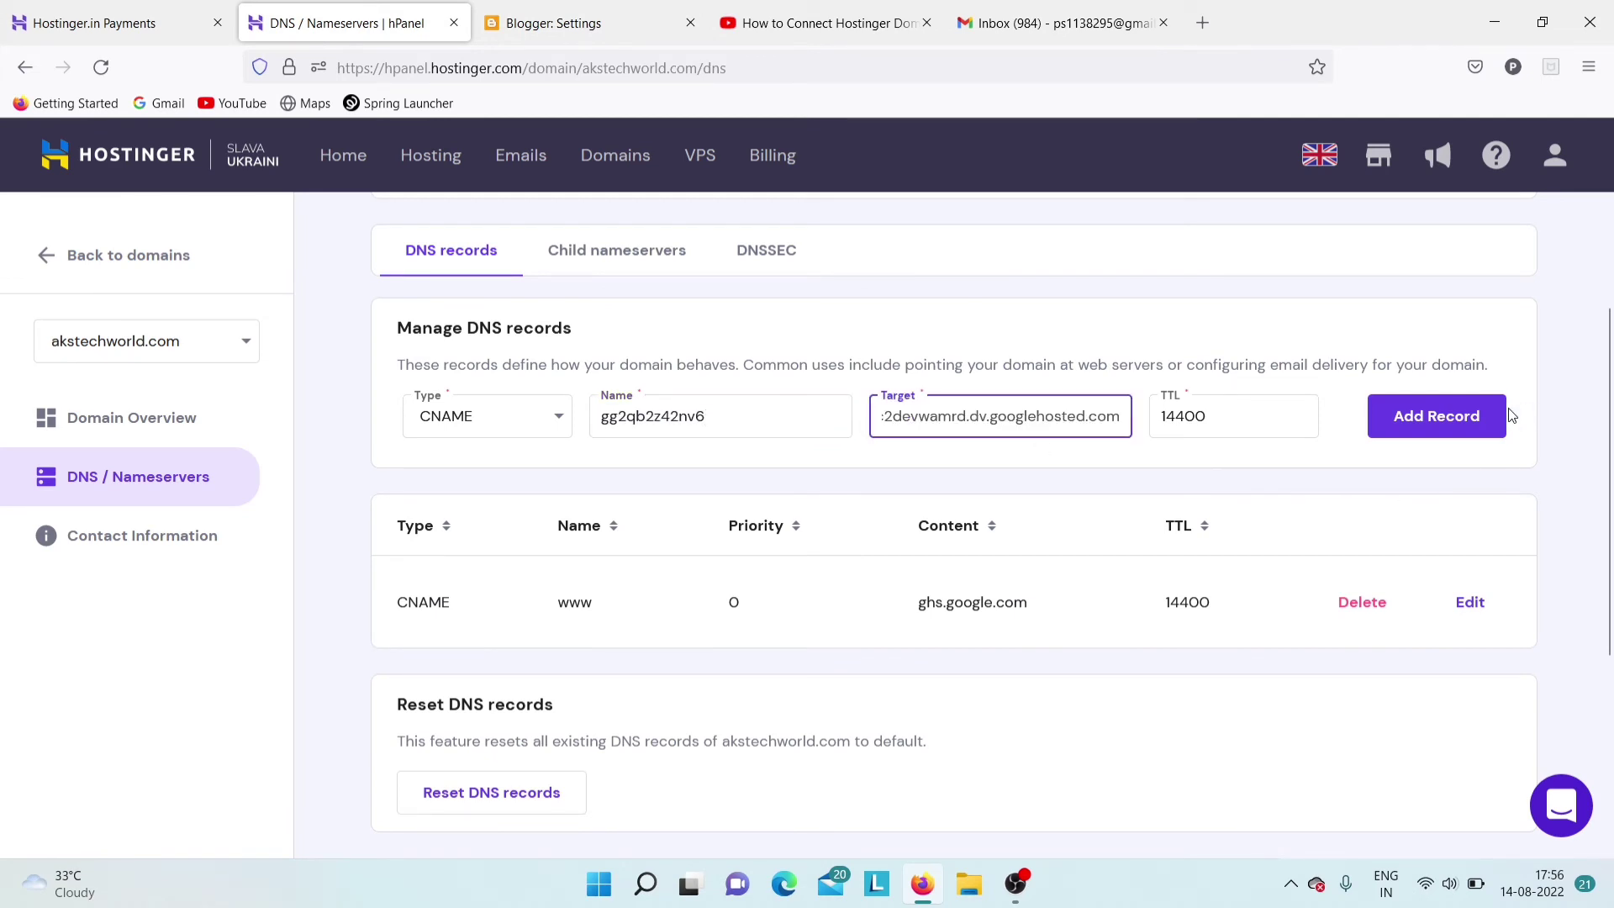
{"action": "left_click", "coordinate": [1475, 415]}
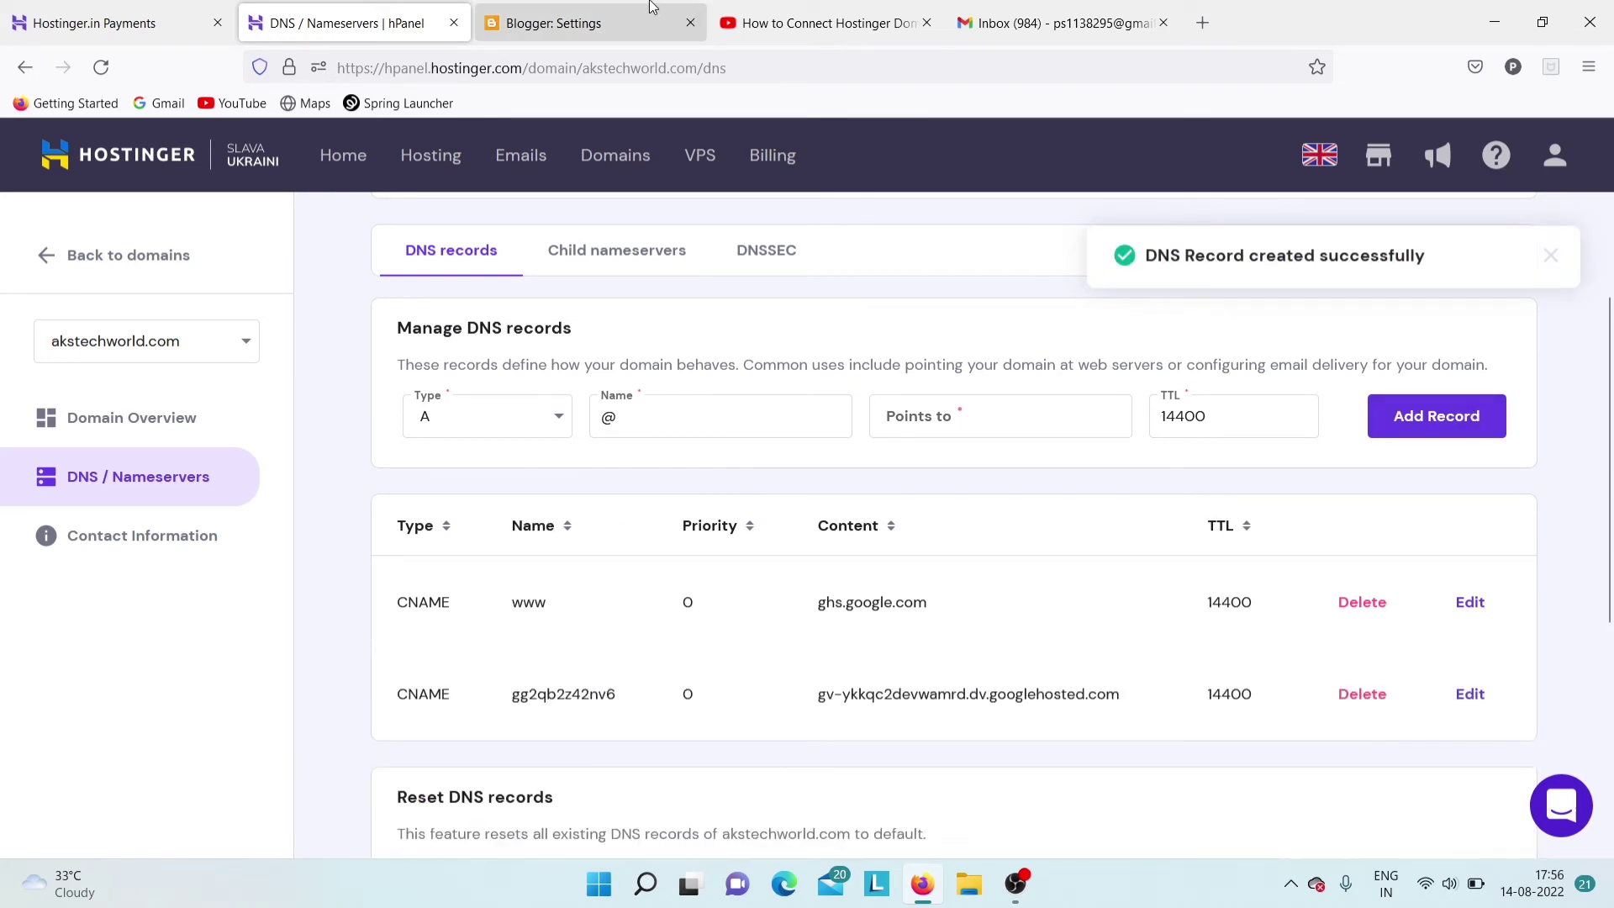
Open the Blogger help article at support.google.com/blogger/answer/1233387 in a new browser tab
{"action": "left_click", "coordinate": [596, 7]}
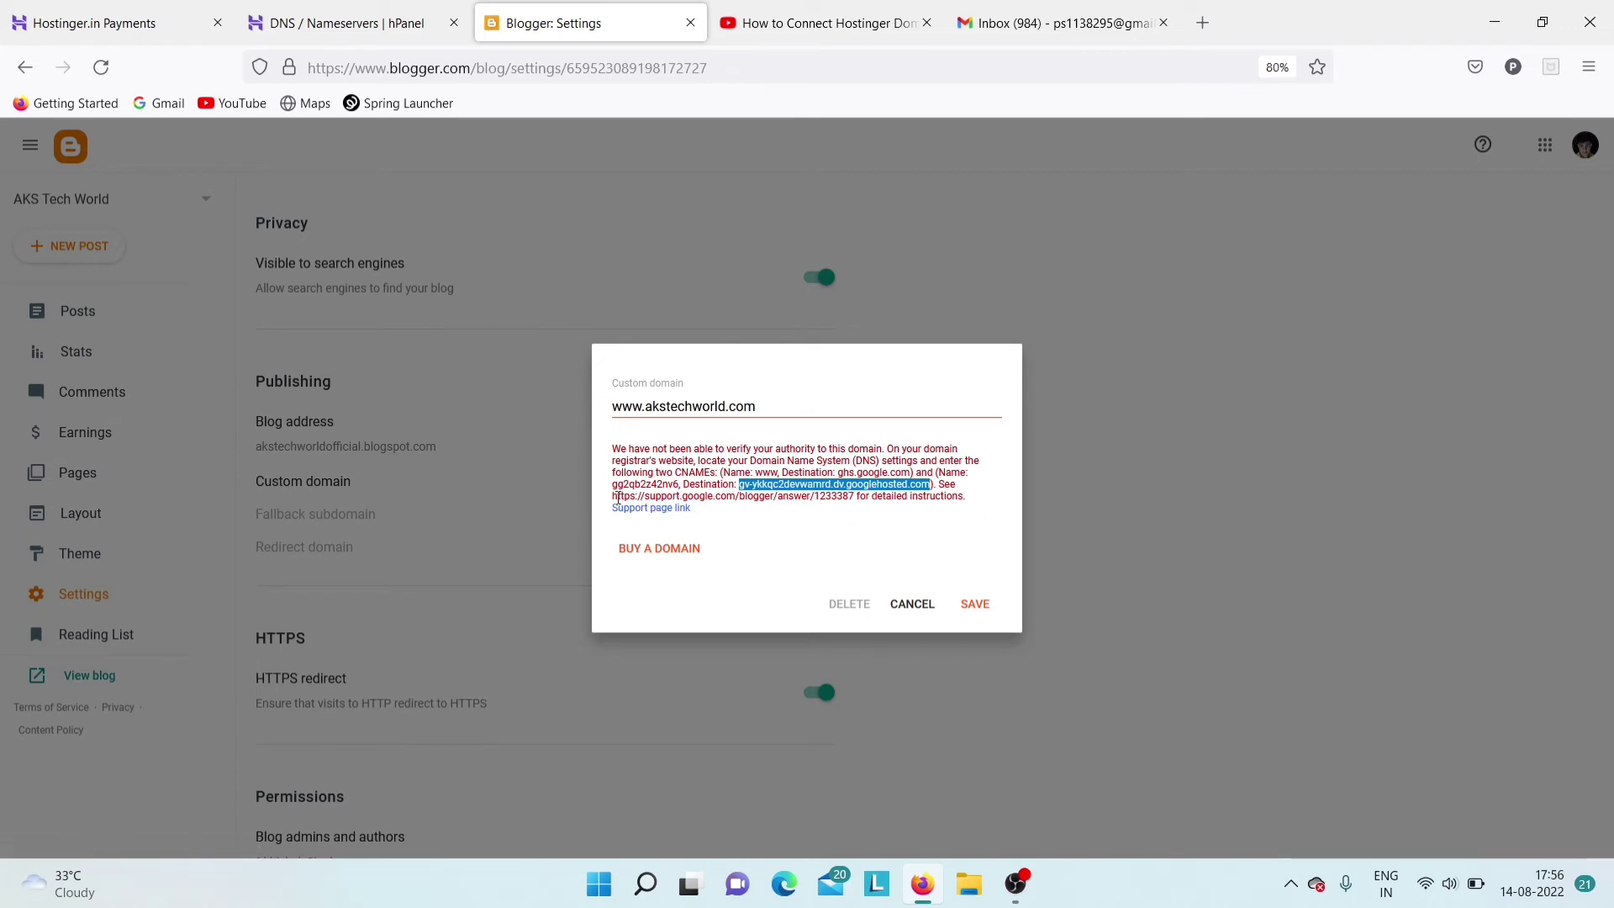
{"action": "left_click_drag", "start_coordinate": [615, 497], "coordinate": [857, 496]}
{"action": "key", "text": "ctrl+c"}
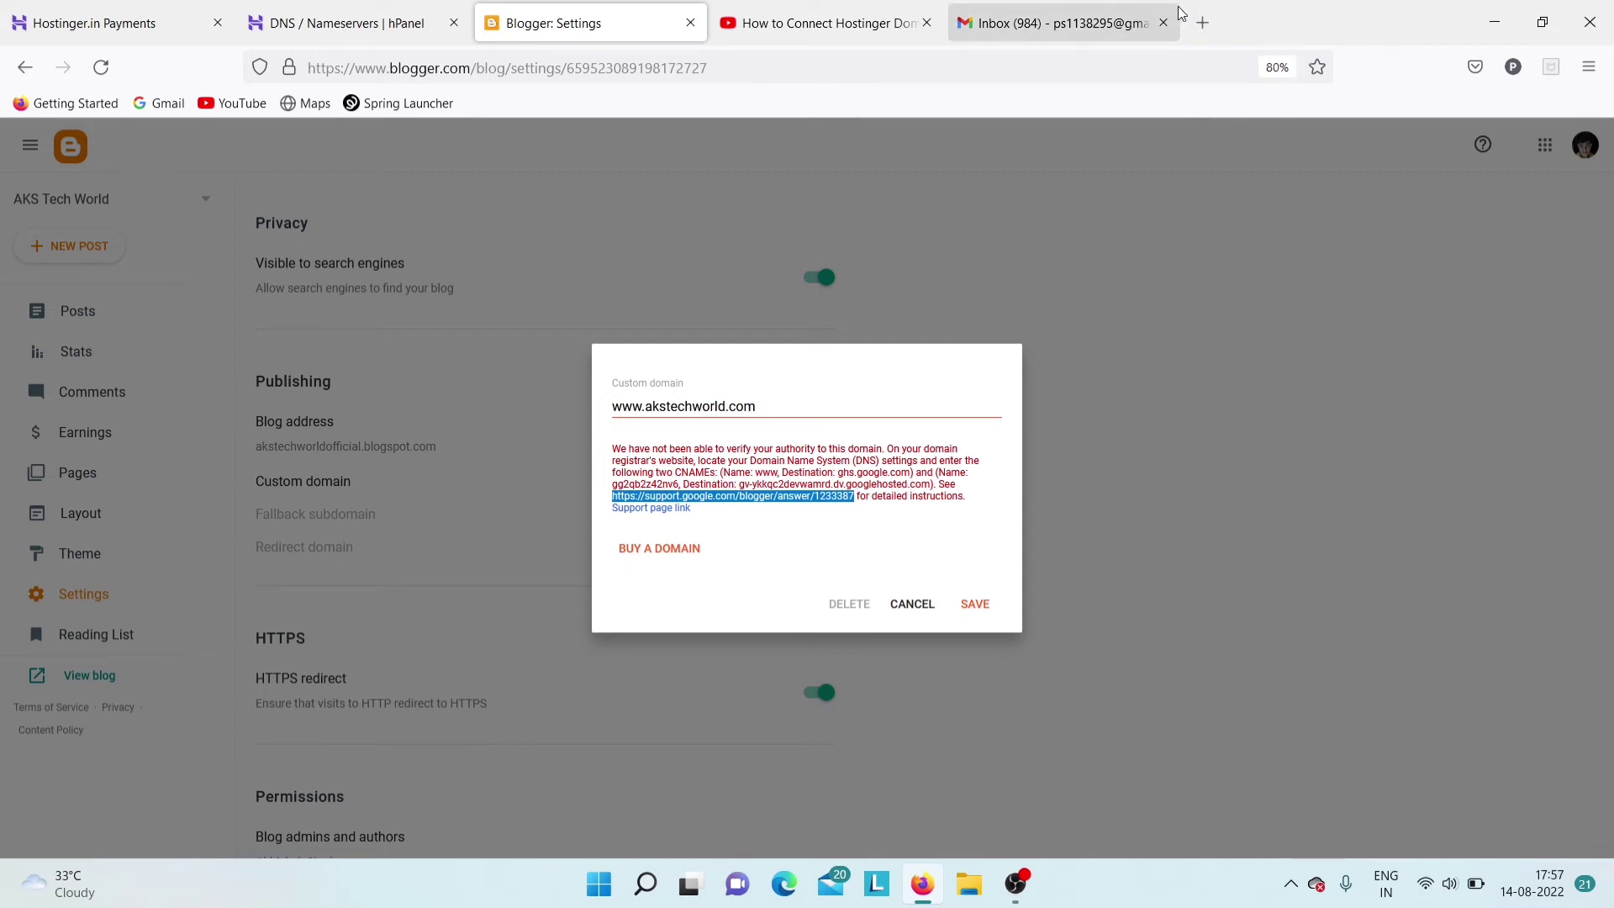
{"action": "left_click", "coordinate": [1203, 22]}
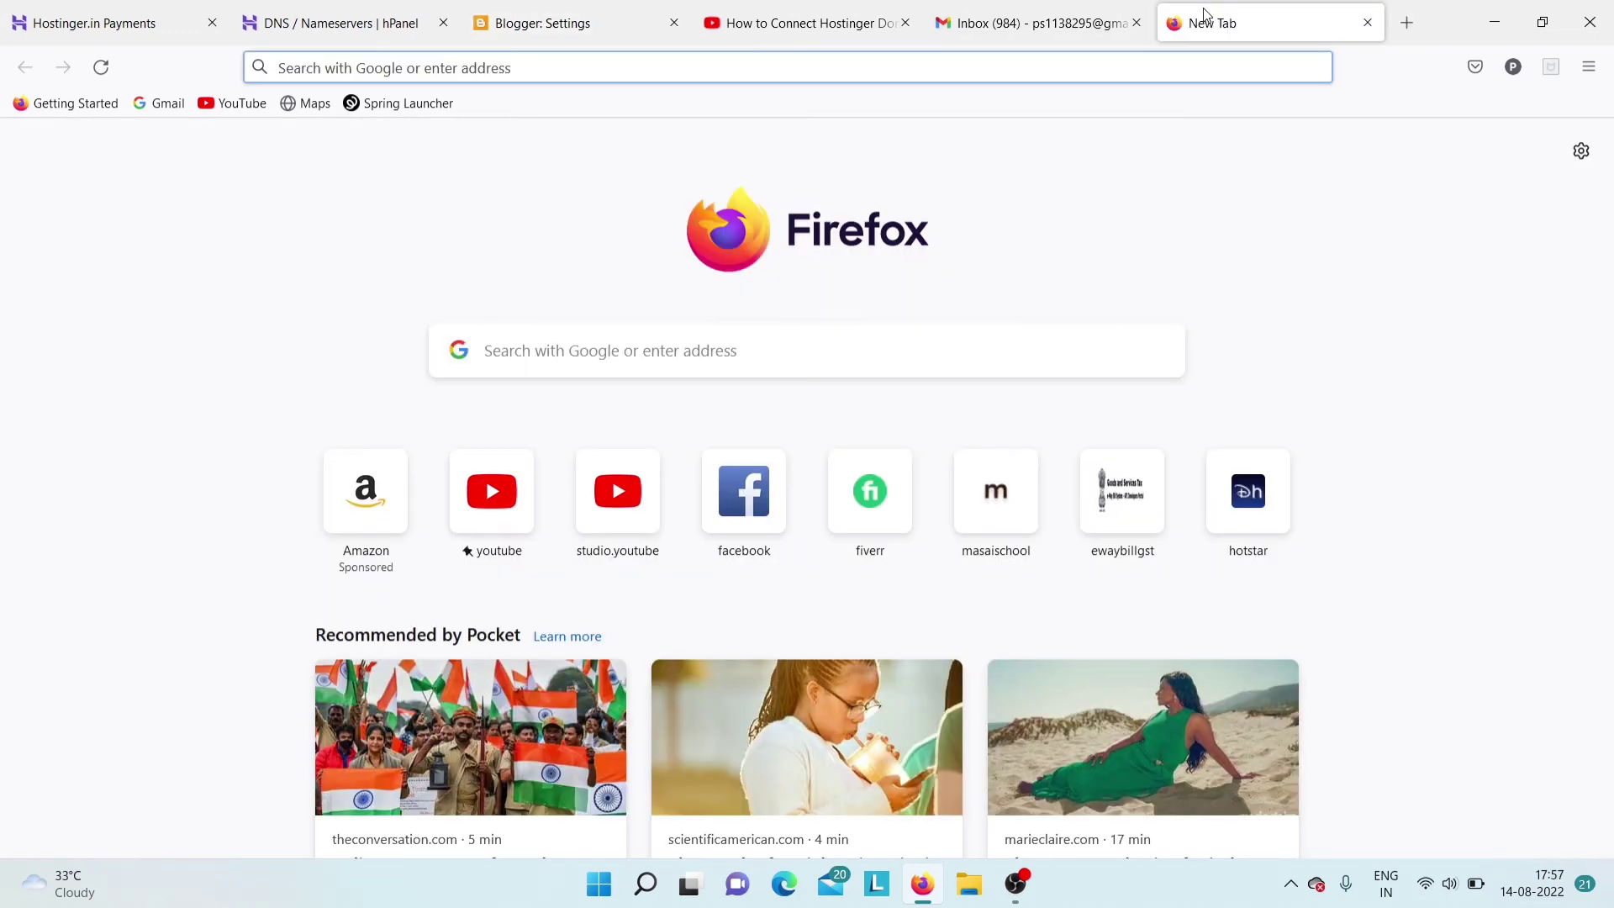
{"action": "key", "text": "ctrl+v"}
{"action": "key", "text": "Return"}
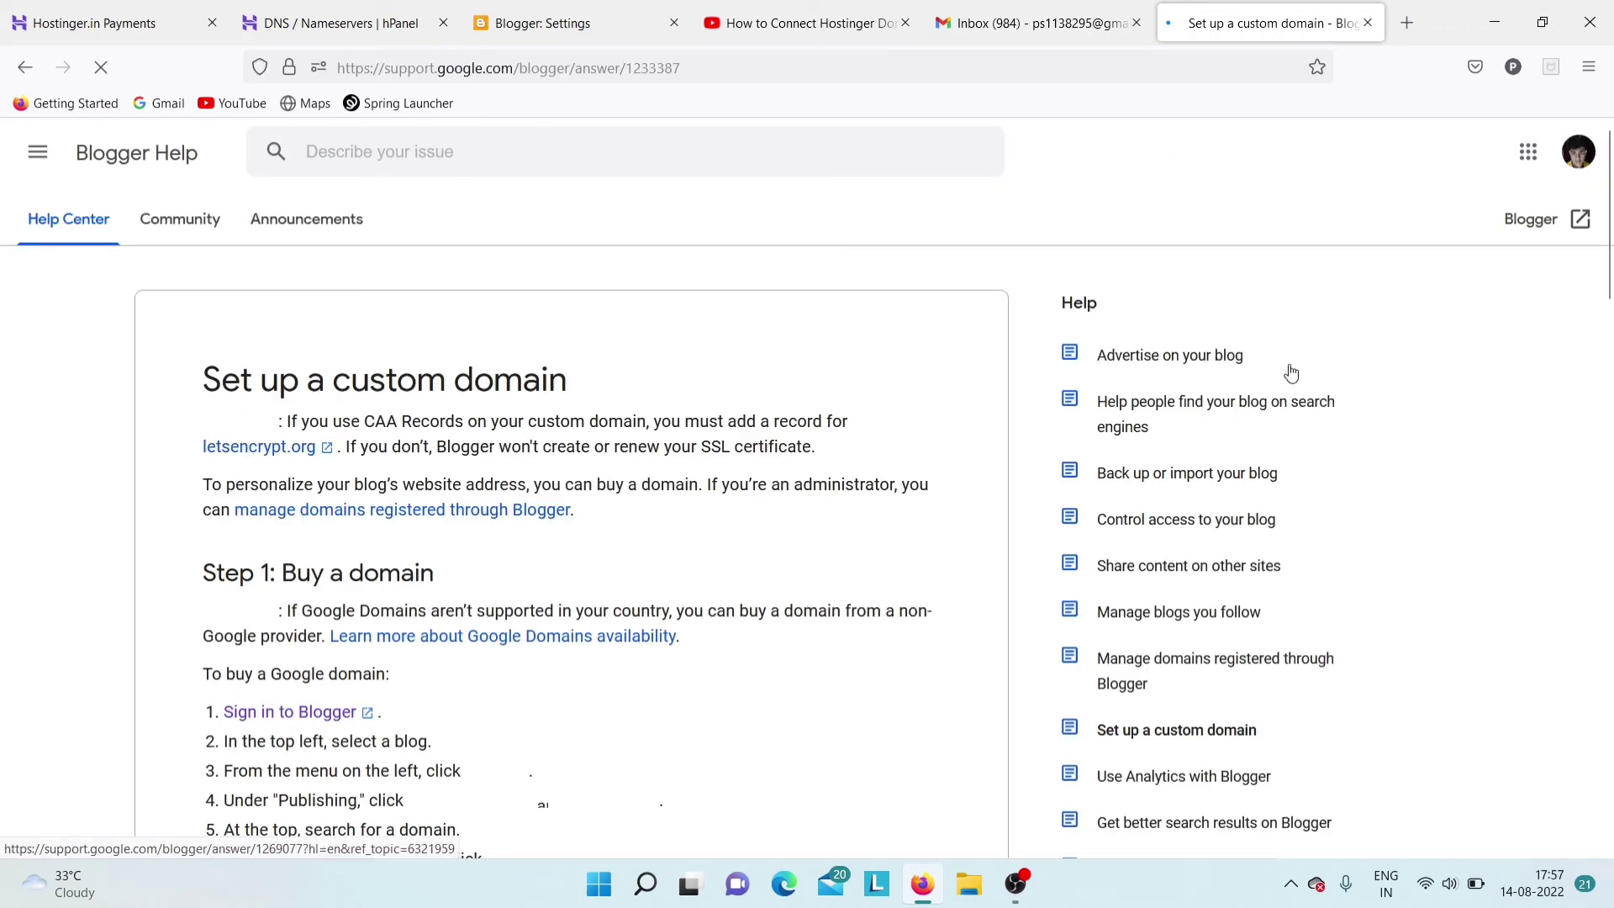
Copy the first Google IP, 216.239.32.21, from the Blogger help article and add it in Hostinger as an A record named @
{"action": "left_click_drag", "start_coordinate": [1608, 257], "coordinate": [1610, 552]}
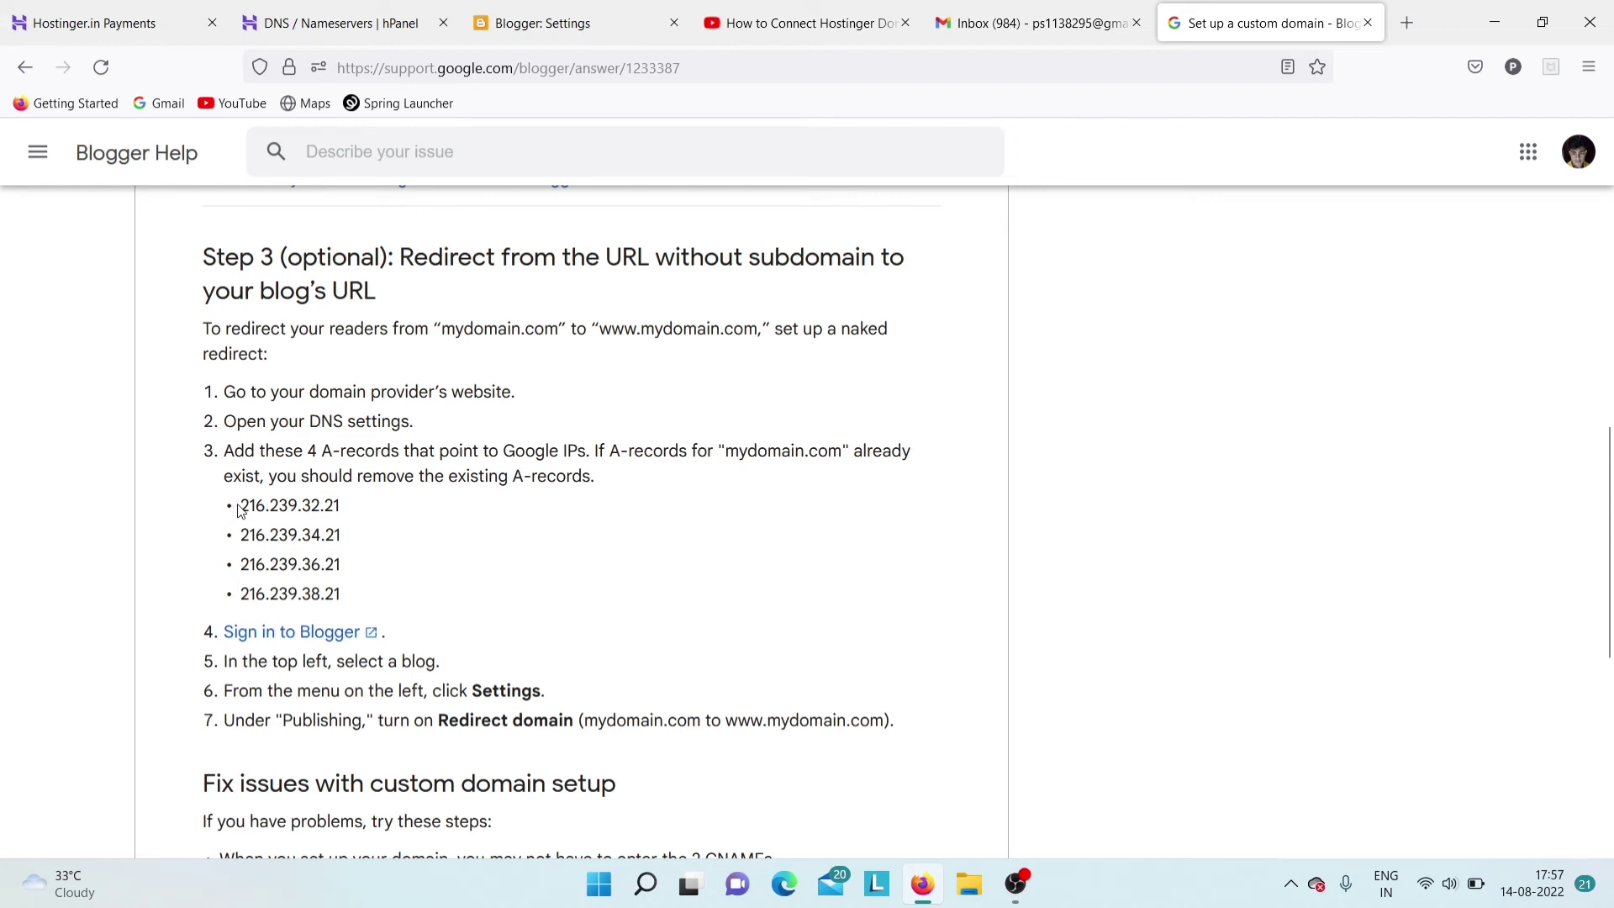
{"action": "left_click_drag", "start_coordinate": [240, 507], "coordinate": [354, 523]}
{"action": "key", "text": "ctrl+c"}
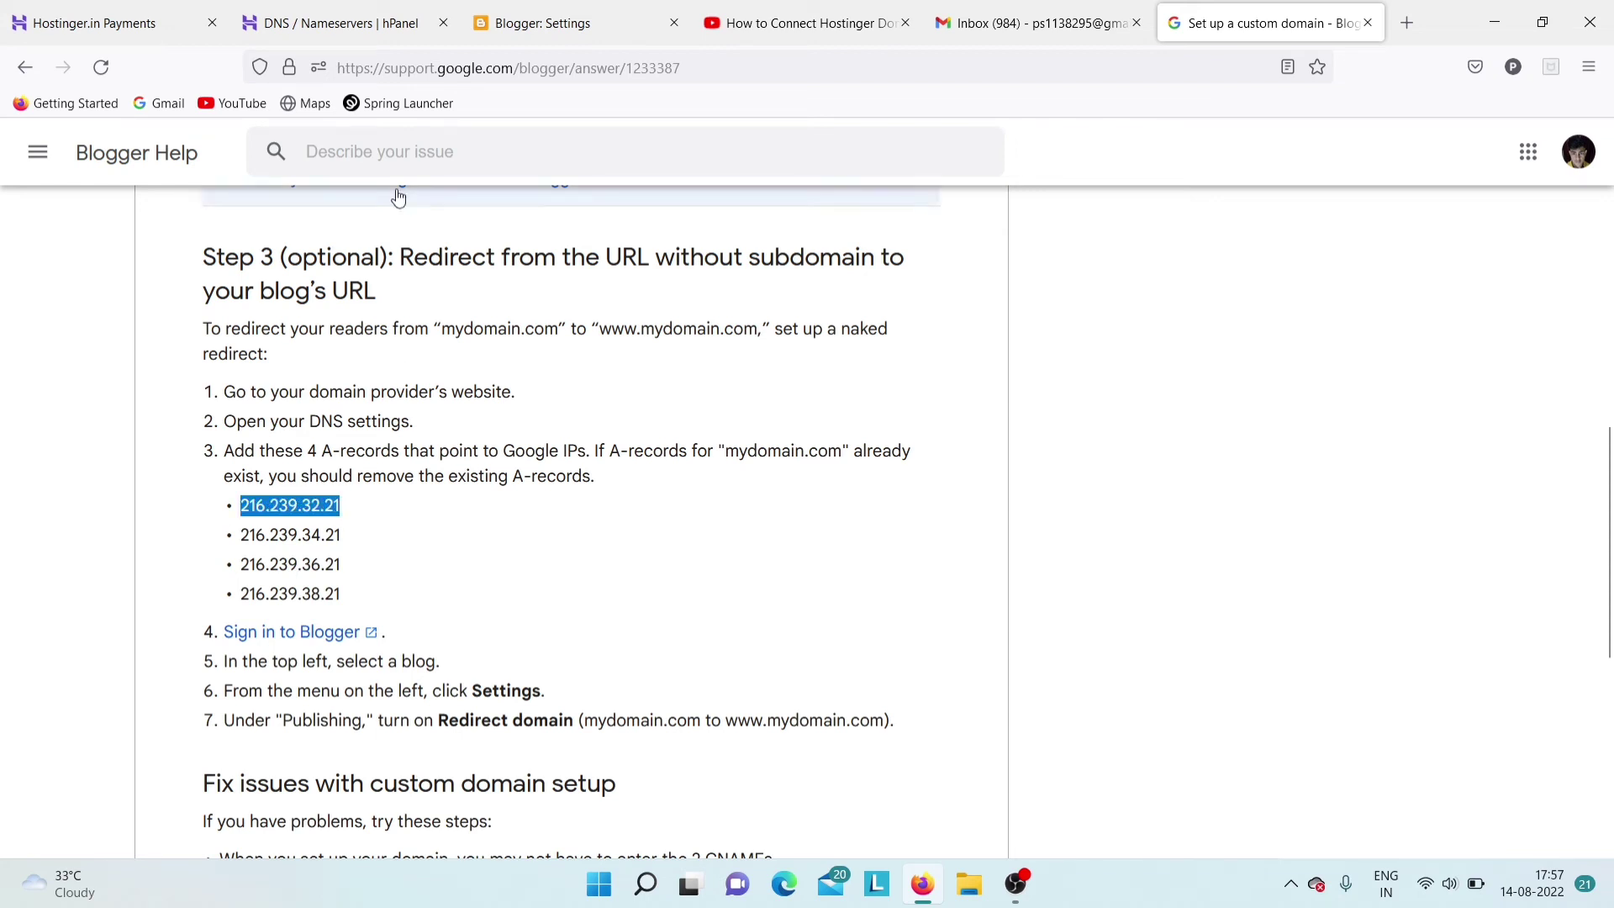
{"action": "left_click", "coordinate": [329, 13]}
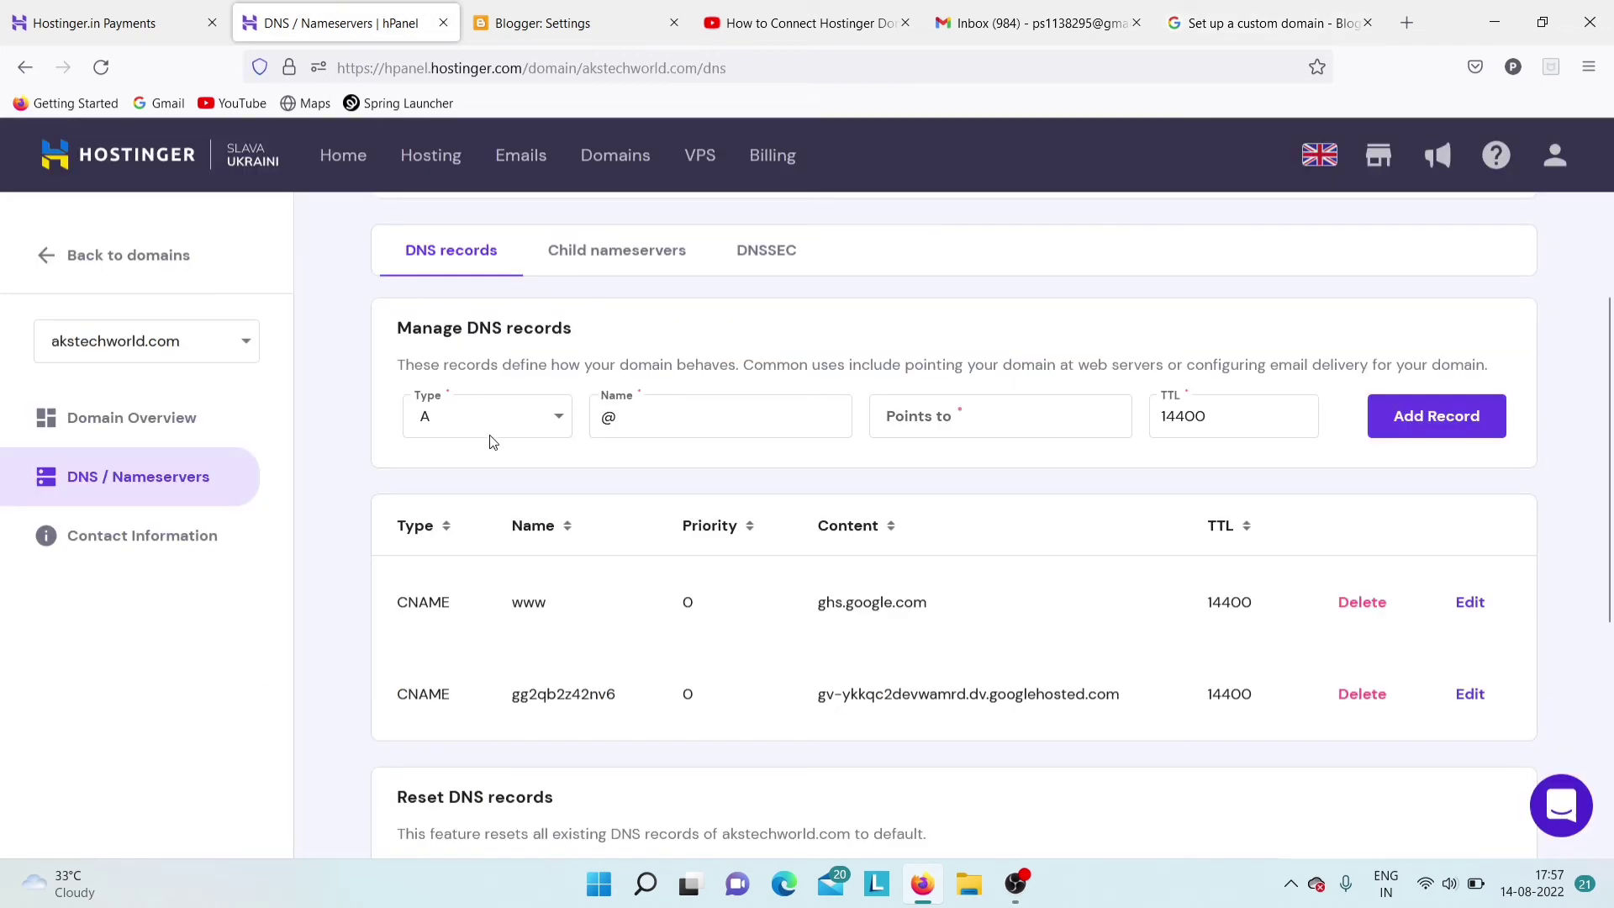
{"action": "left_click", "coordinate": [650, 417]}
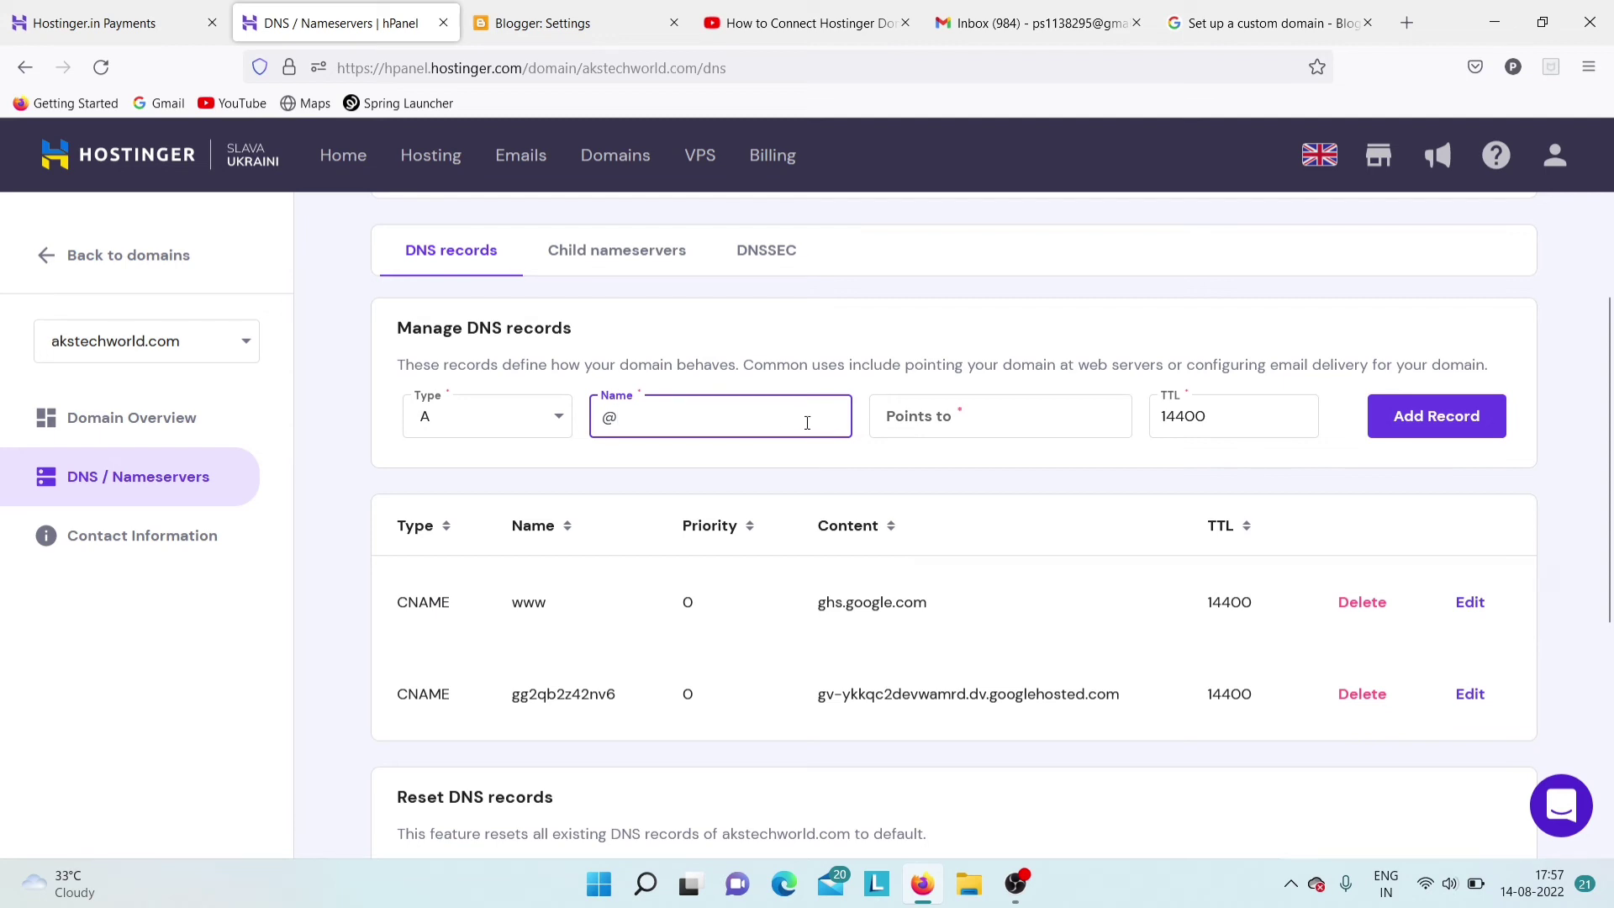
{"action": "left_click", "coordinate": [1019, 414]}
{"action": "key", "text": "ctrl+v"}
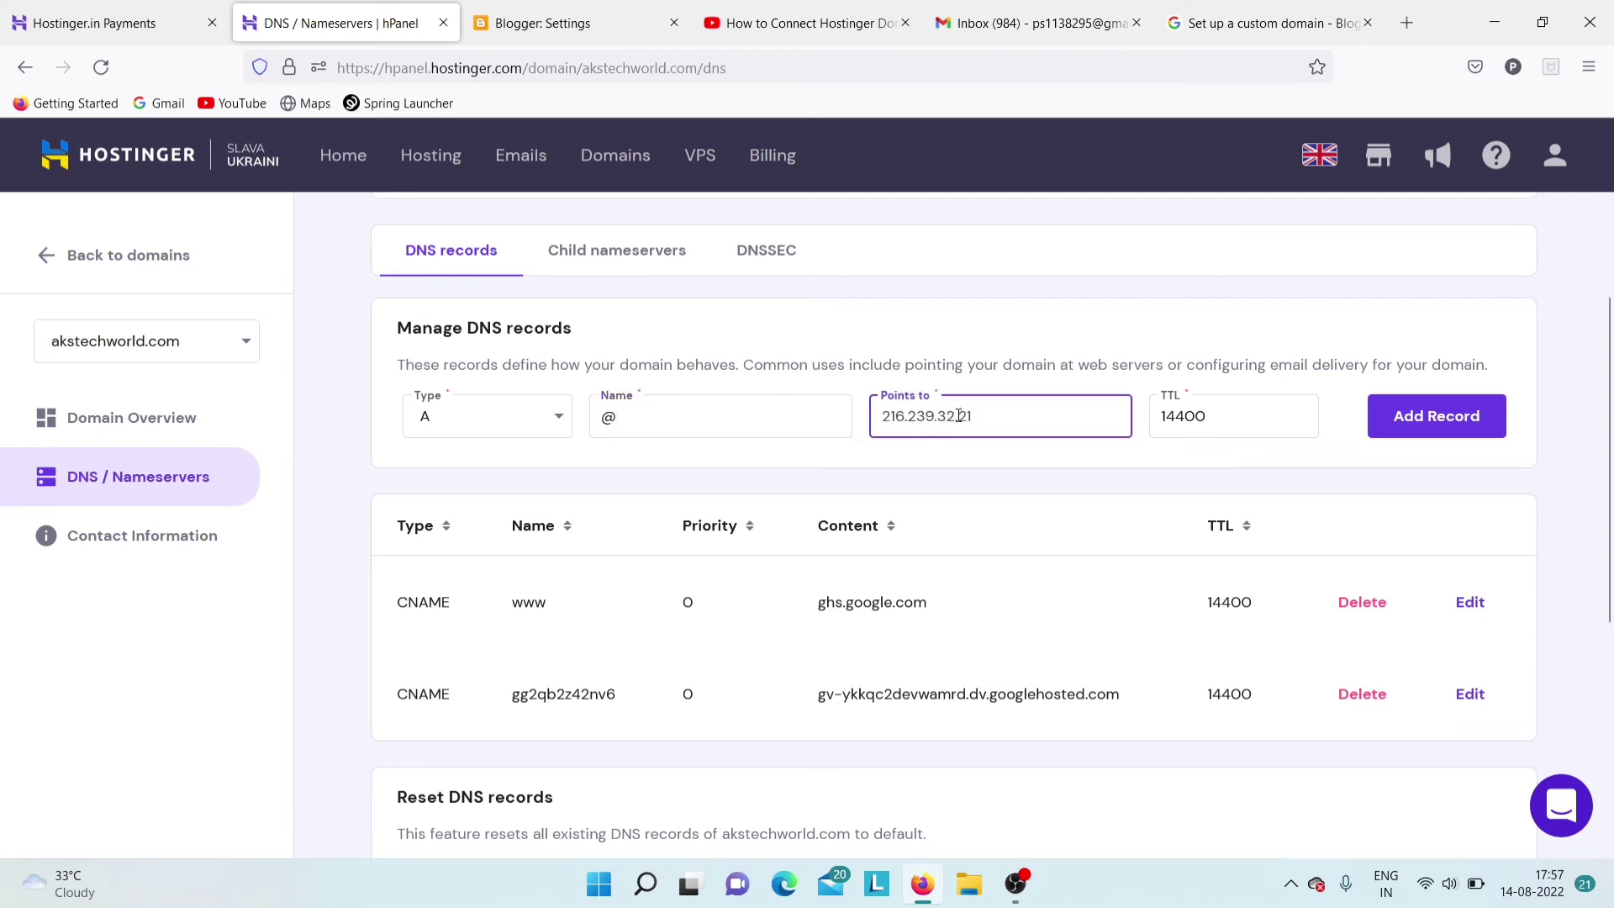
{"action": "left_click", "coordinate": [1416, 418]}
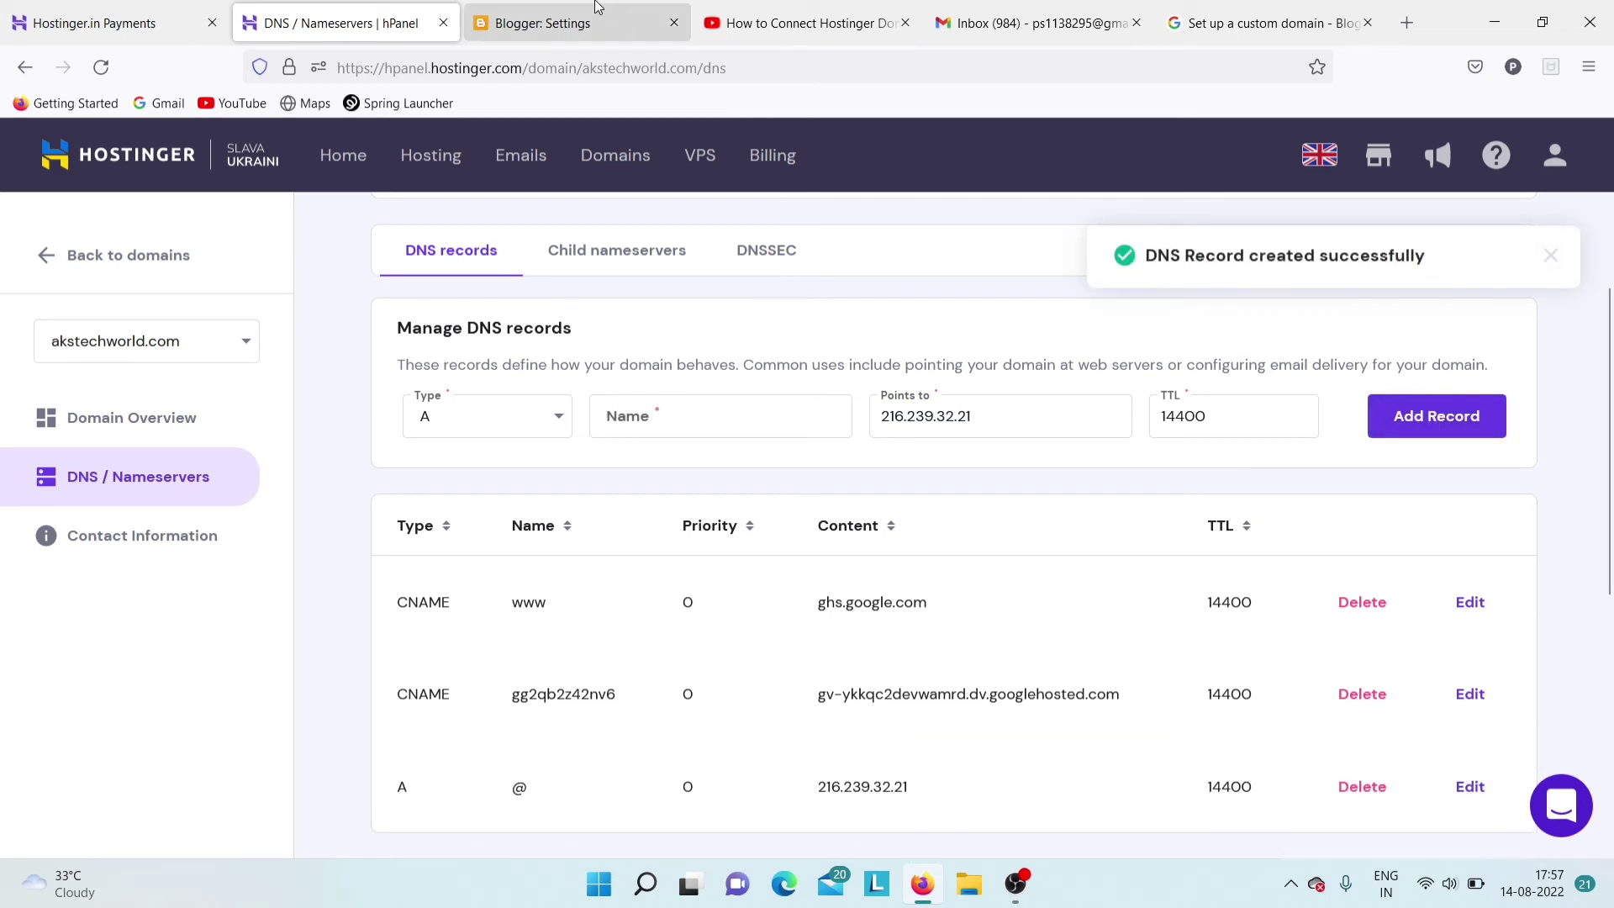
Copy 216.239.34.21 from the help article and enter it as the target of a second A record in Hostinger
{"action": "left_click", "coordinate": [1201, 8]}
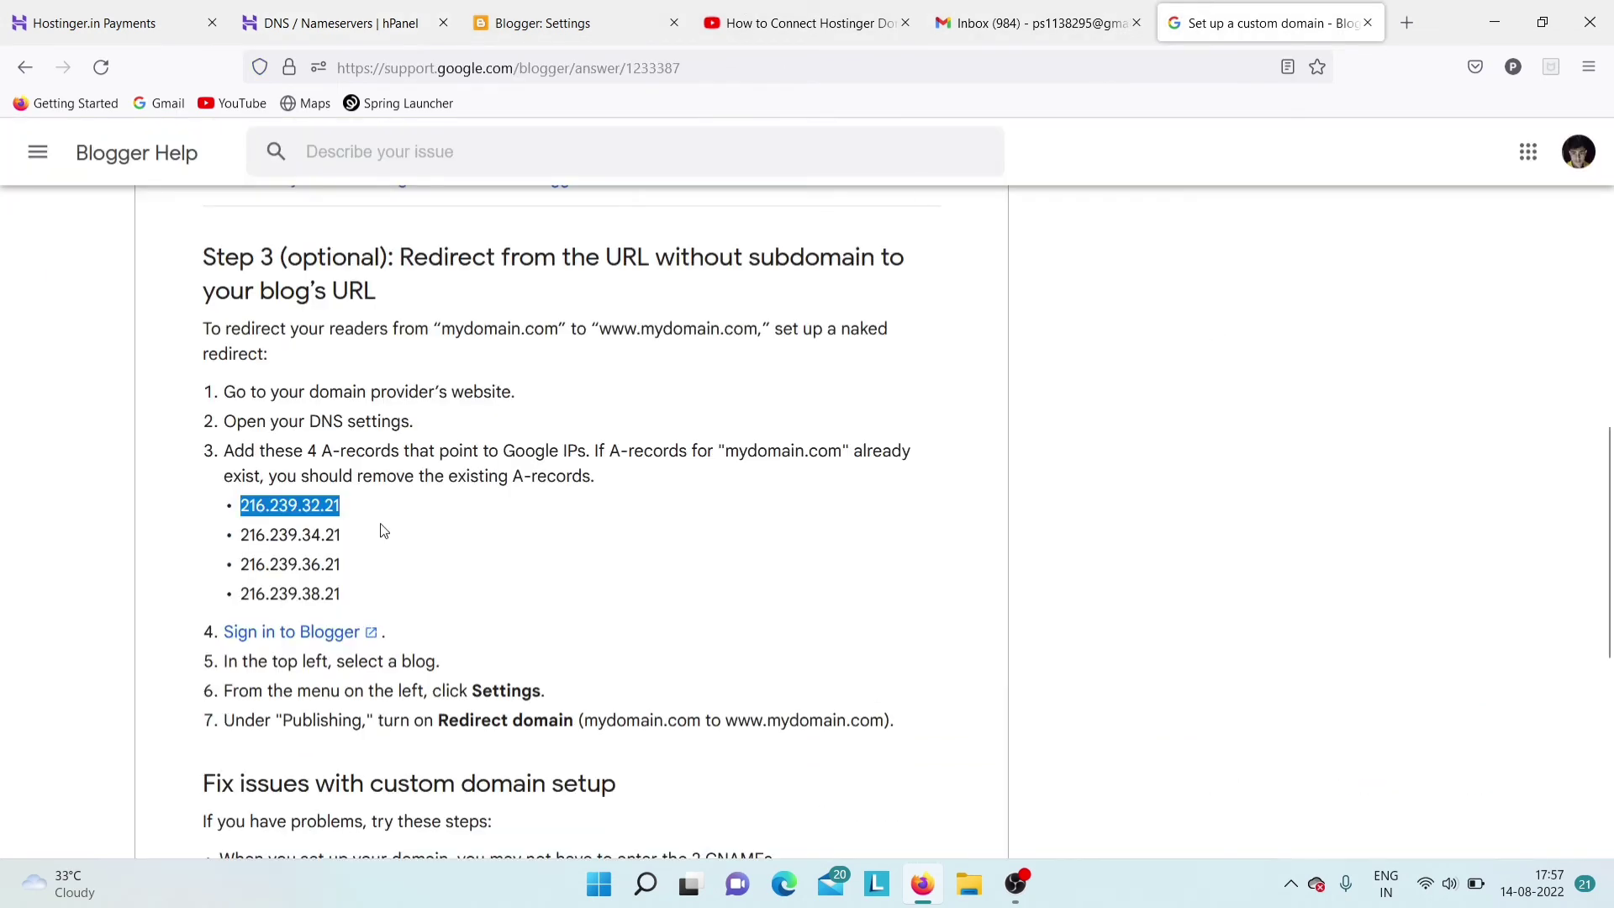
{"action": "left_click_drag", "start_coordinate": [243, 534], "coordinate": [353, 529]}
{"action": "key", "text": "ctrl+c"}
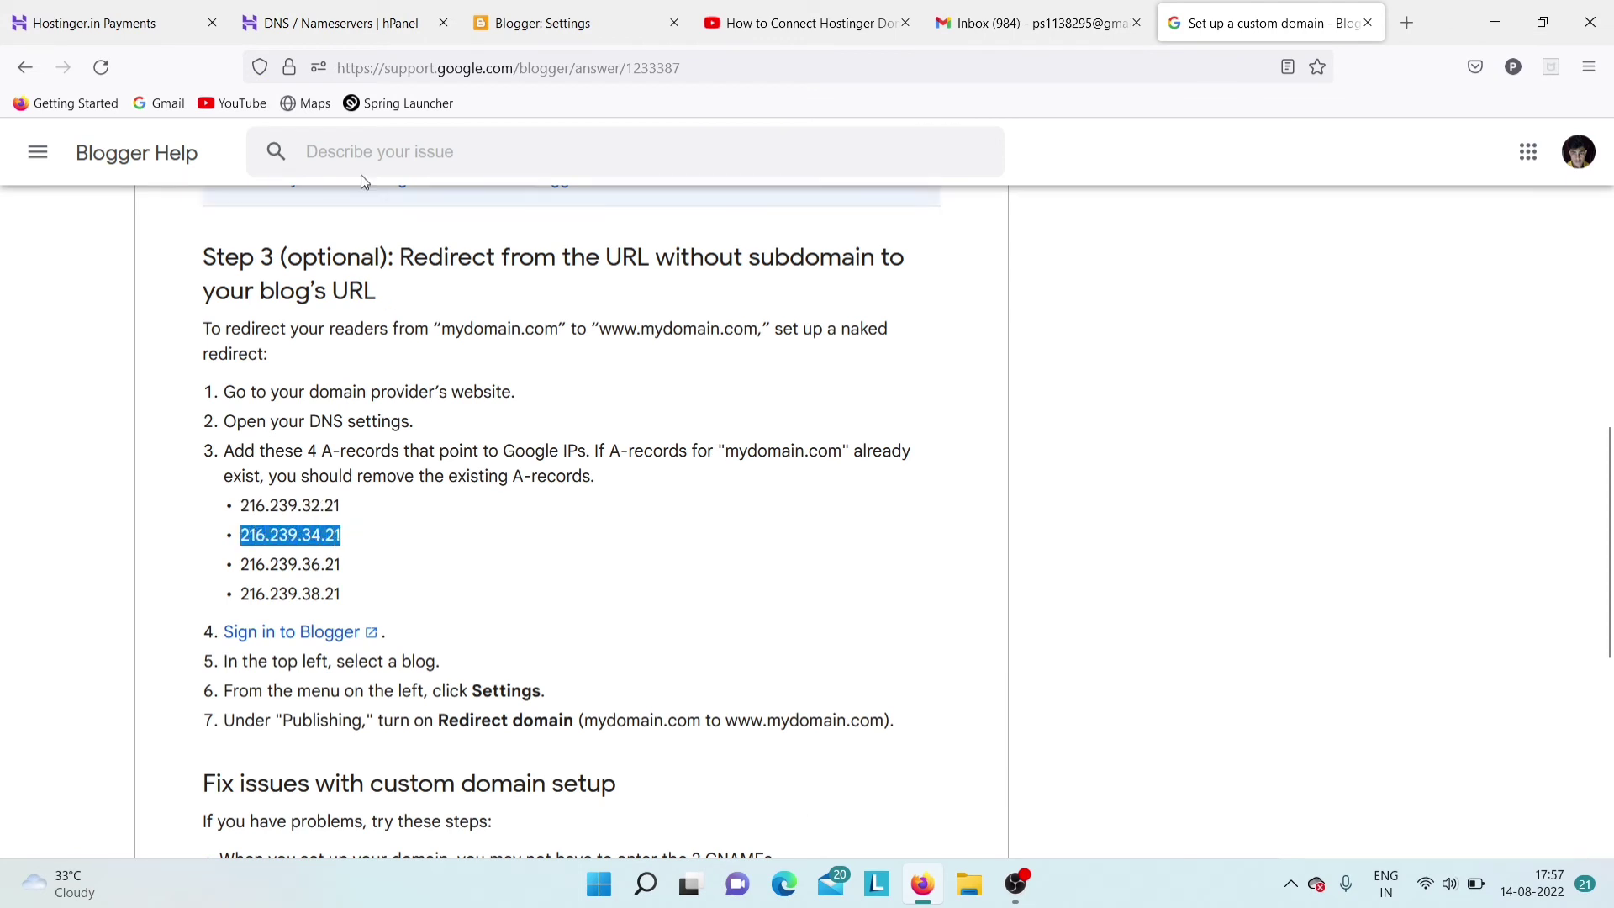
{"action": "left_click", "coordinate": [340, 22]}
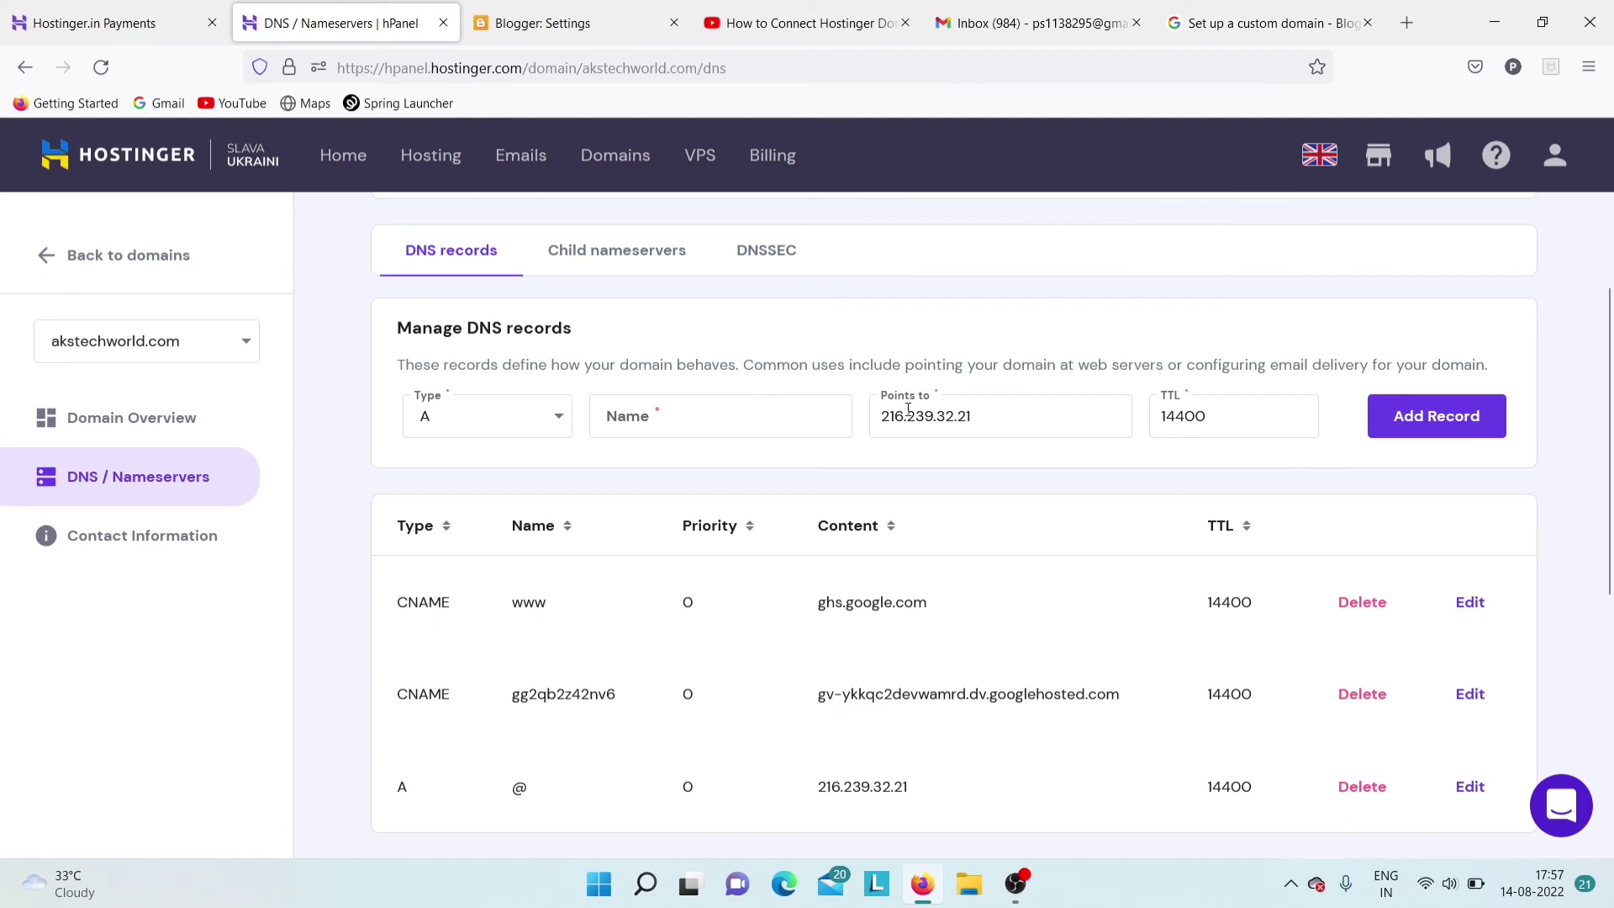
{"action": "left_click", "coordinate": [1005, 416]}
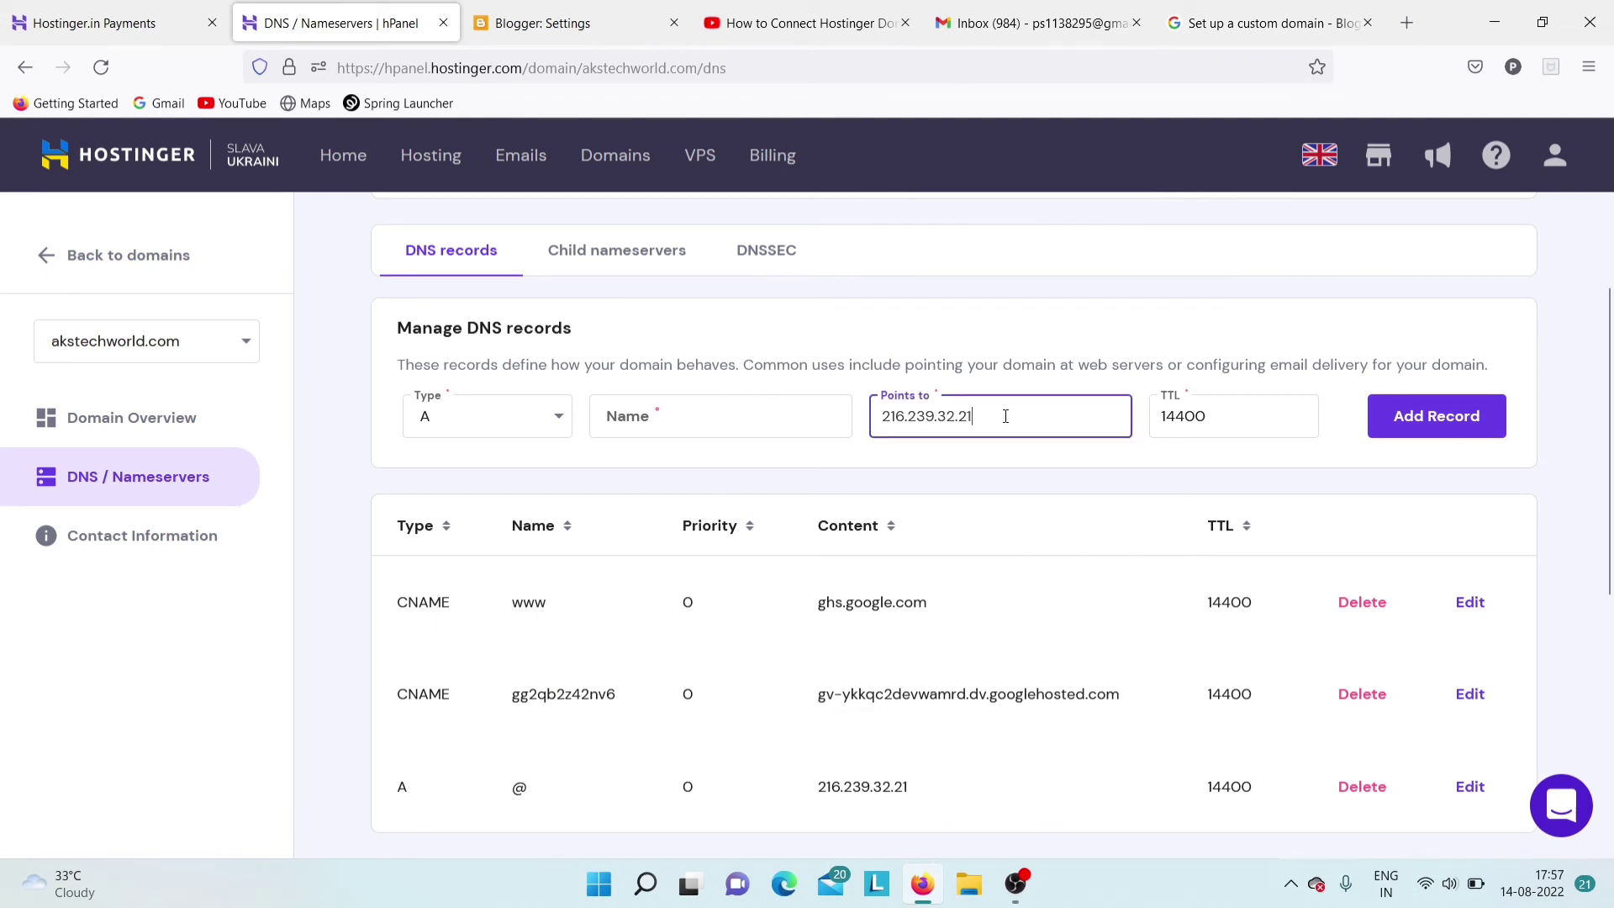
{"action": "key", "text": "ctrl+a"}
{"action": "key", "text": "ctrl+v"}
{"action": "left_click", "coordinate": [1391, 429]}
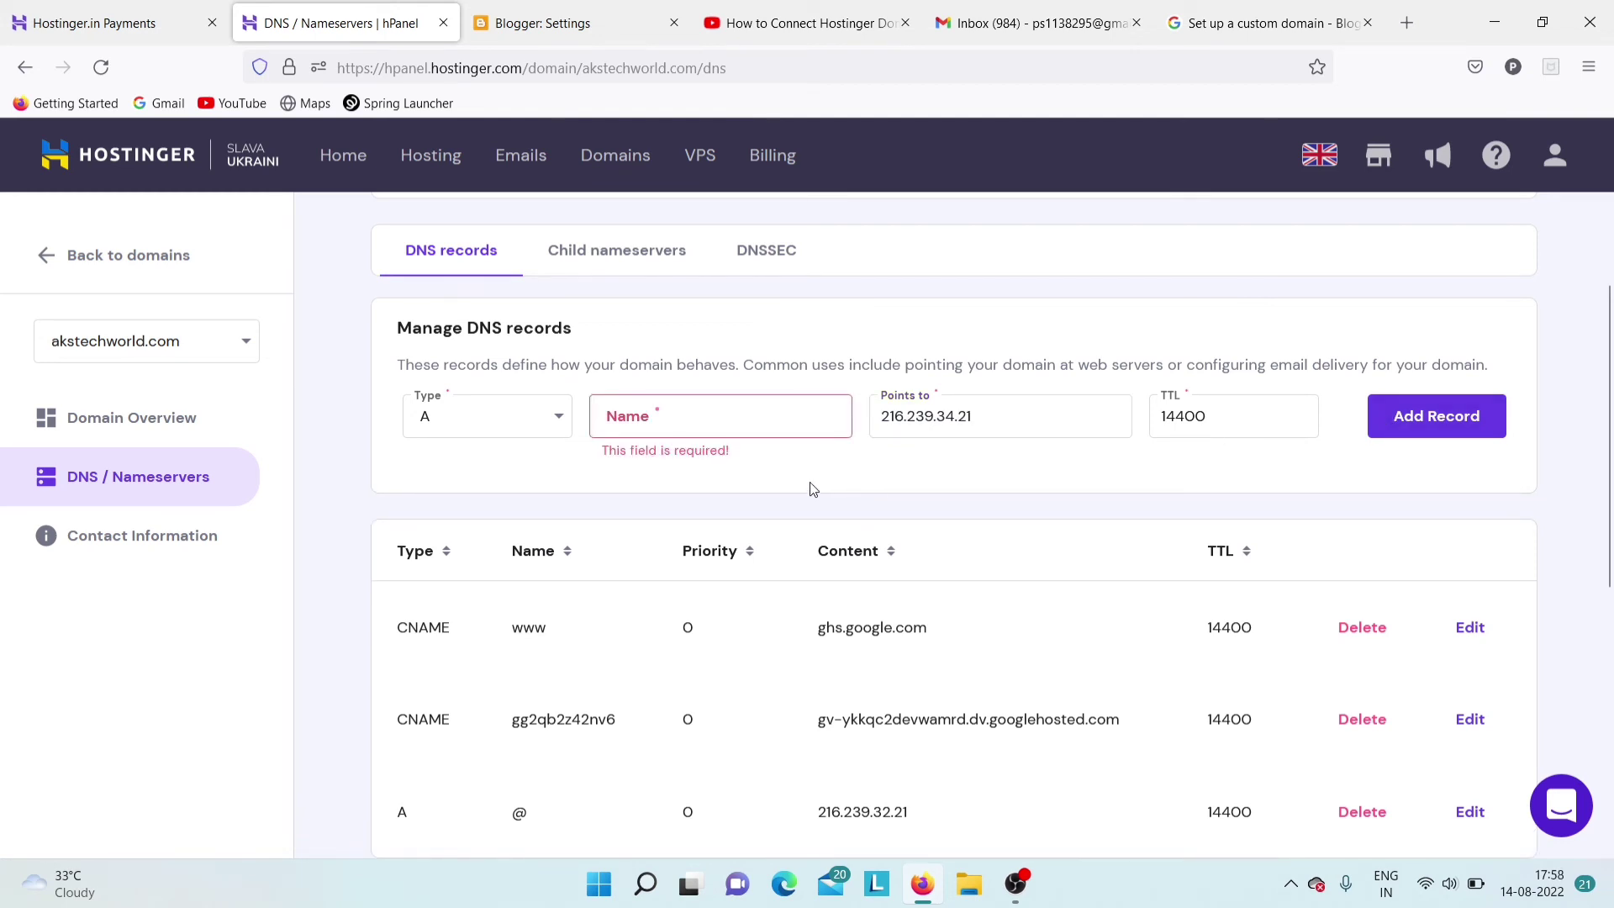
Name the second A record @ and add it to the domain's DNS records
{"action": "left_click", "coordinate": [726, 430]}
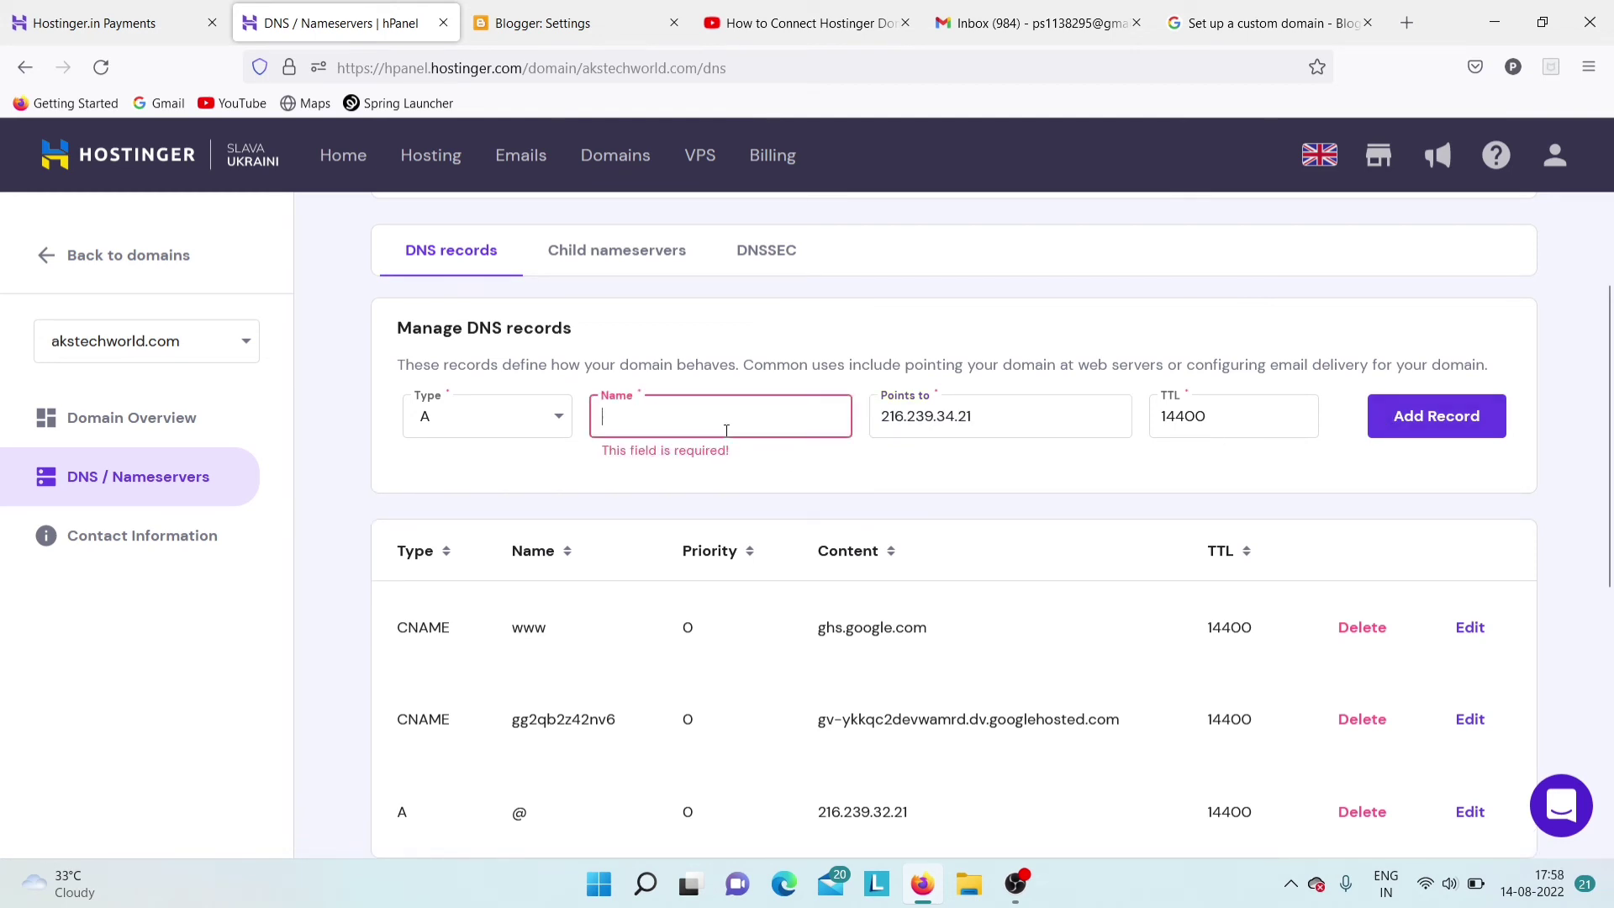
{"action": "type", "text": "www"}
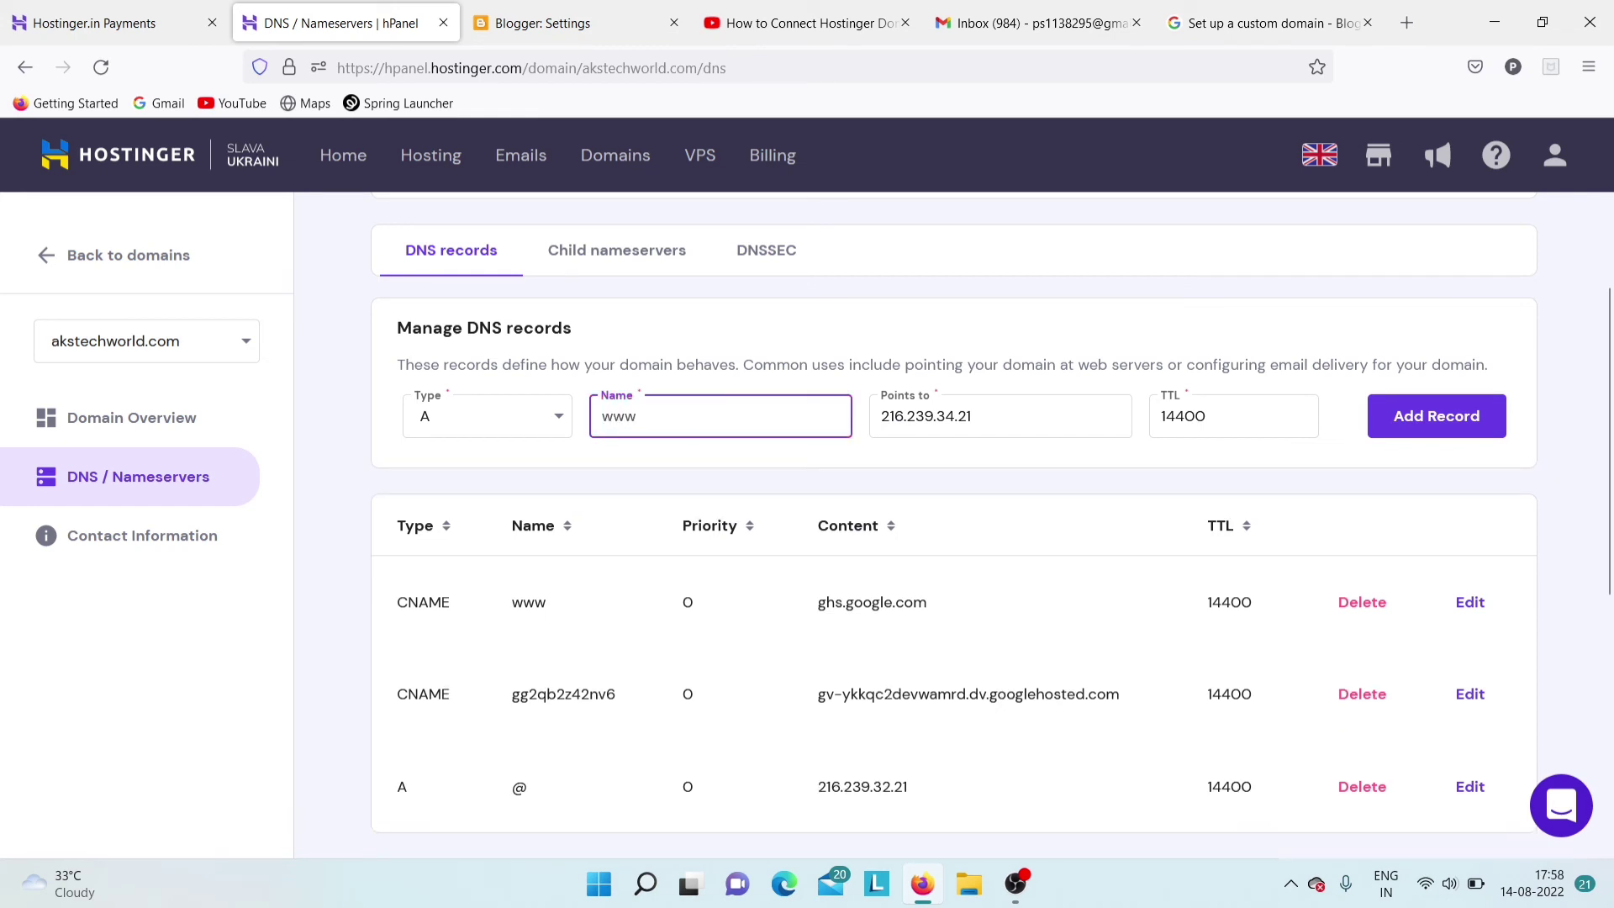
{"action": "key", "text": "ctrl+a"}
{"action": "type", "text": "@"}
{"action": "left_click", "coordinate": [1444, 419]}
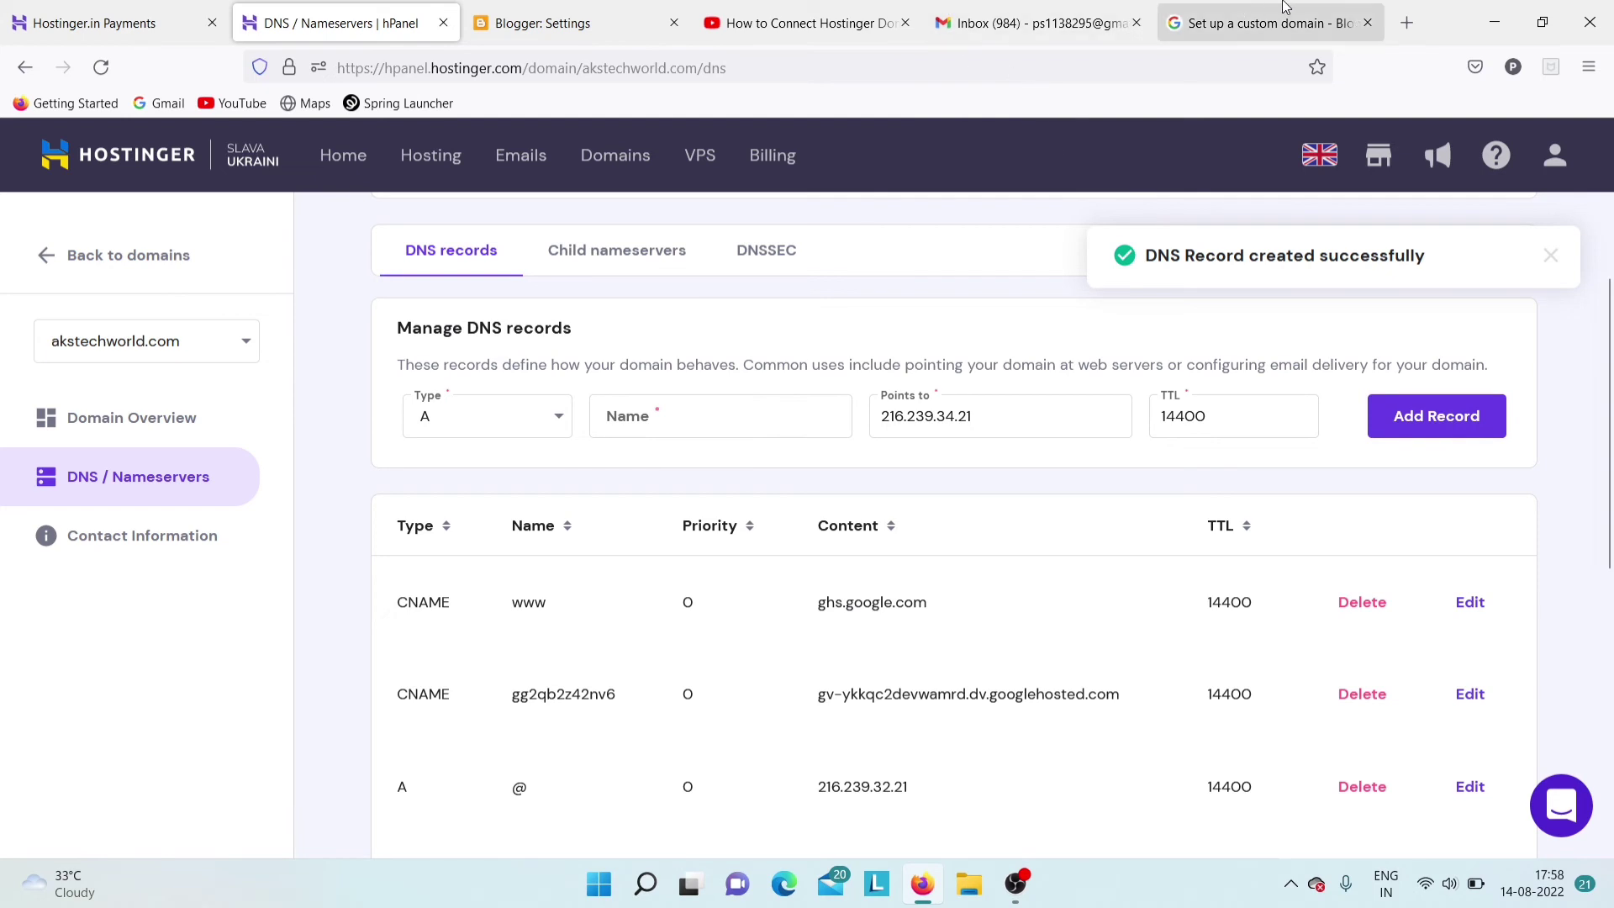
Copy 216.239.36.21 from the help article and add it in Hostinger as a third A record named @
{"action": "left_click", "coordinate": [1261, 23]}
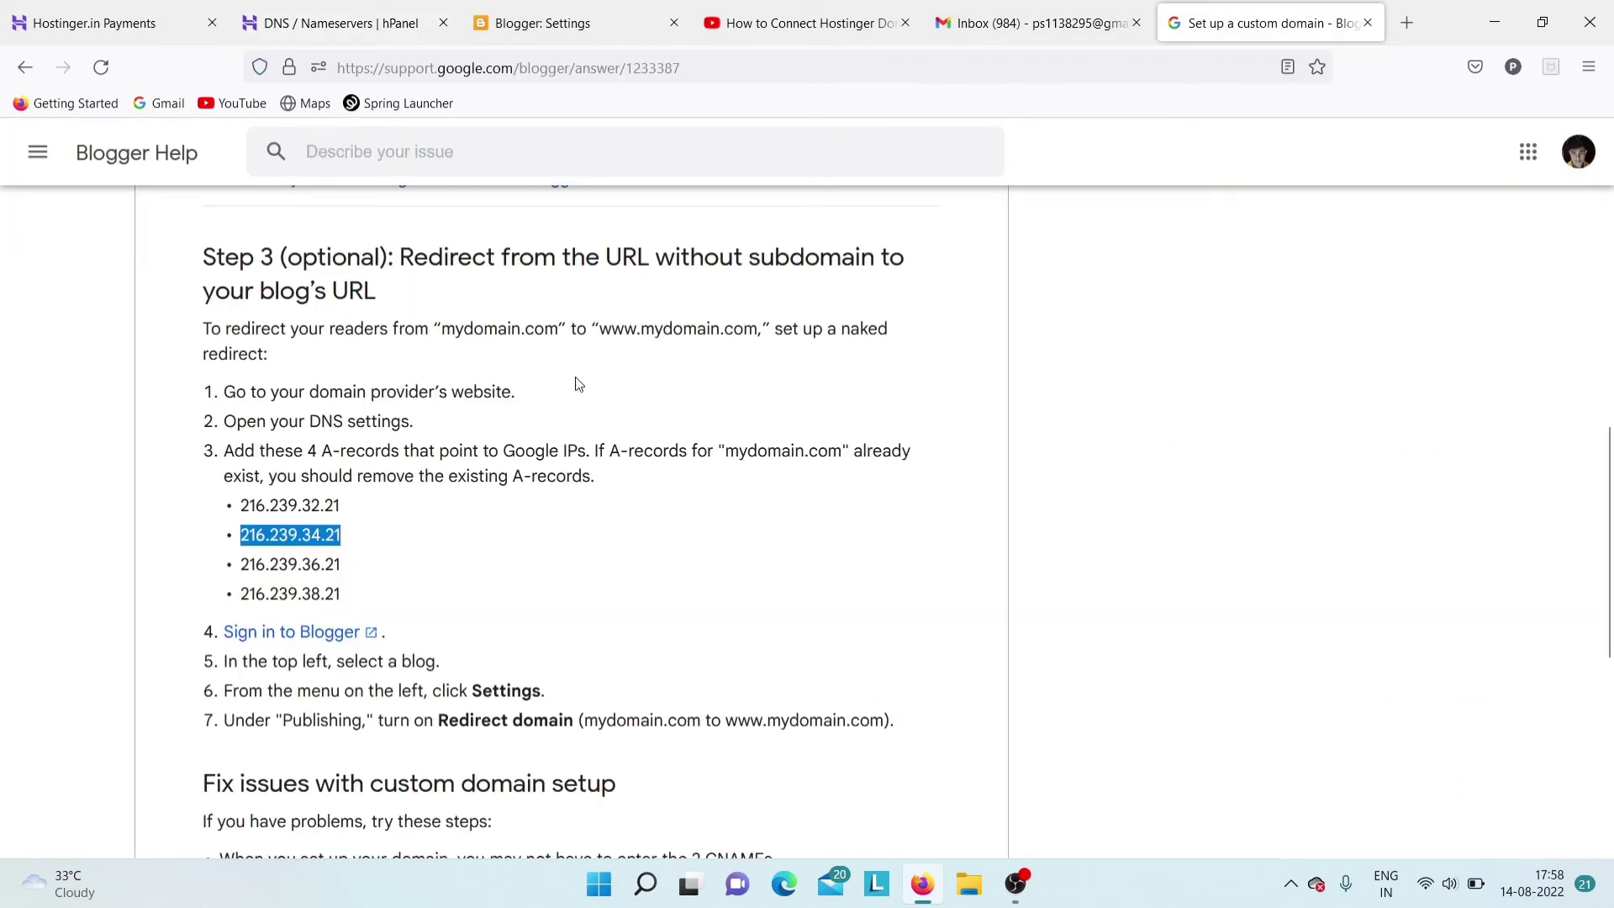
{"action": "left_click", "coordinate": [244, 563]}
{"action": "triple_click", "coordinate": [367, 557]}
{"action": "key", "text": "ctrl+c"}
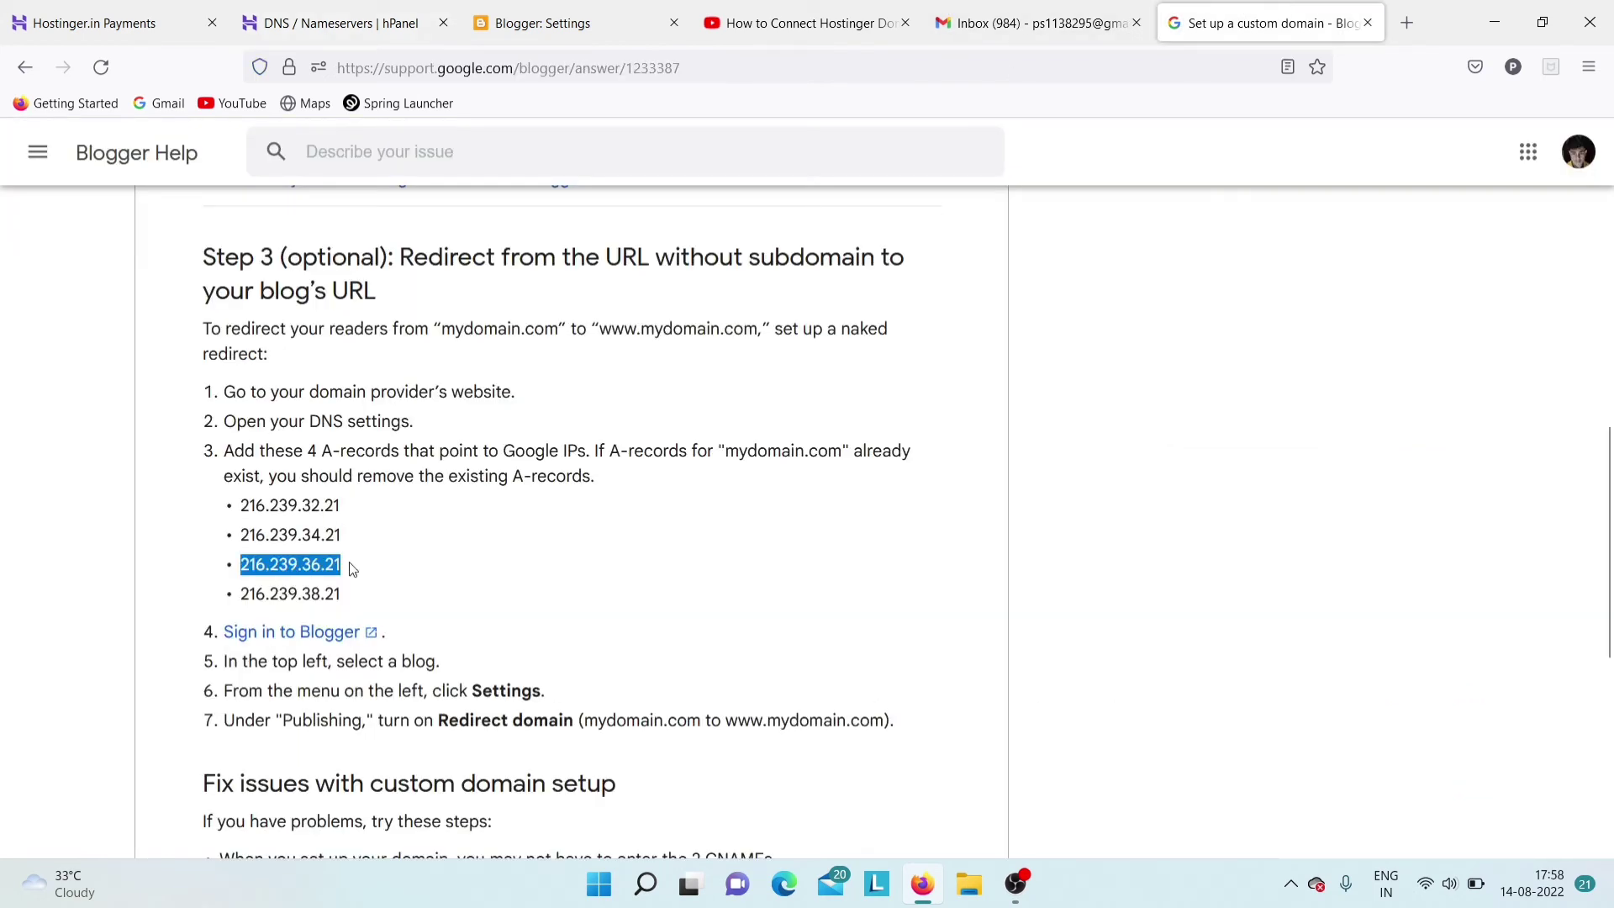
{"action": "left_click", "coordinate": [279, 10]}
{"action": "left_click", "coordinate": [692, 422]}
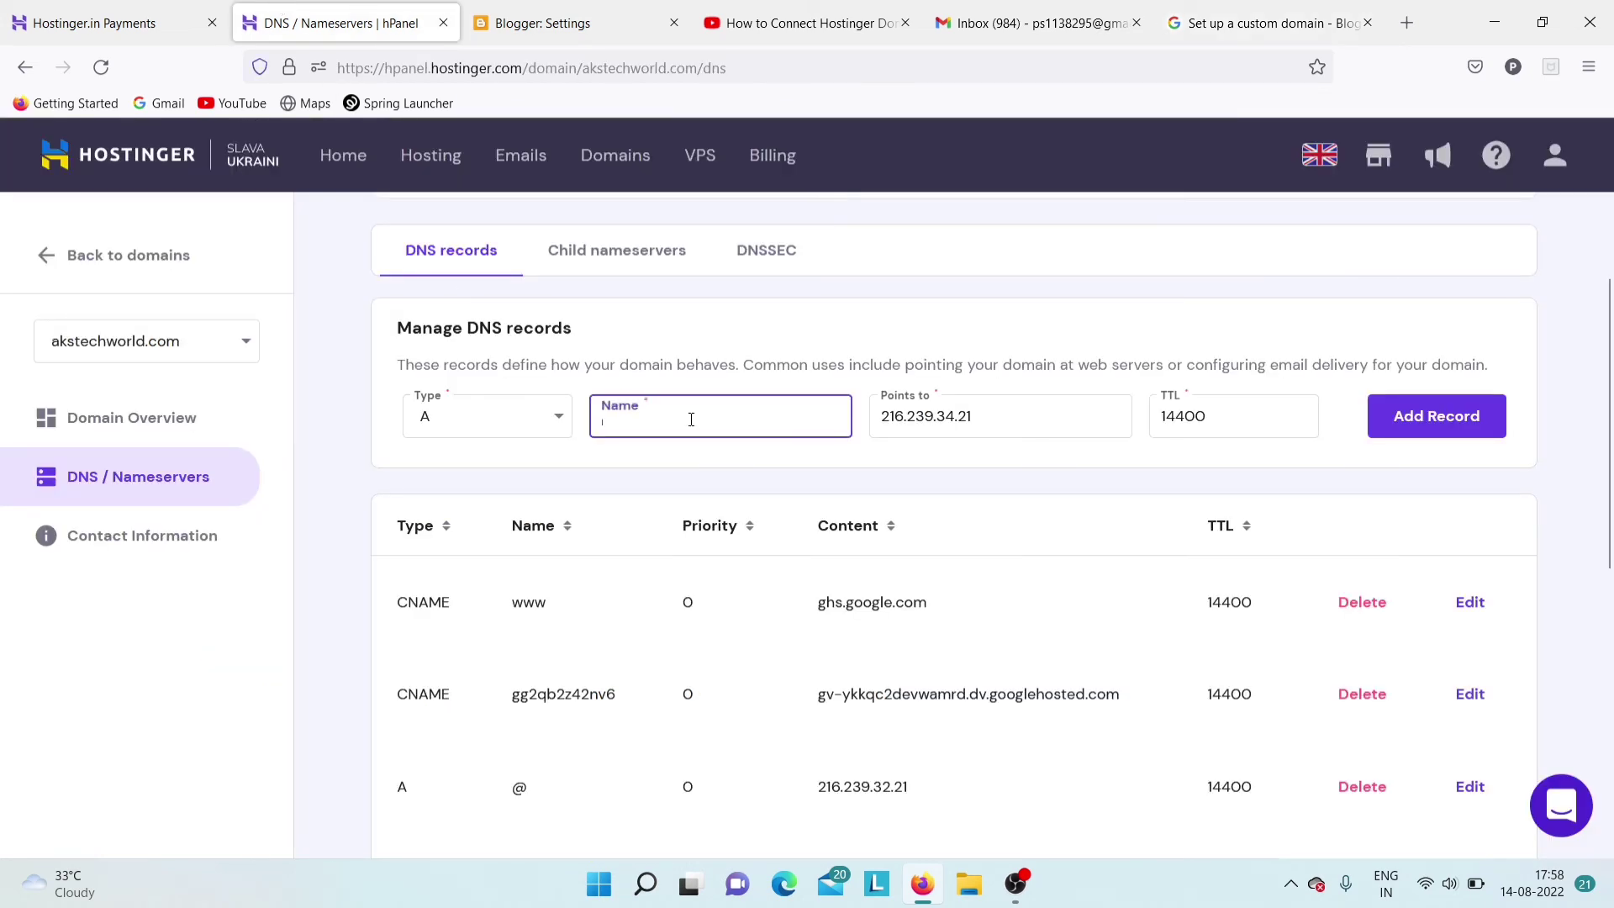
{"action": "type", "text": "@"}
{"action": "left_click", "coordinate": [1008, 413]}
{"action": "key", "text": "ctrl+a"}
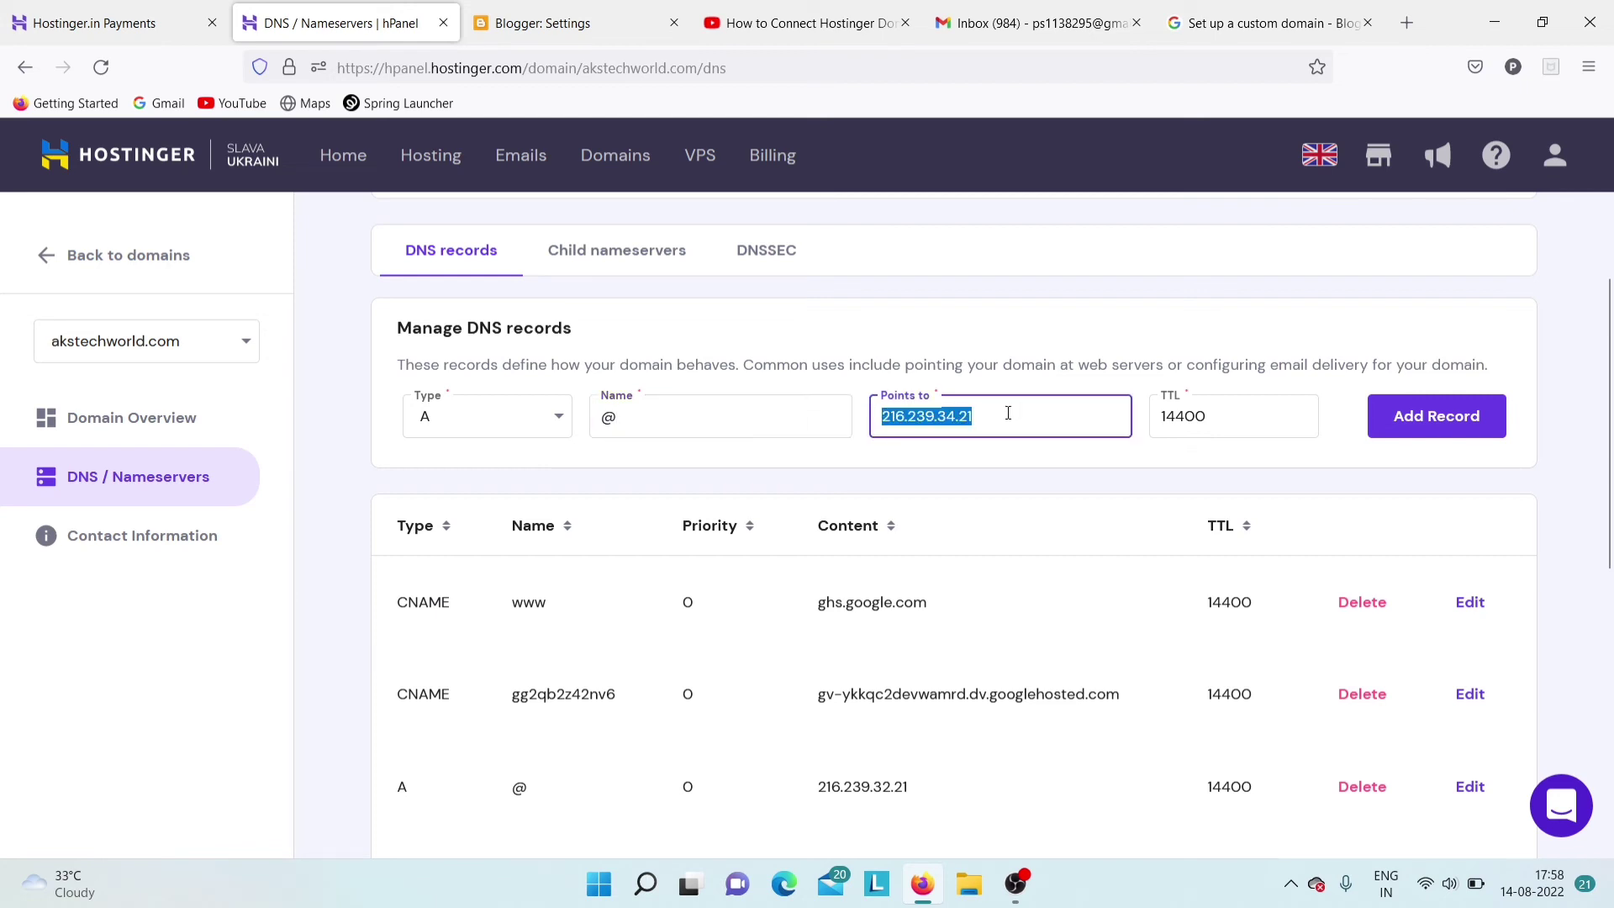
{"action": "key", "text": "BackSpace"}
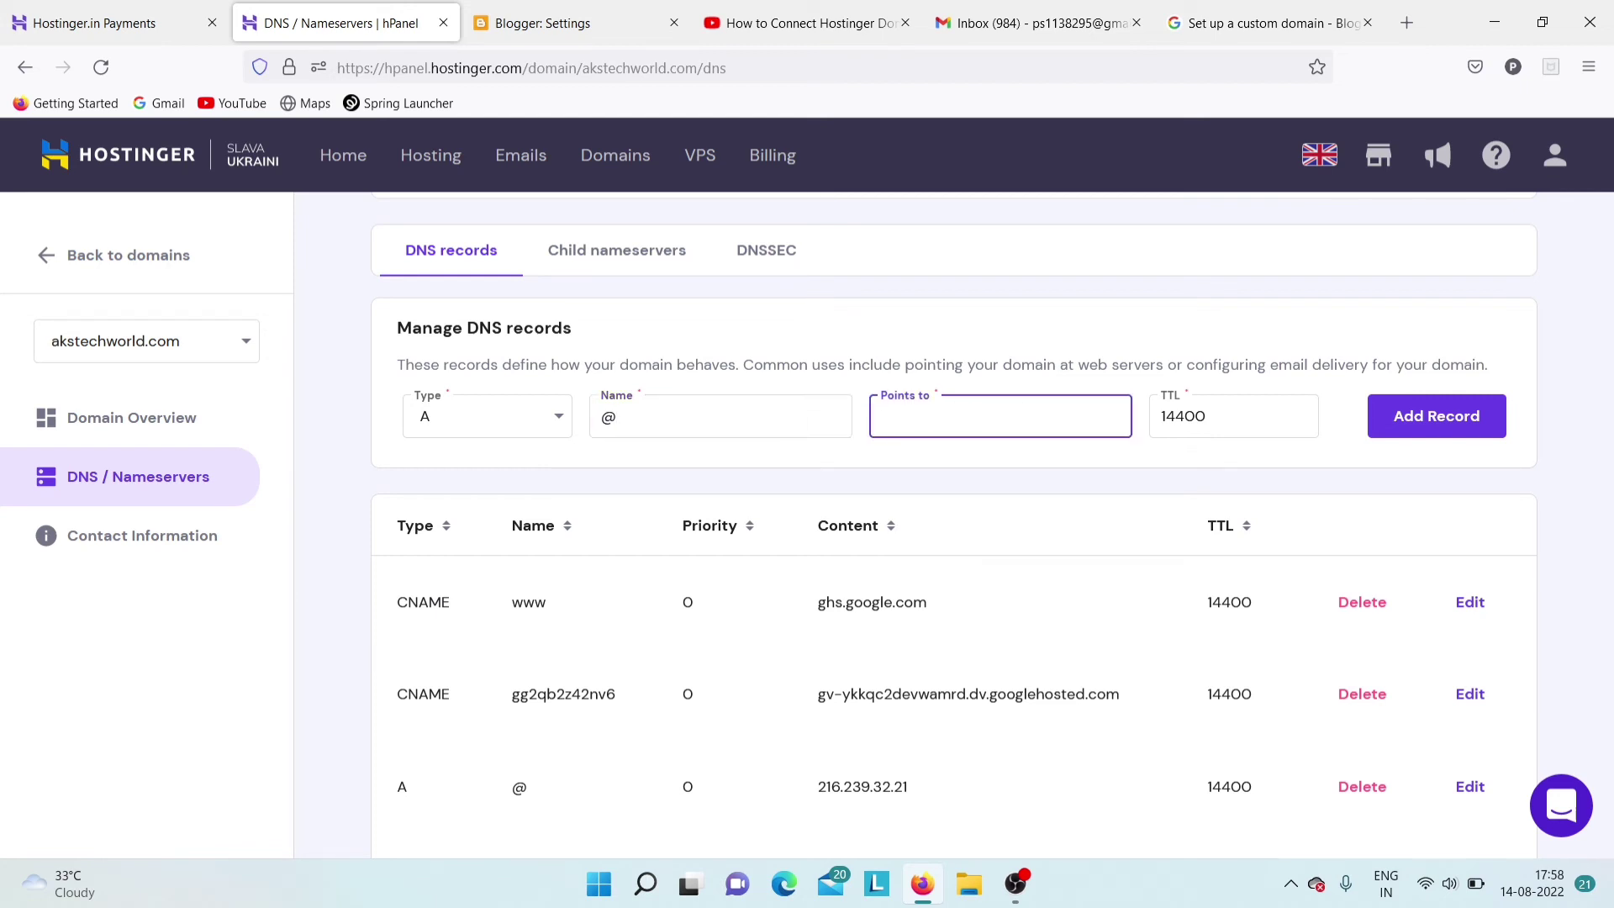
{"action": "key", "text": "ctrl+v"}
{"action": "left_click", "coordinate": [1417, 422]}
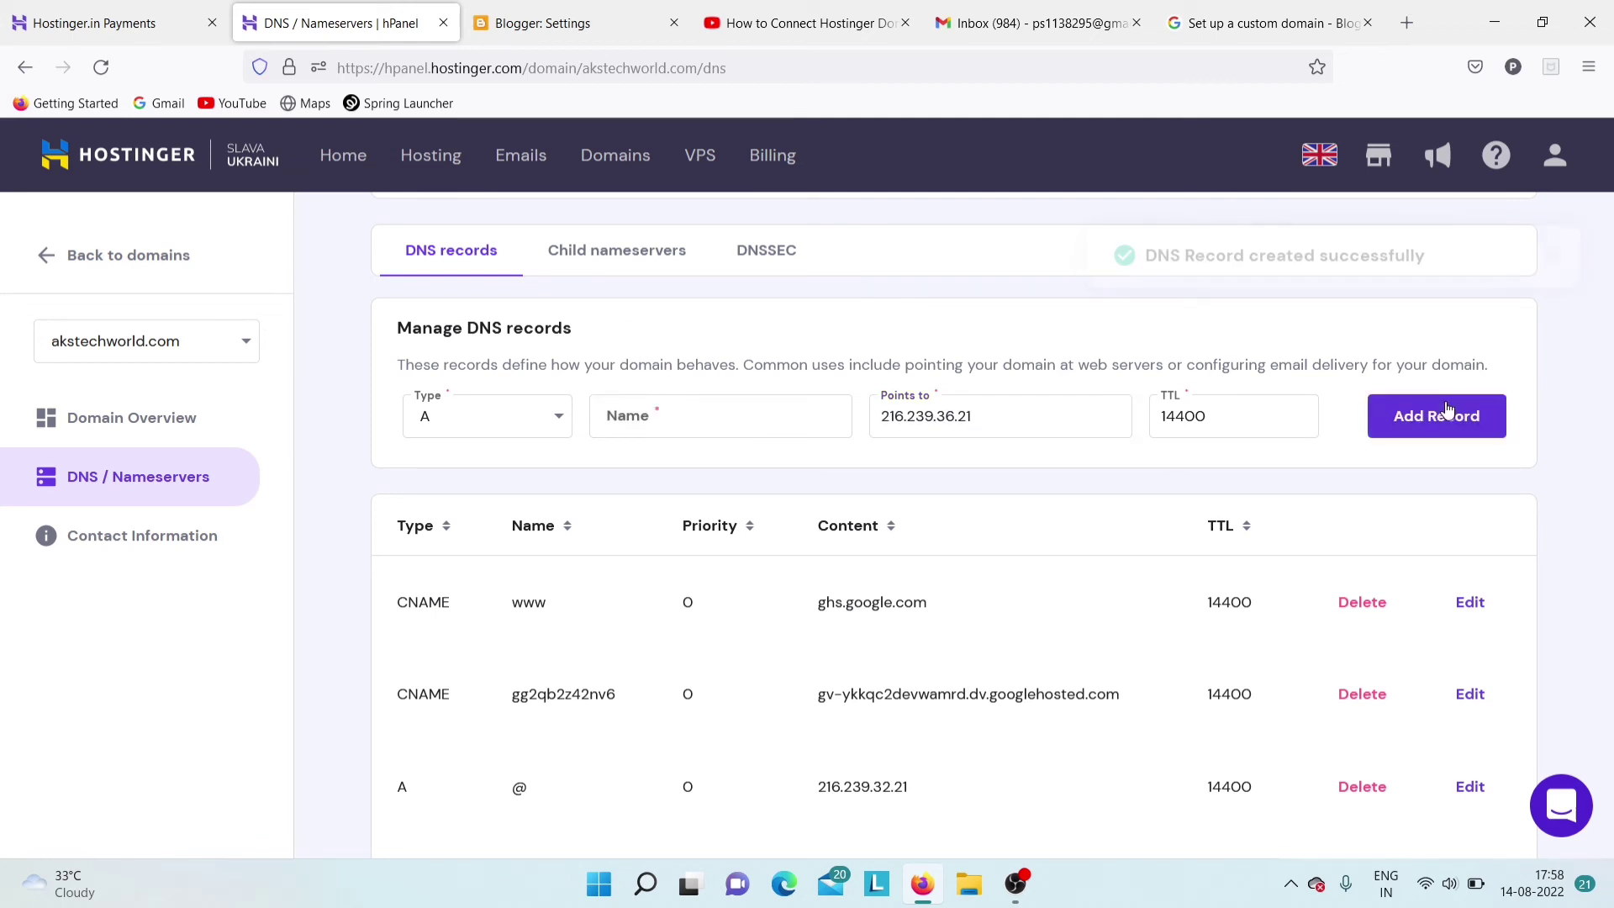
Copy 216.239.38.21 from the help article and add it in Hostinger as a fourth A record named @
{"action": "left_click", "coordinate": [1194, 23]}
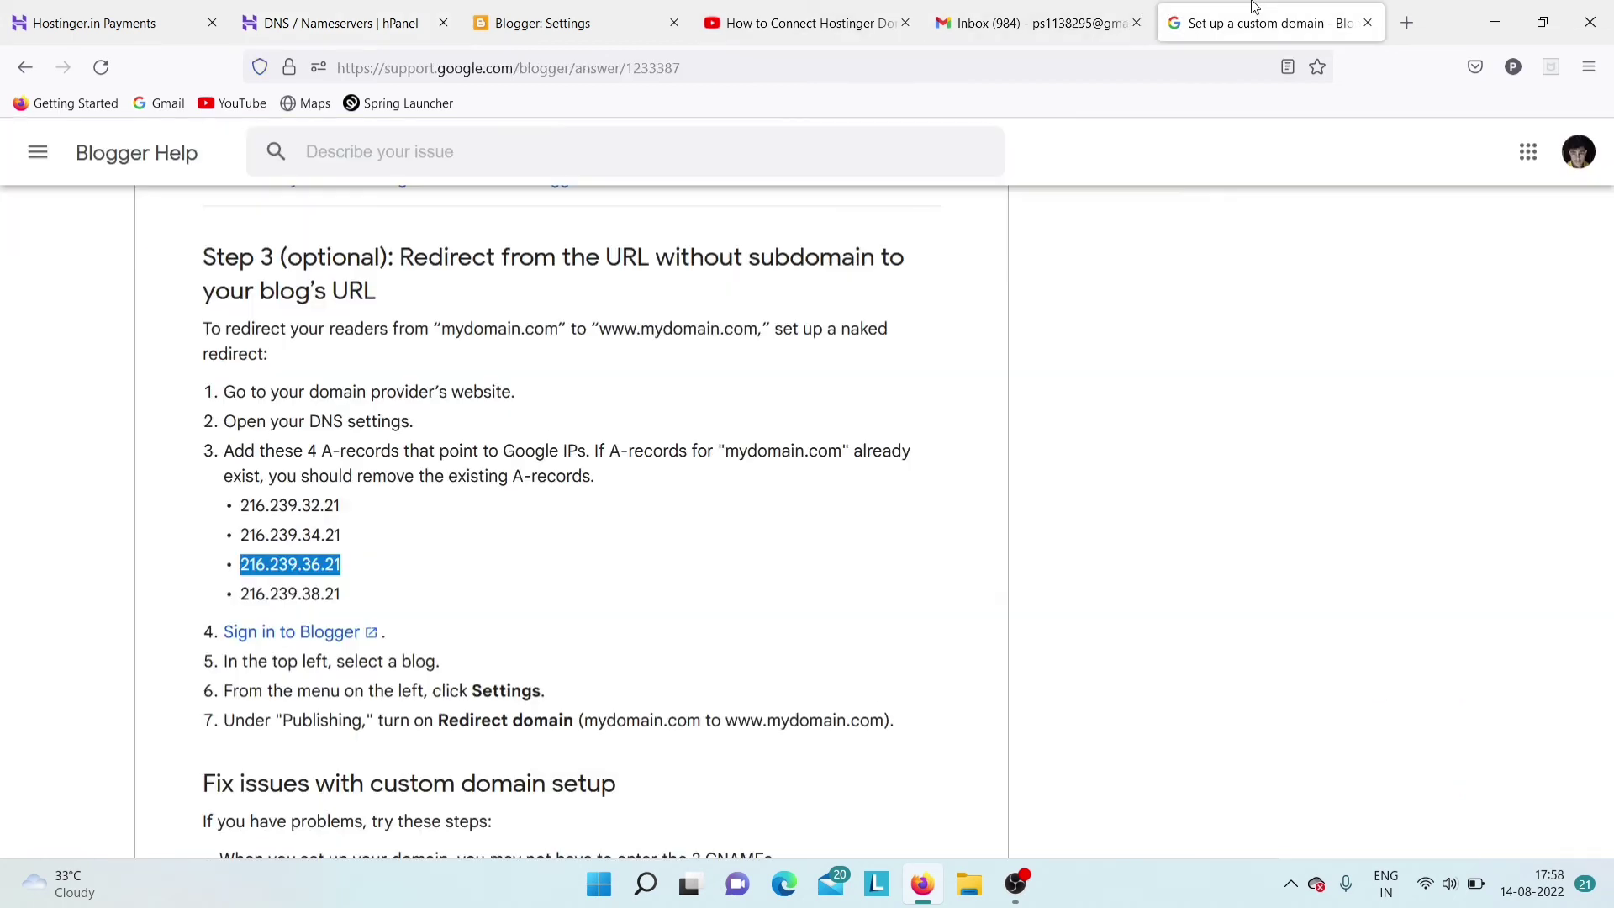
{"action": "left_click_drag", "start_coordinate": [242, 598], "coordinate": [363, 589]}
{"action": "key", "text": "ctrl+c"}
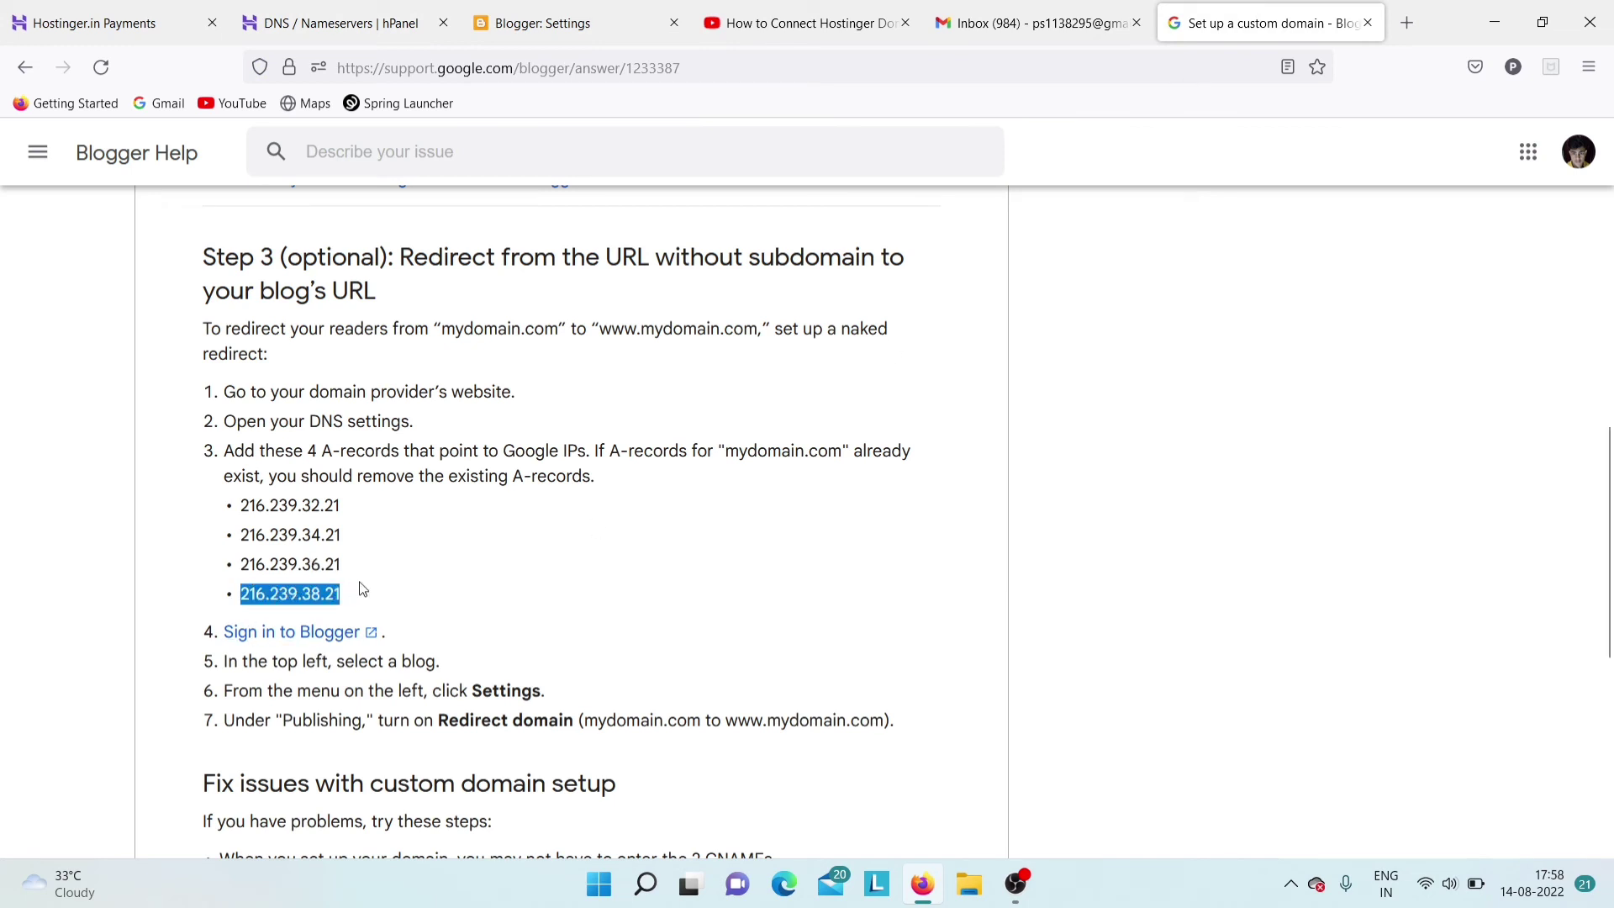
{"action": "left_click", "coordinate": [340, 22]}
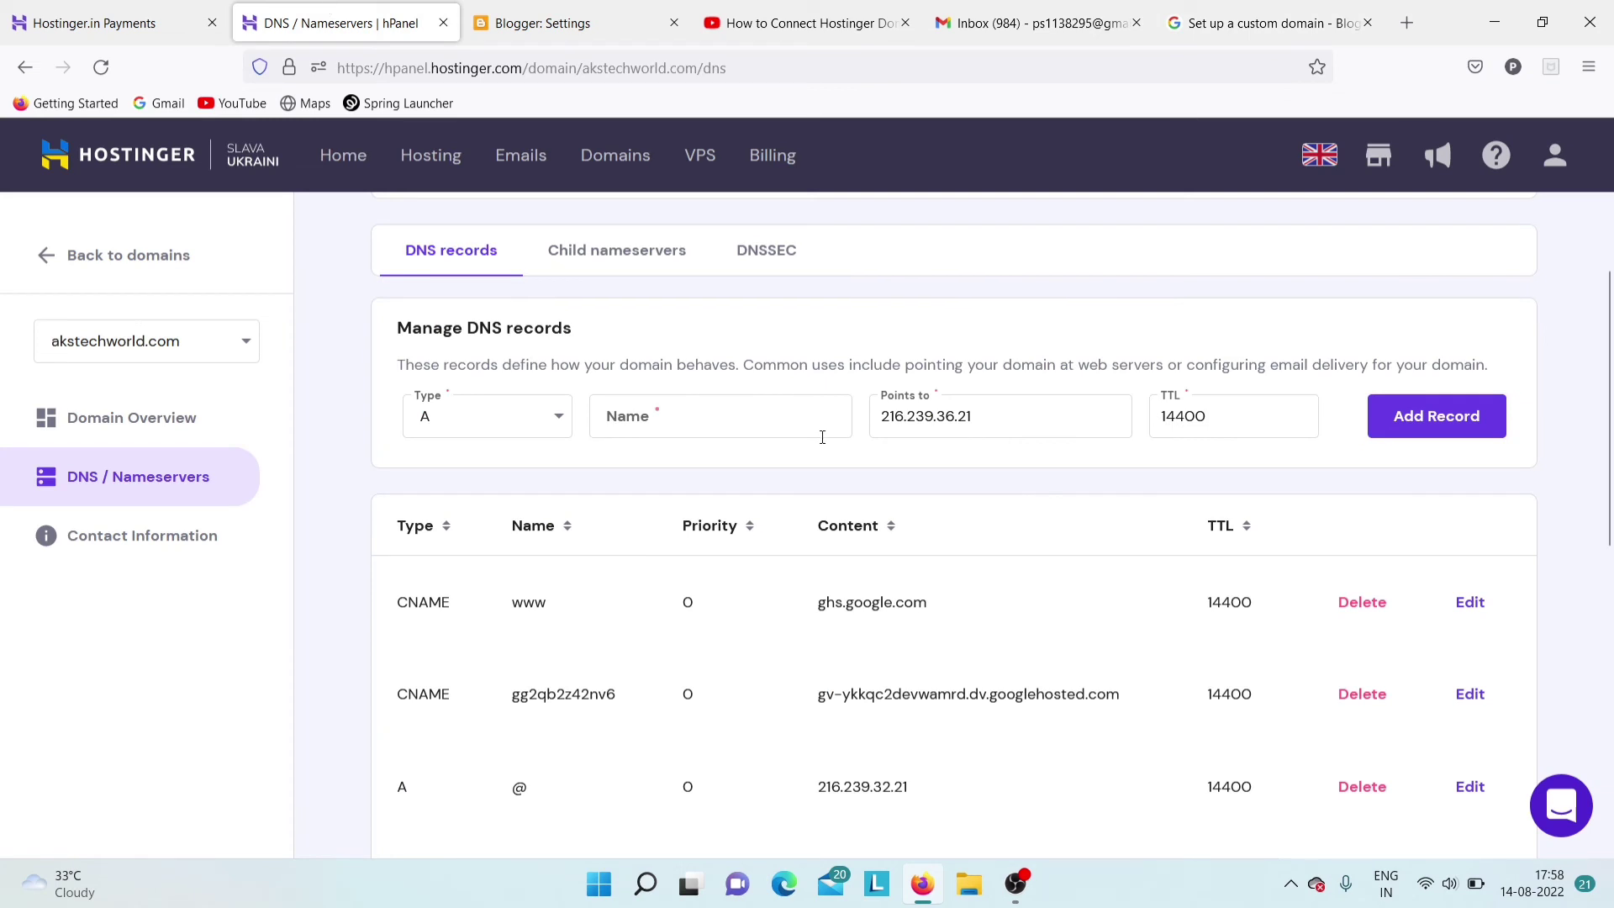
{"action": "left_click", "coordinate": [692, 427]}
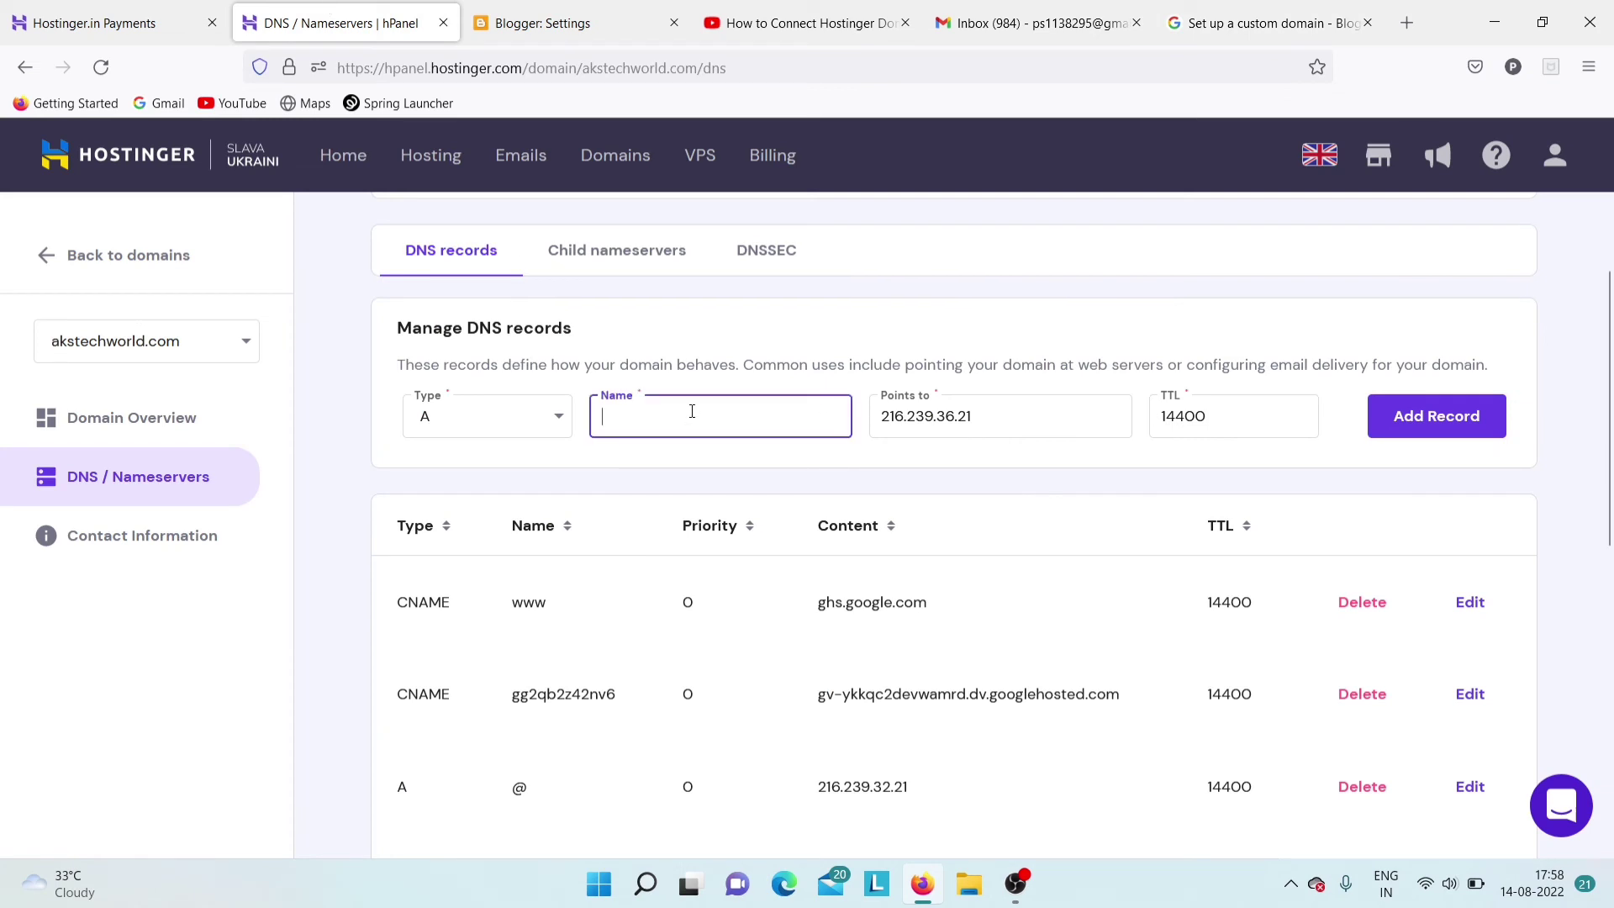
{"action": "type", "text": "@"}
{"action": "left_click", "coordinate": [1016, 414]}
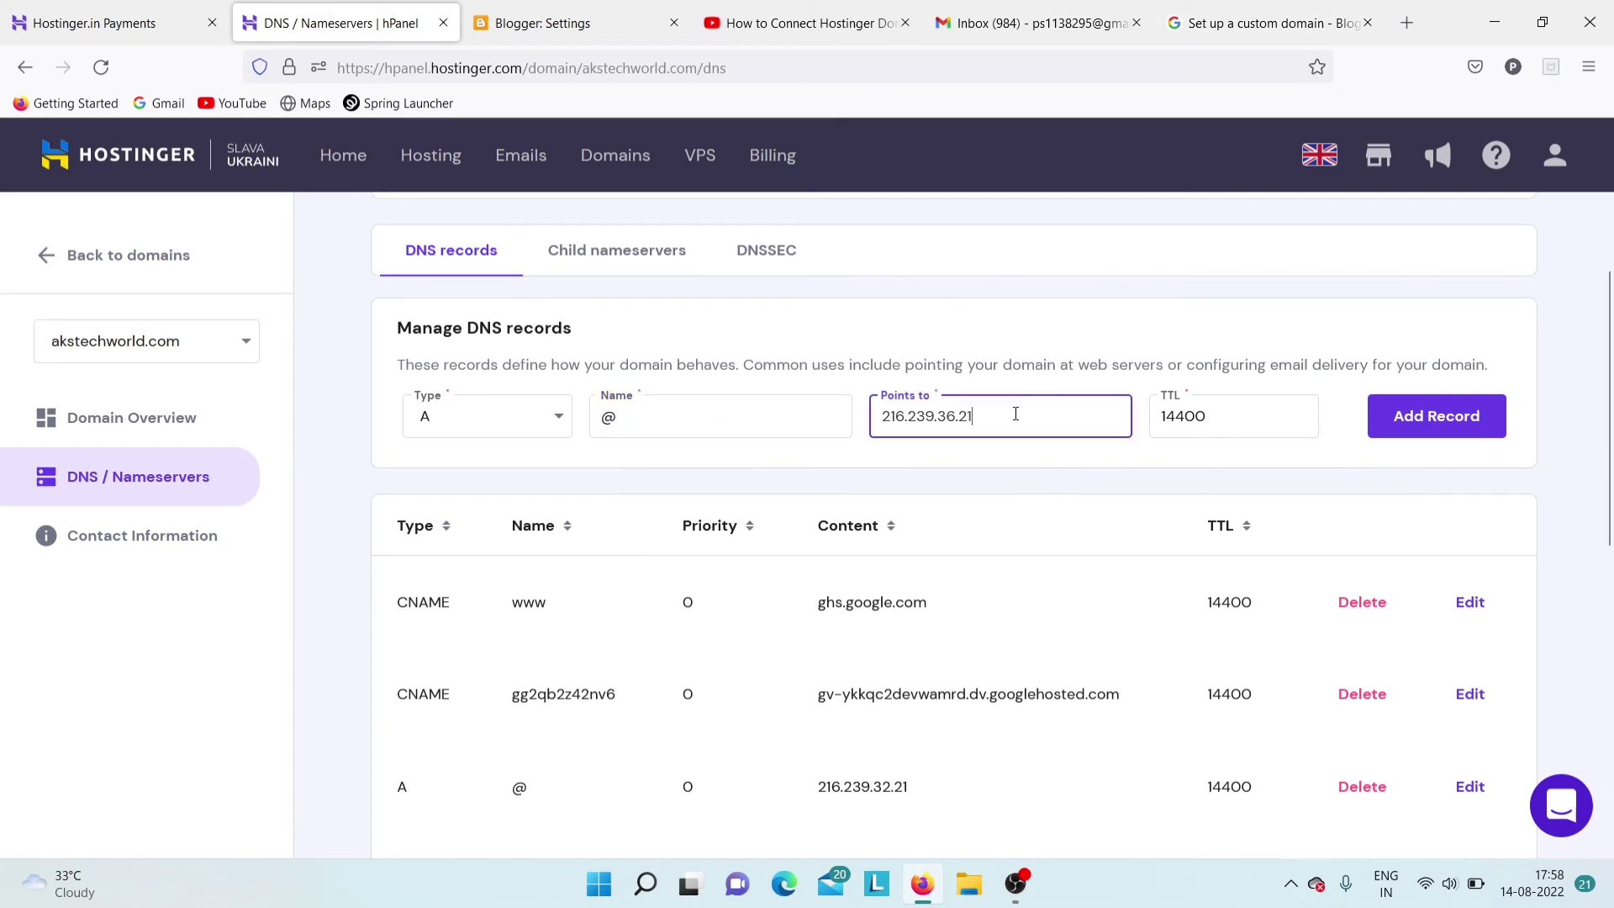
{"action": "key", "text": "ctrl+a"}
{"action": "key", "text": "BackSpace"}
{"action": "key", "text": "ctrl+v"}
{"action": "left_click", "coordinate": [1429, 417]}
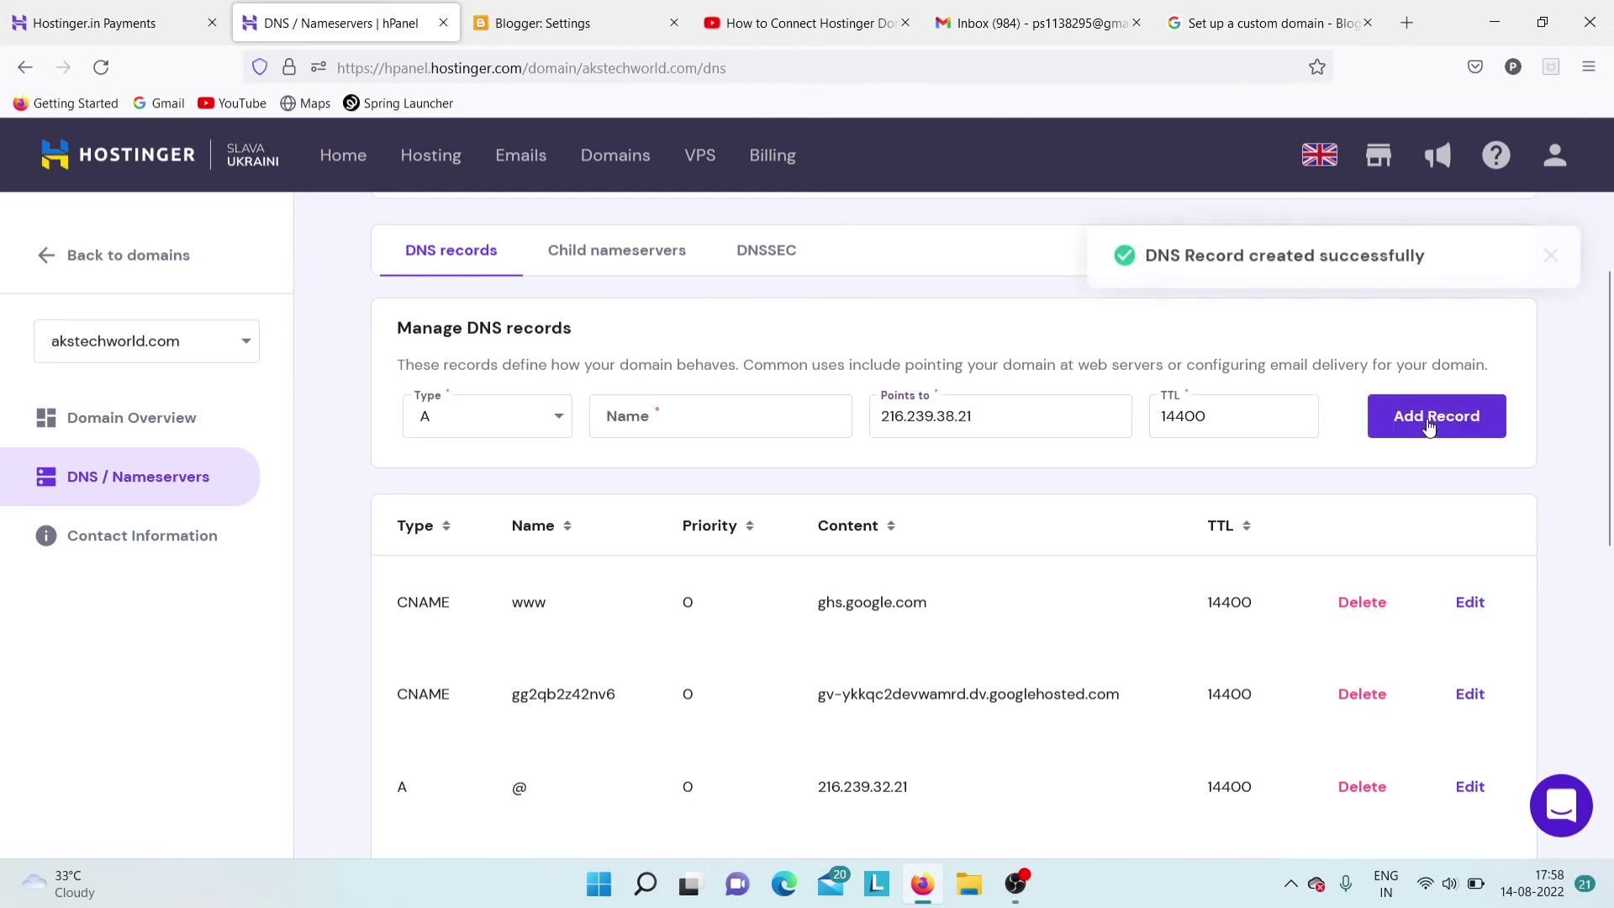
{"action": "left_click_drag", "start_coordinate": [1609, 368], "coordinate": [1611, 497]}
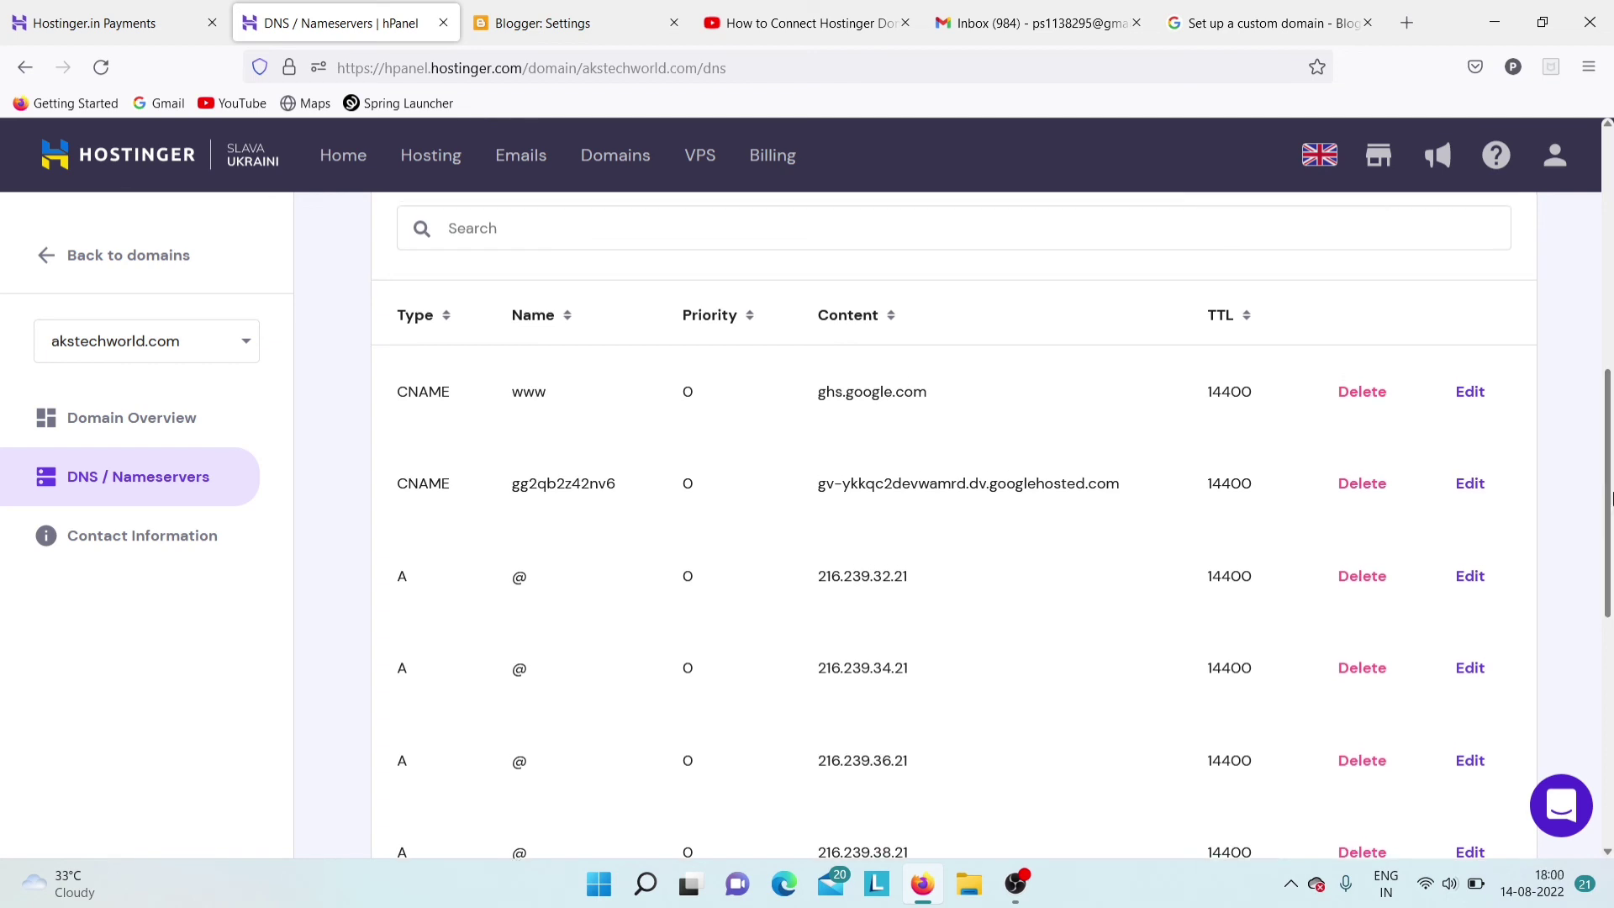
{"action": "left_click_drag", "start_coordinate": [1611, 497], "coordinate": [1611, 353]}
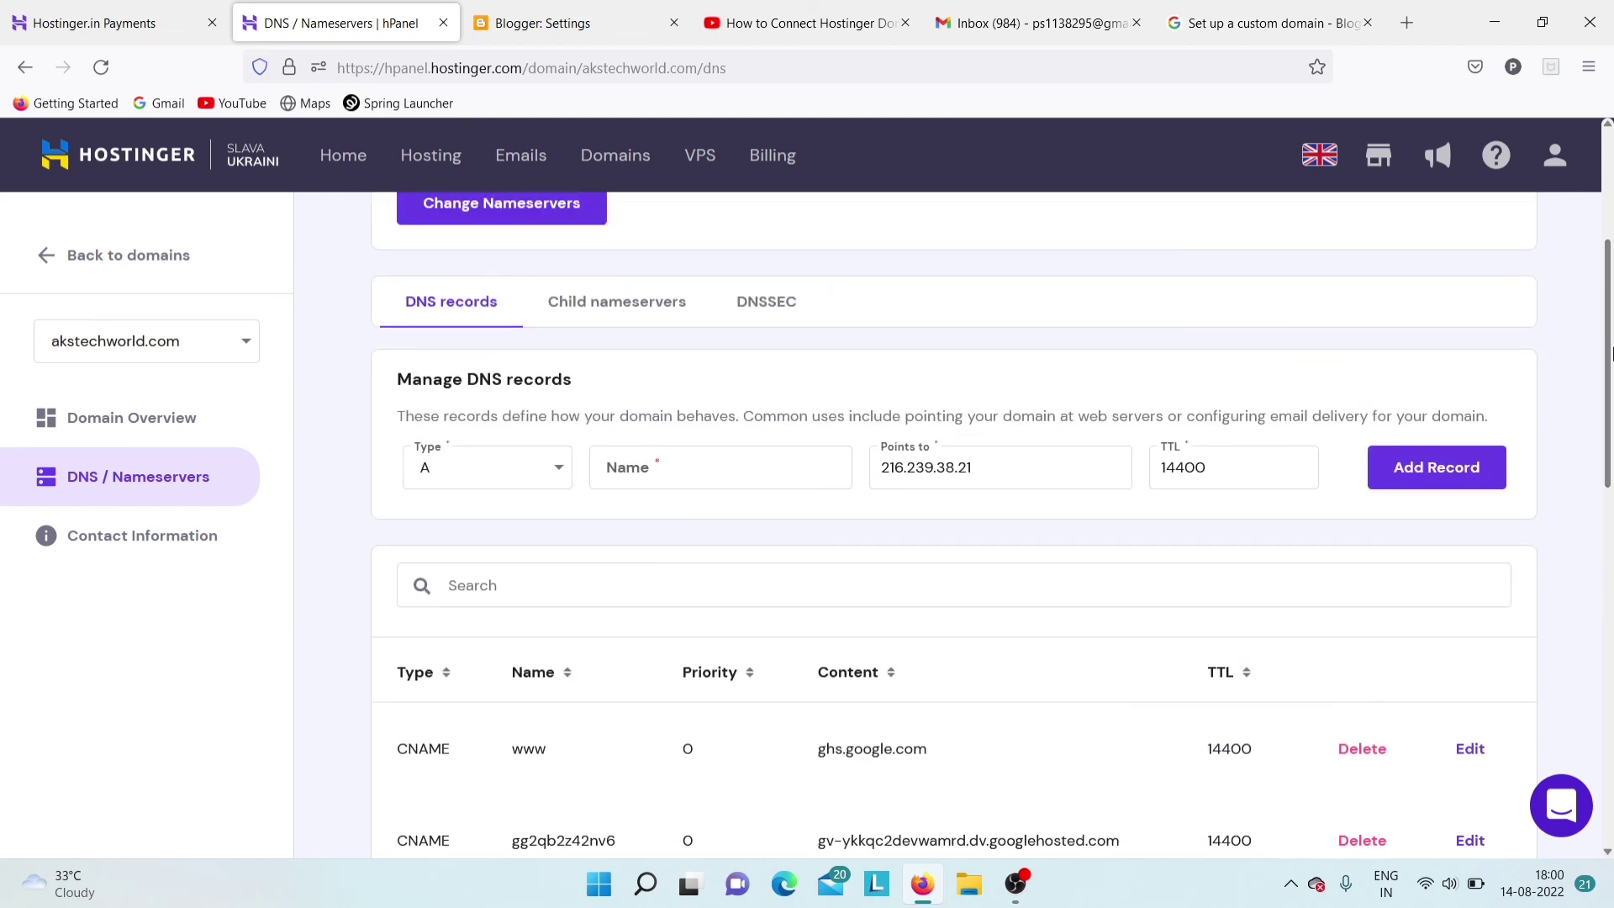
{"action": "left_click", "coordinate": [572, 10]}
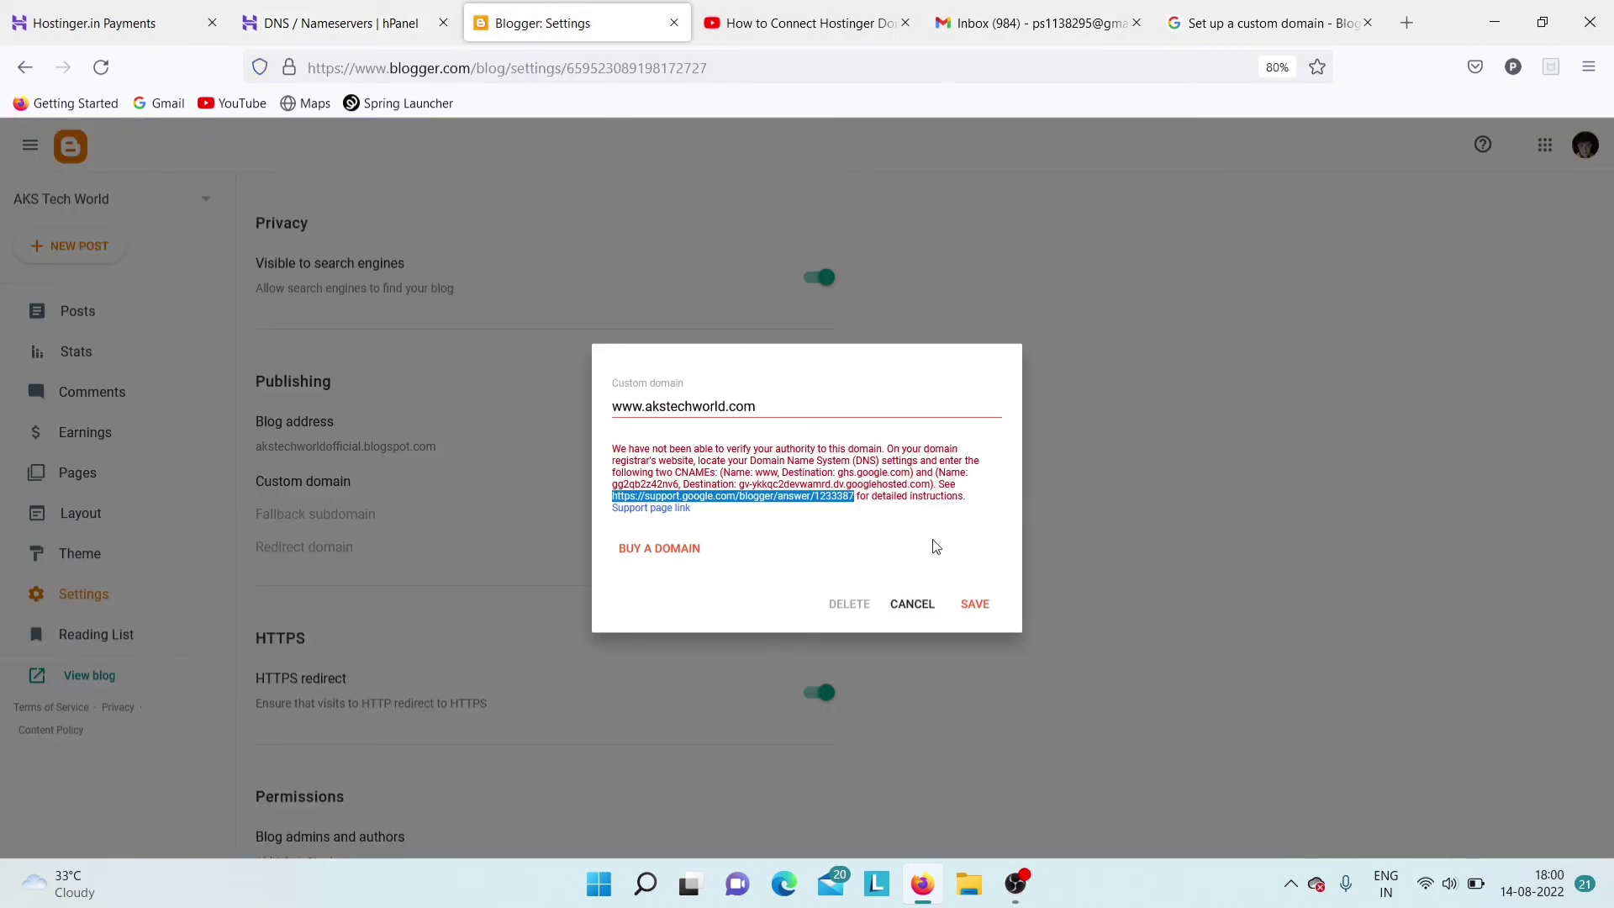
{"action": "left_click", "coordinate": [976, 604]}
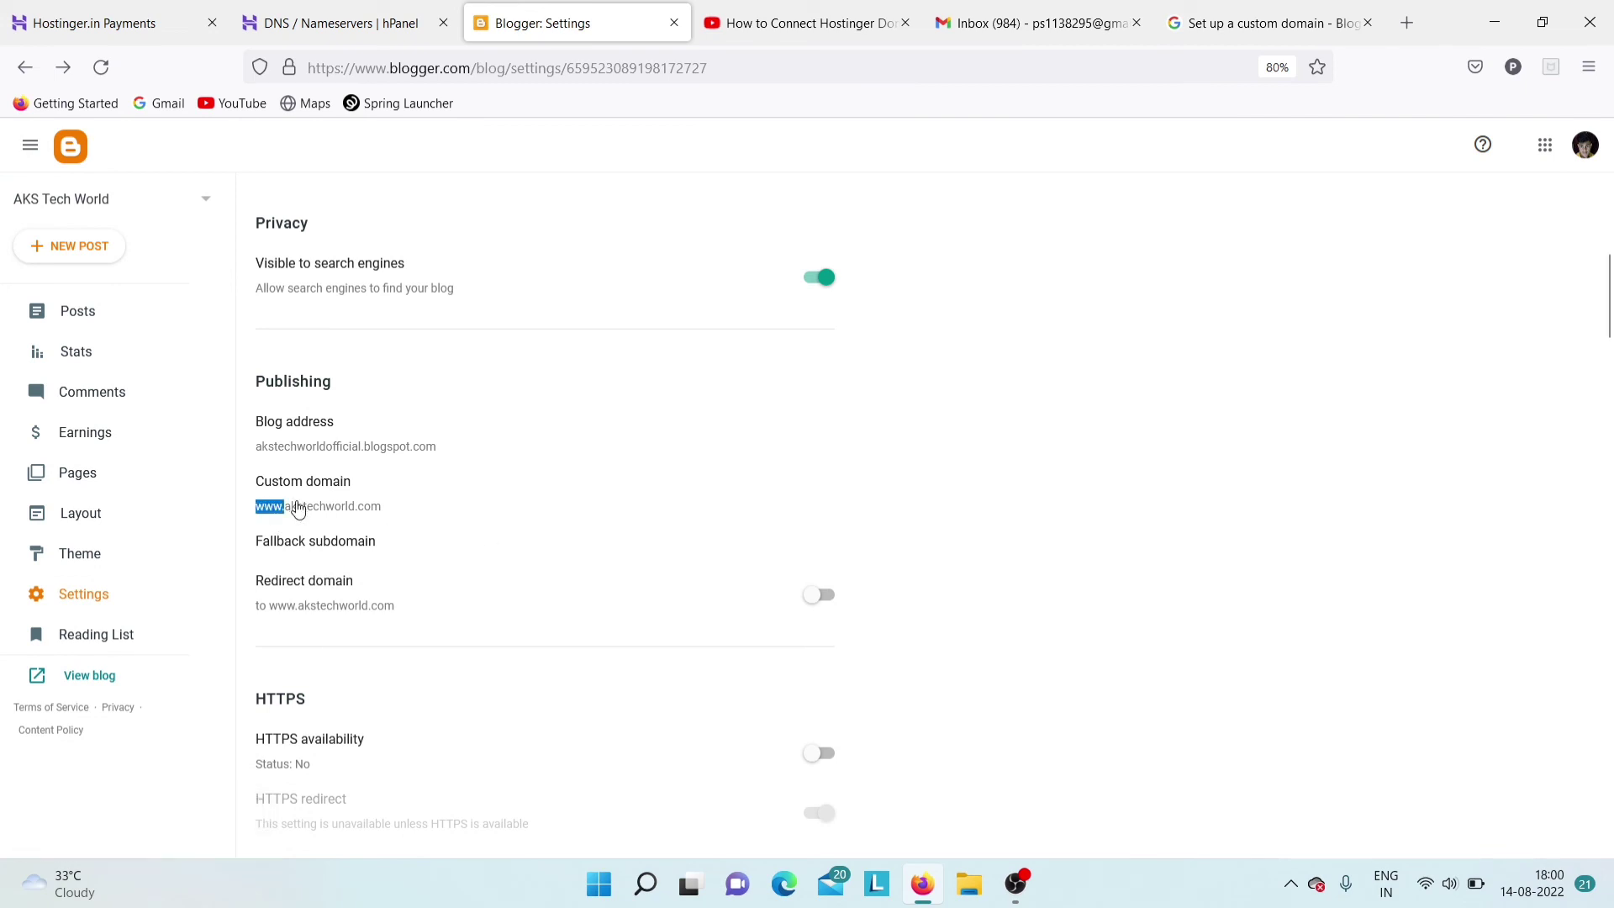
{"action": "left_click", "coordinate": [430, 505]}
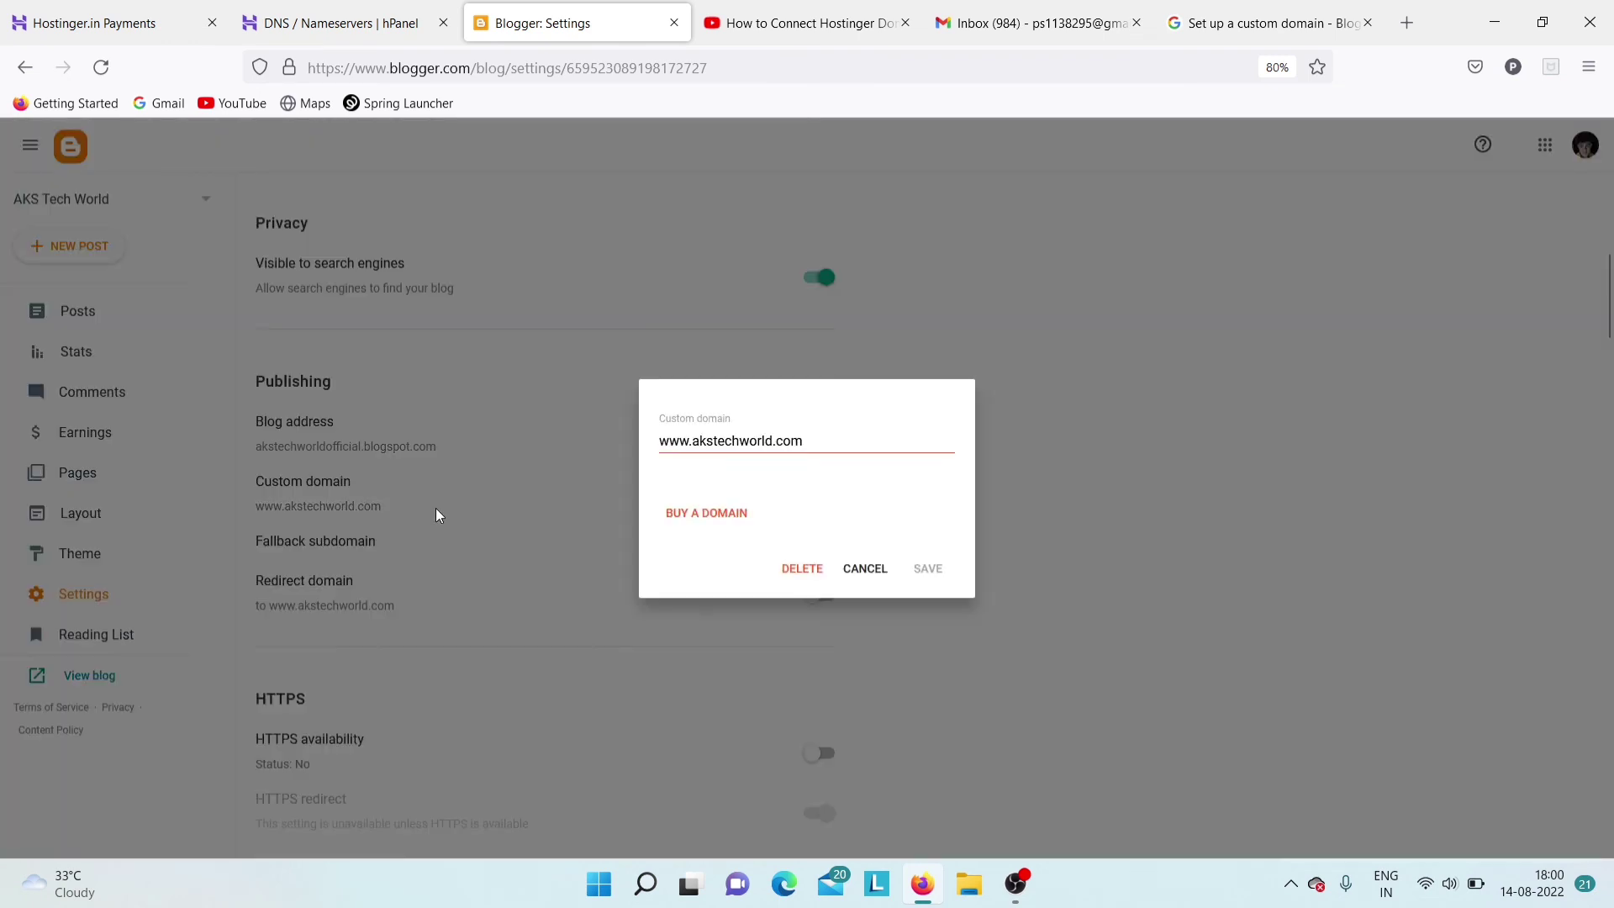
{"action": "left_click", "coordinate": [870, 572]}
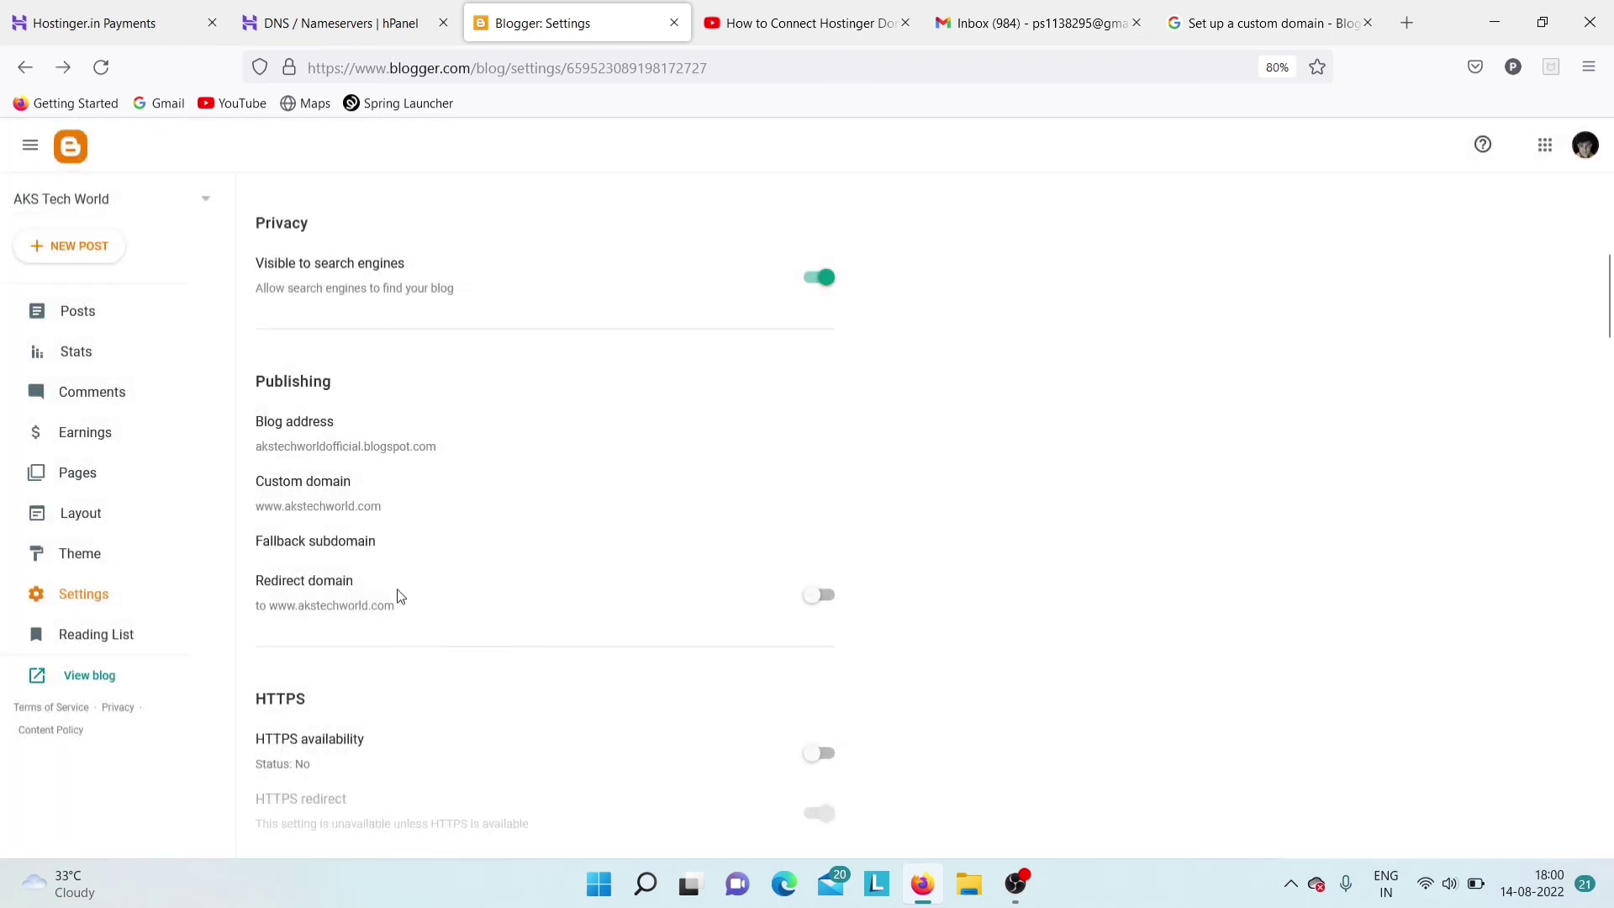
{"action": "left_click", "coordinate": [829, 595]}
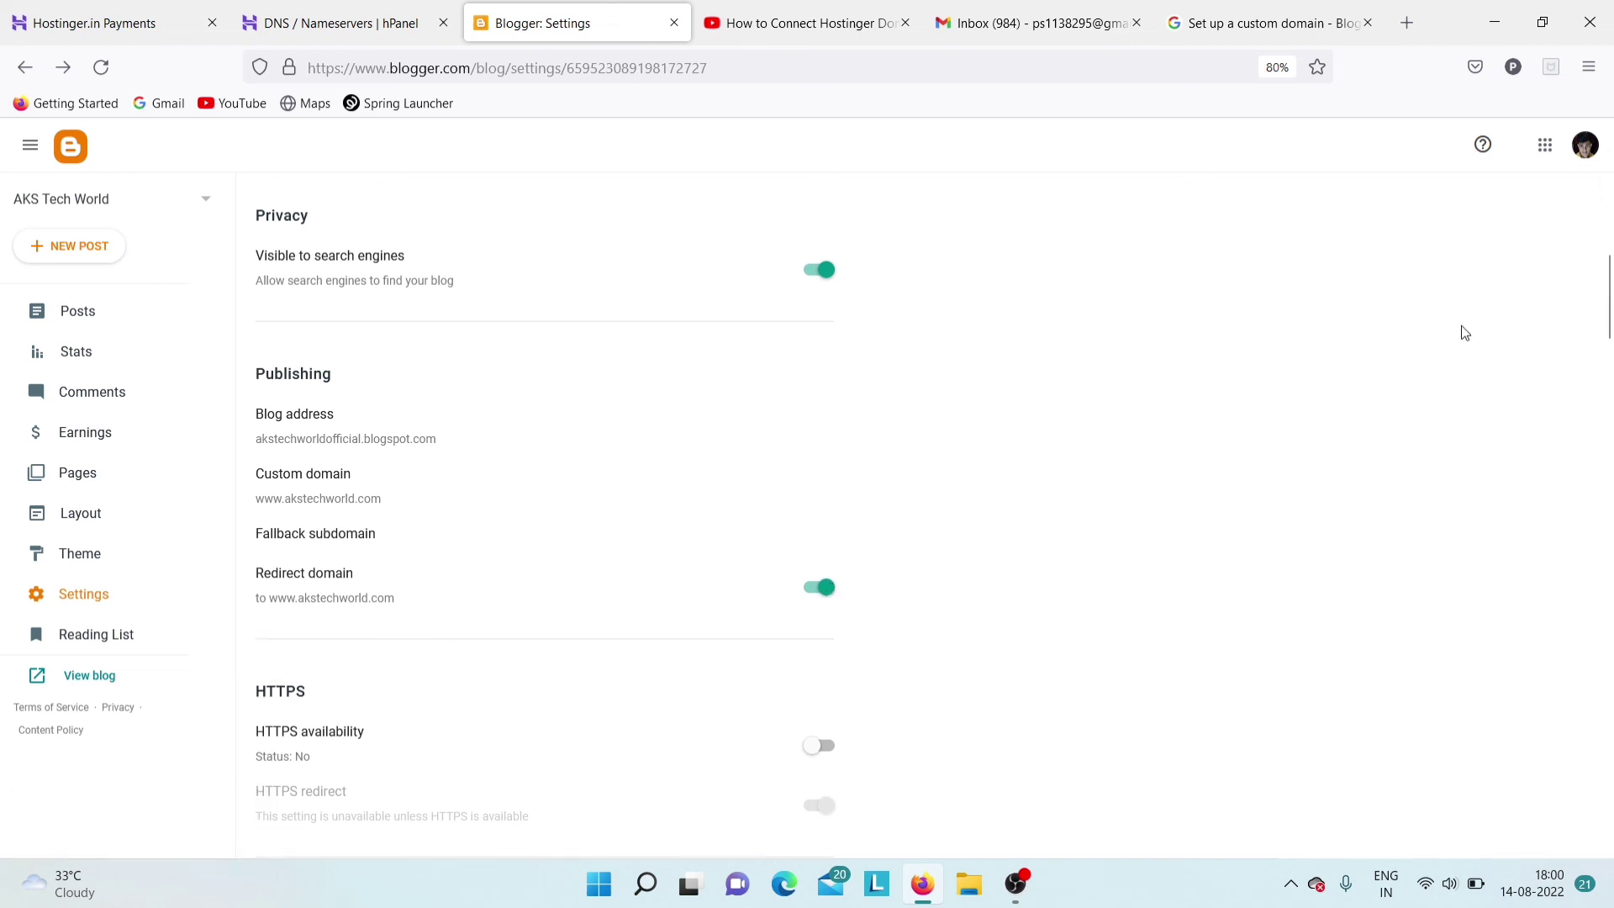
{"action": "scroll", "coordinate": [1462, 332], "scroll_direction": "down", "scroll_amount": 3}
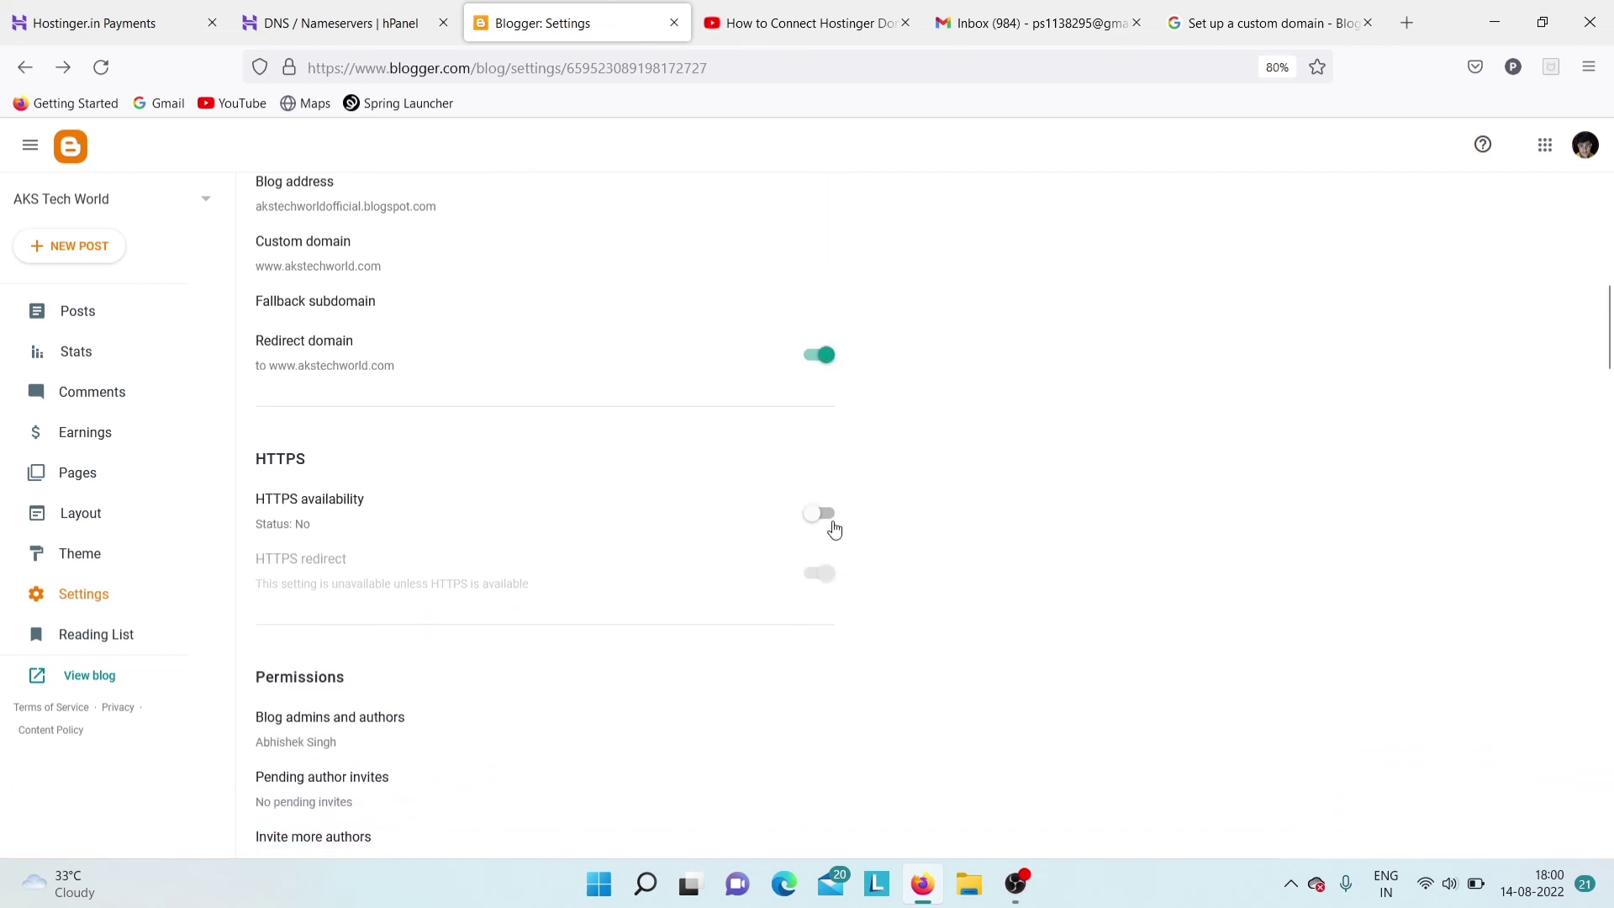
{"action": "left_click", "coordinate": [835, 530]}
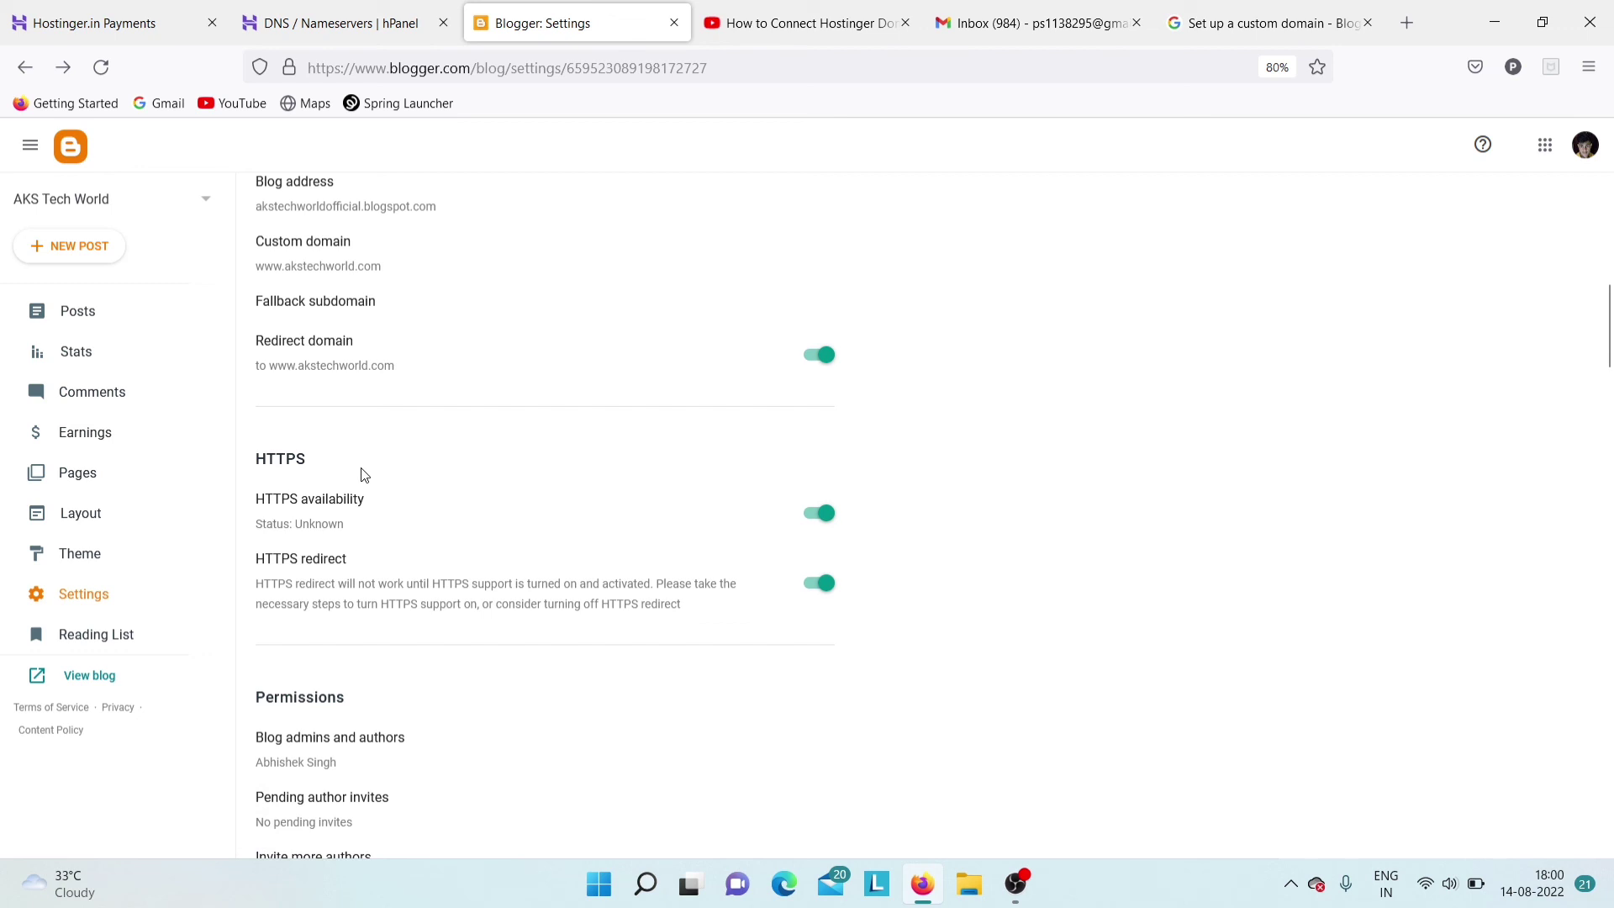
{"action": "left_click", "coordinate": [87, 681]}
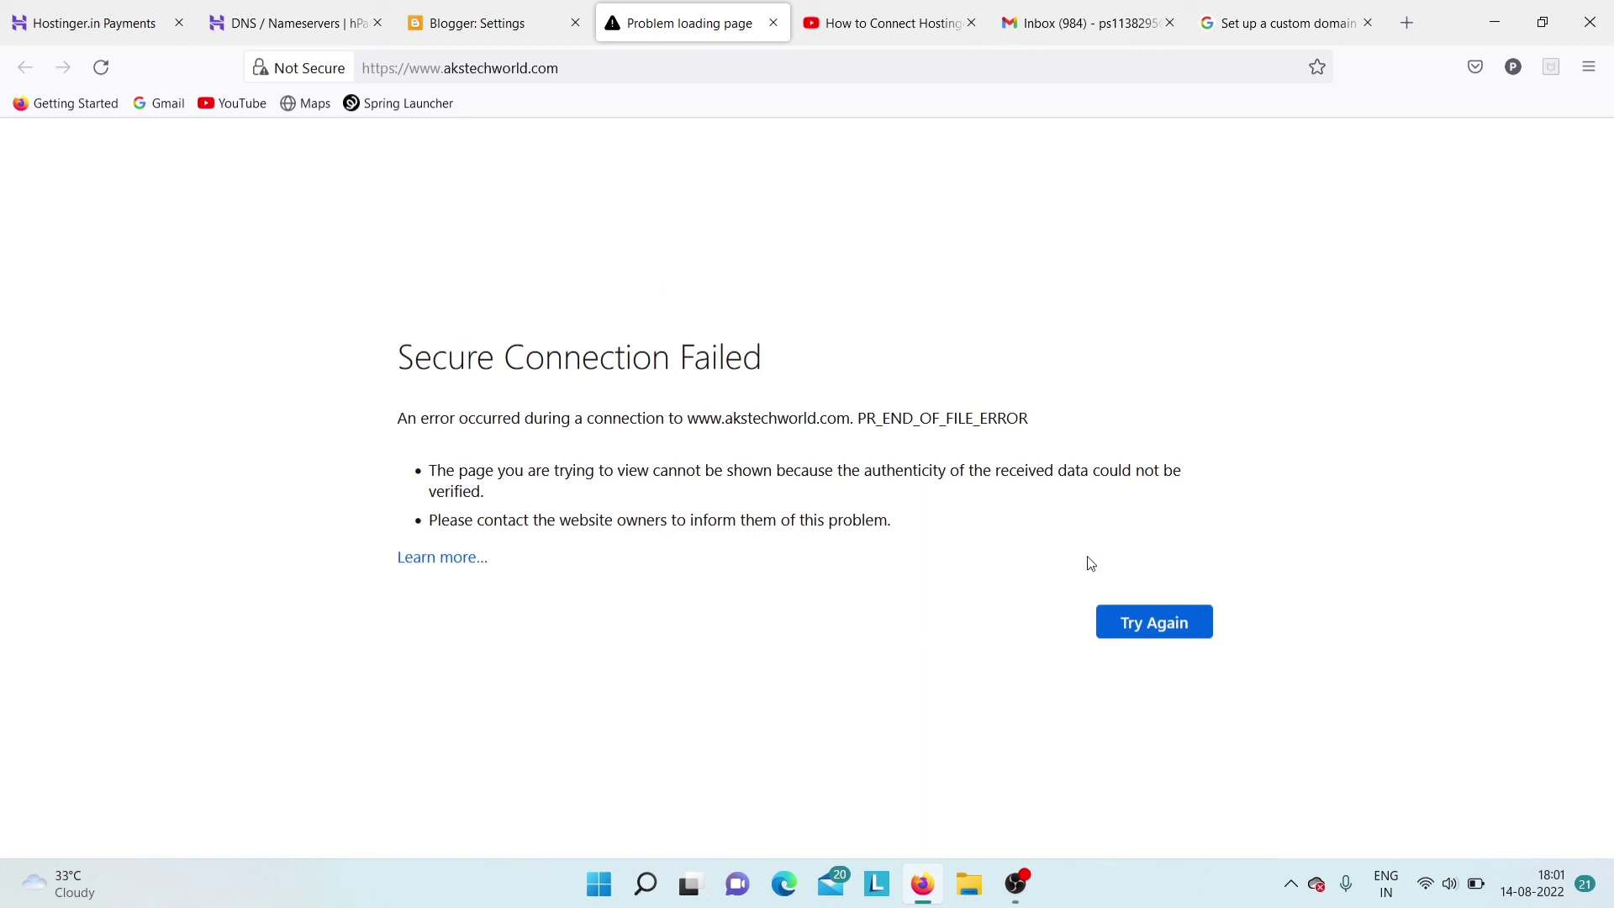
{"action": "left_click", "coordinate": [1141, 640]}
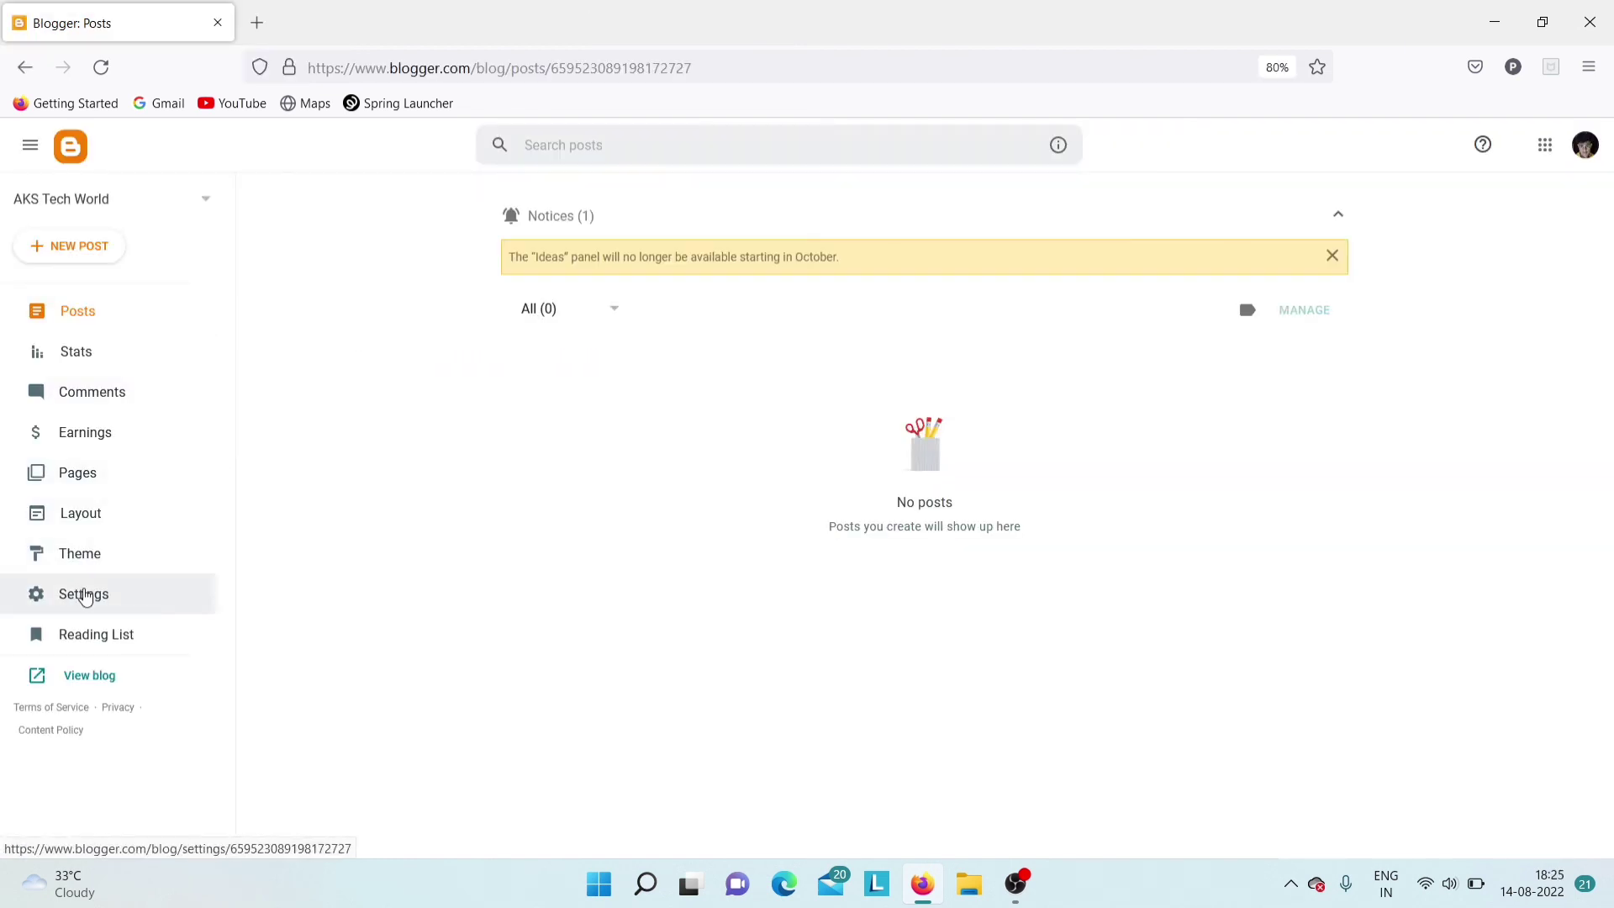
Check the custom domain and redirect in the blog's publishing settings and open the live blog in a new tab
{"action": "left_click", "coordinate": [84, 594]}
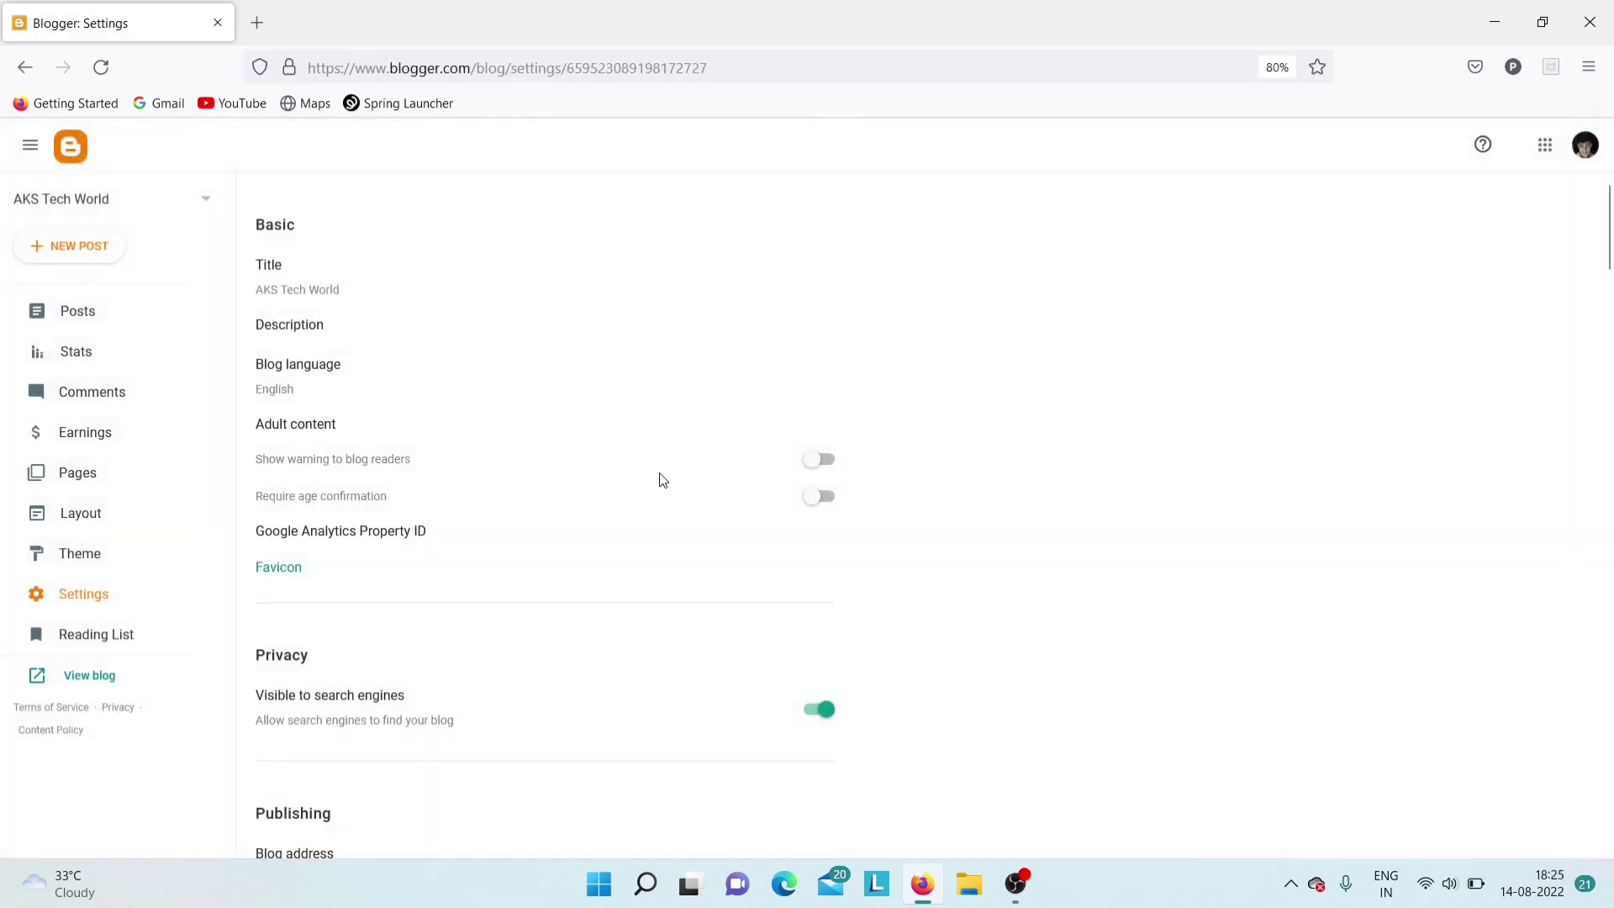
{"action": "scroll", "coordinate": [1103, 394], "scroll_direction": "down", "scroll_amount": 2}
{"action": "scroll", "coordinate": [1103, 393], "scroll_direction": "down", "scroll_amount": 3}
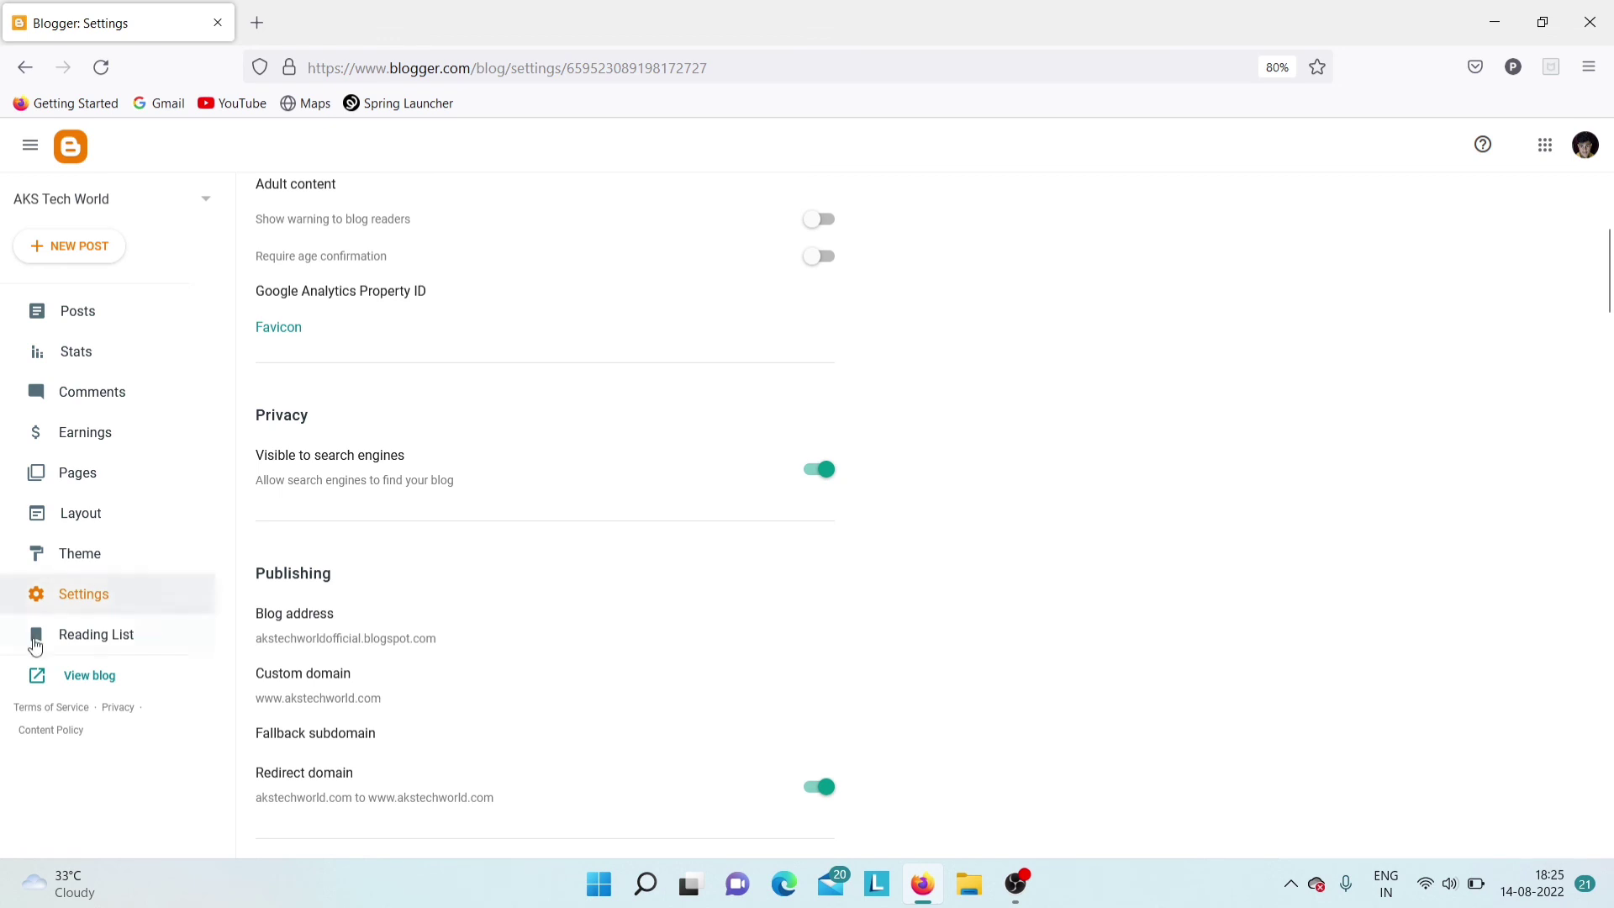
{"action": "left_click", "coordinate": [71, 682]}
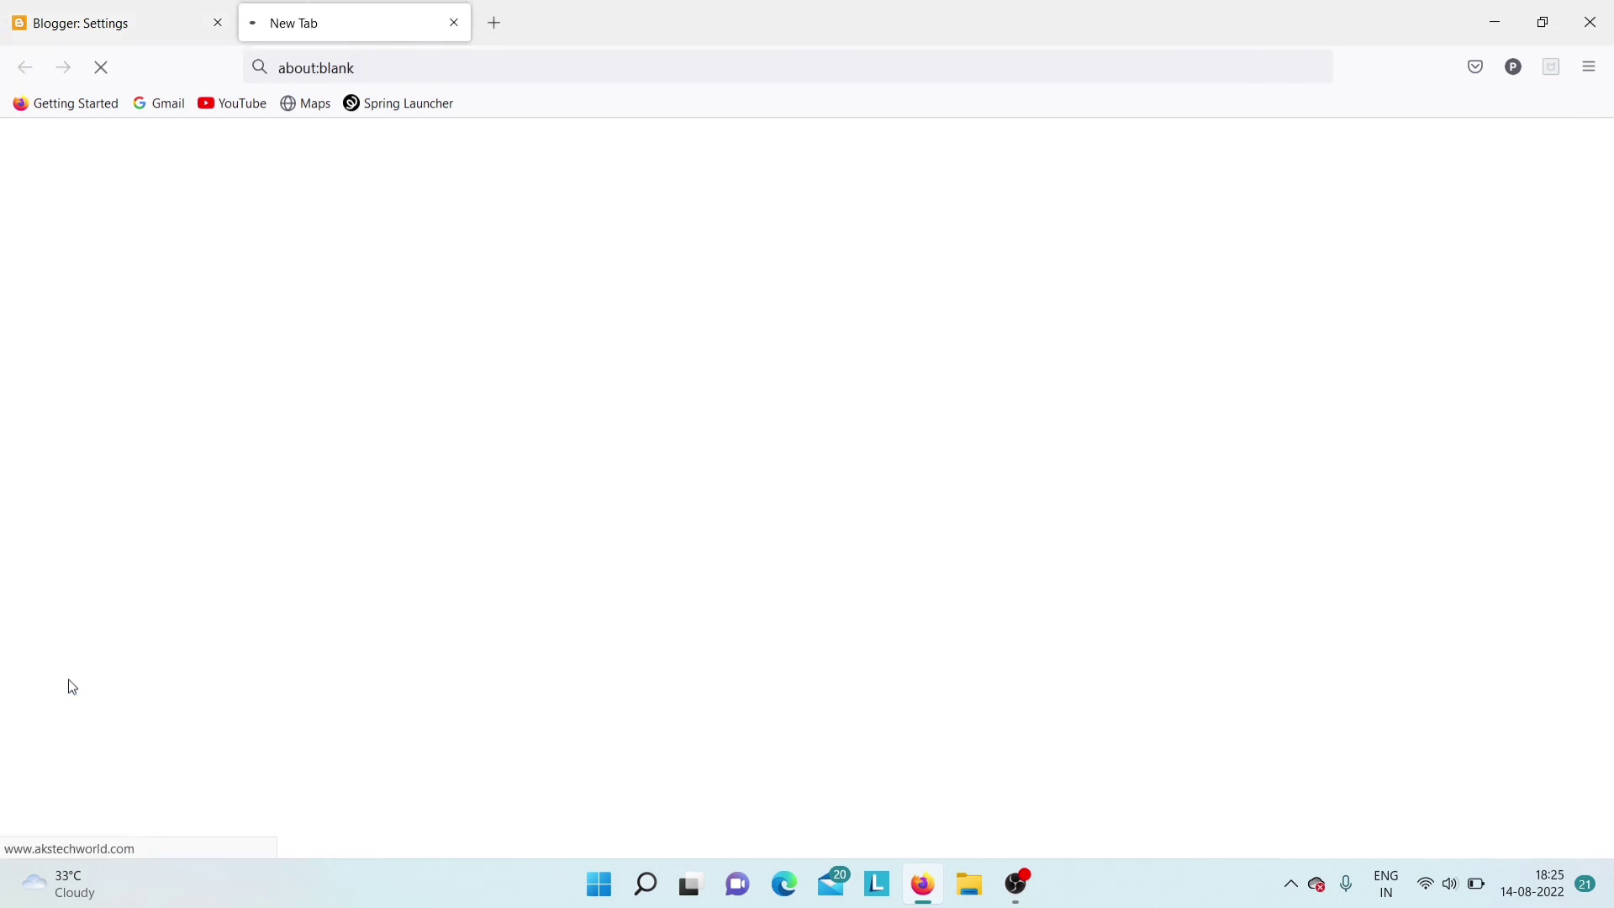